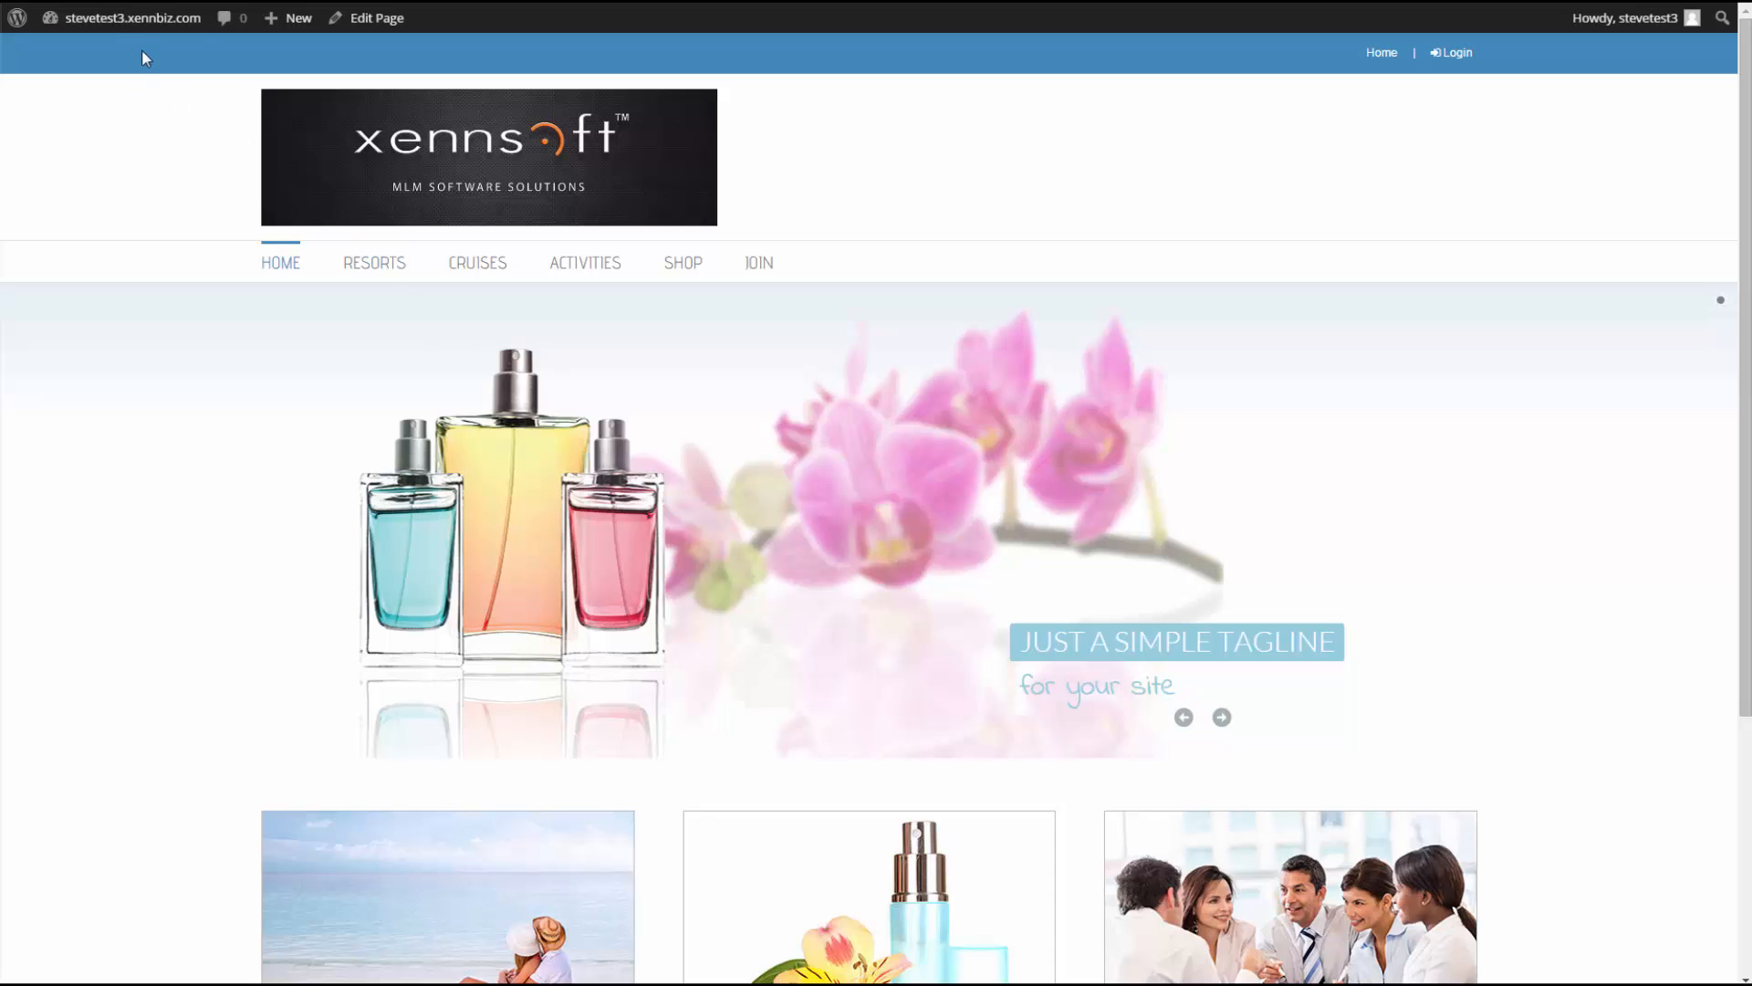
- Go to the site's dashboard and open the LayerSlider slider with ID 1, Full width demo slider, for editing
{"action": "mouse_move", "coordinate": [118, 20]}
{"action": "left_click", "coordinate": [90, 52]}
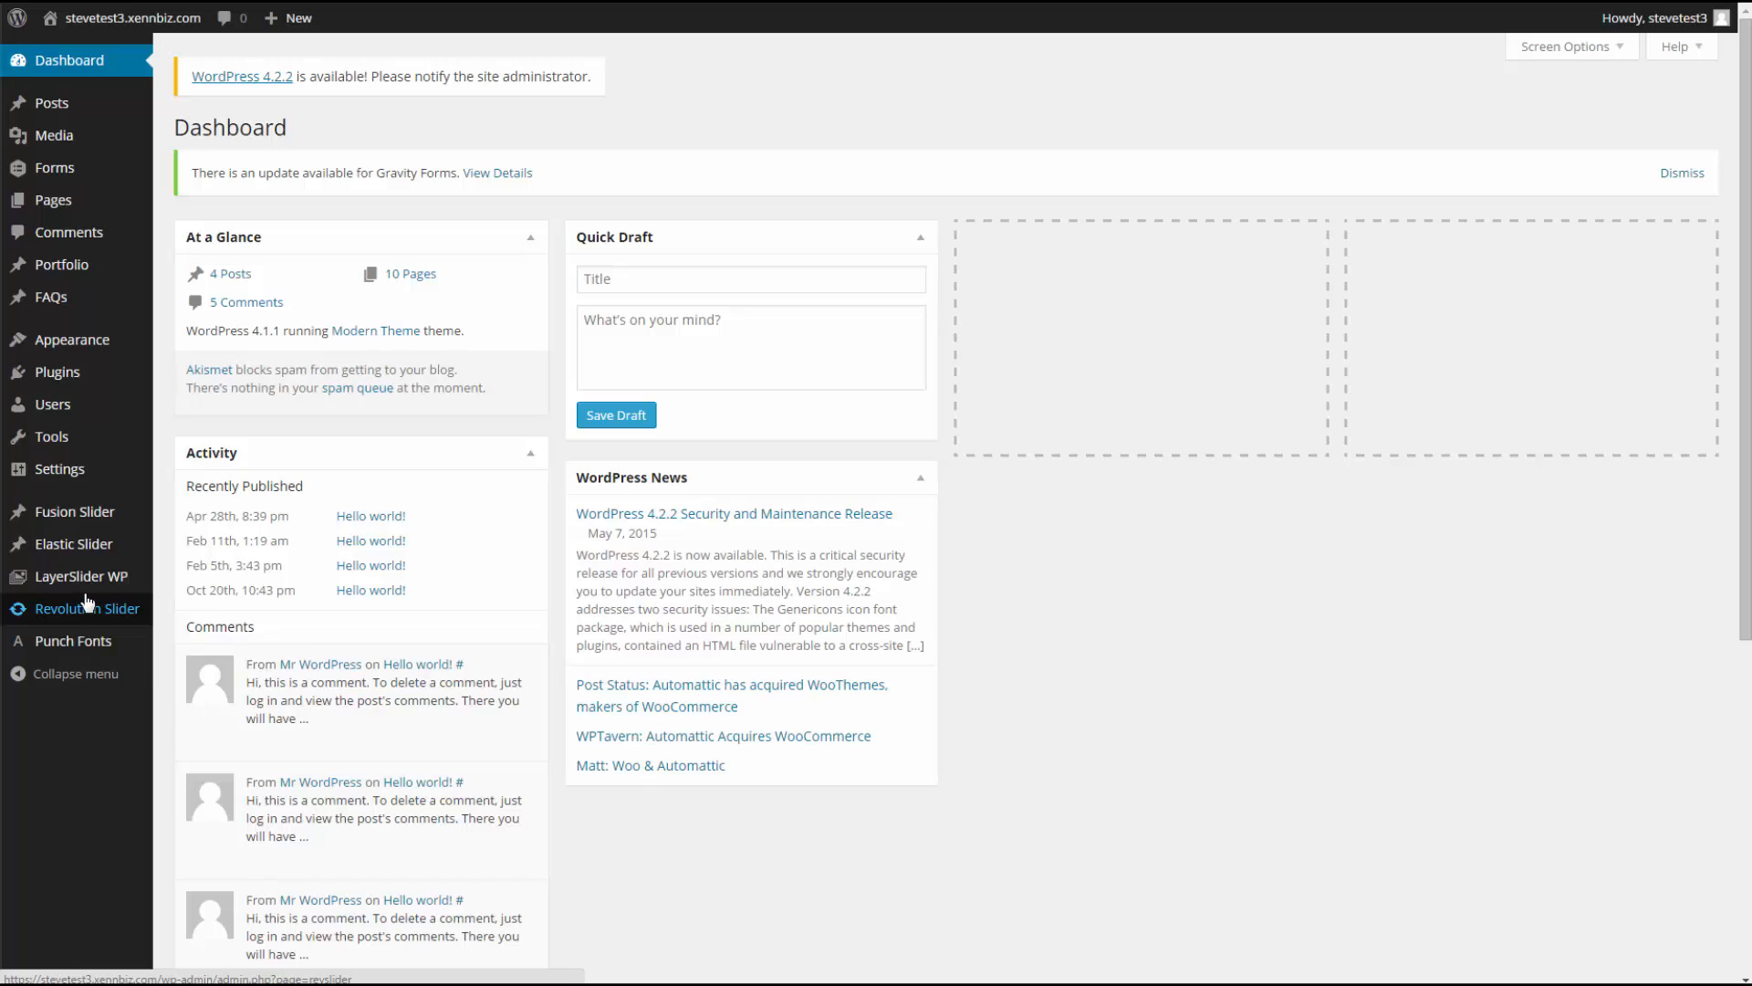
{"action": "mouse_move", "coordinate": [84, 589]}
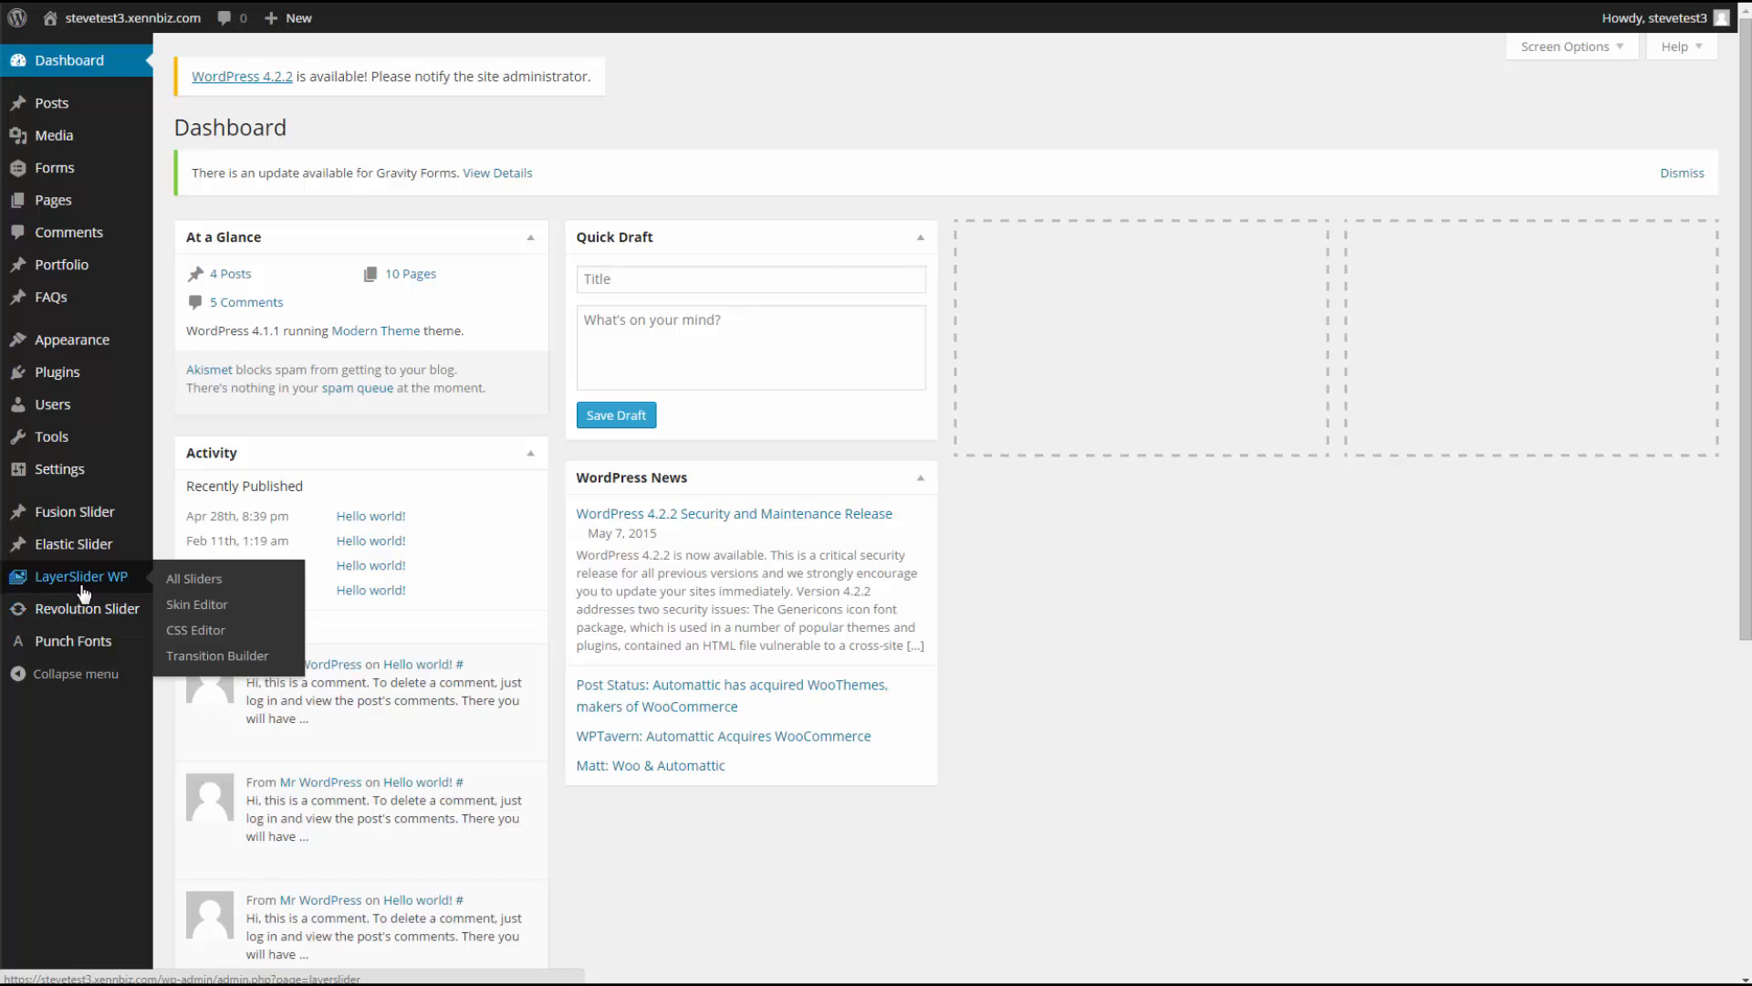
{"action": "left_click", "coordinate": [178, 582]}
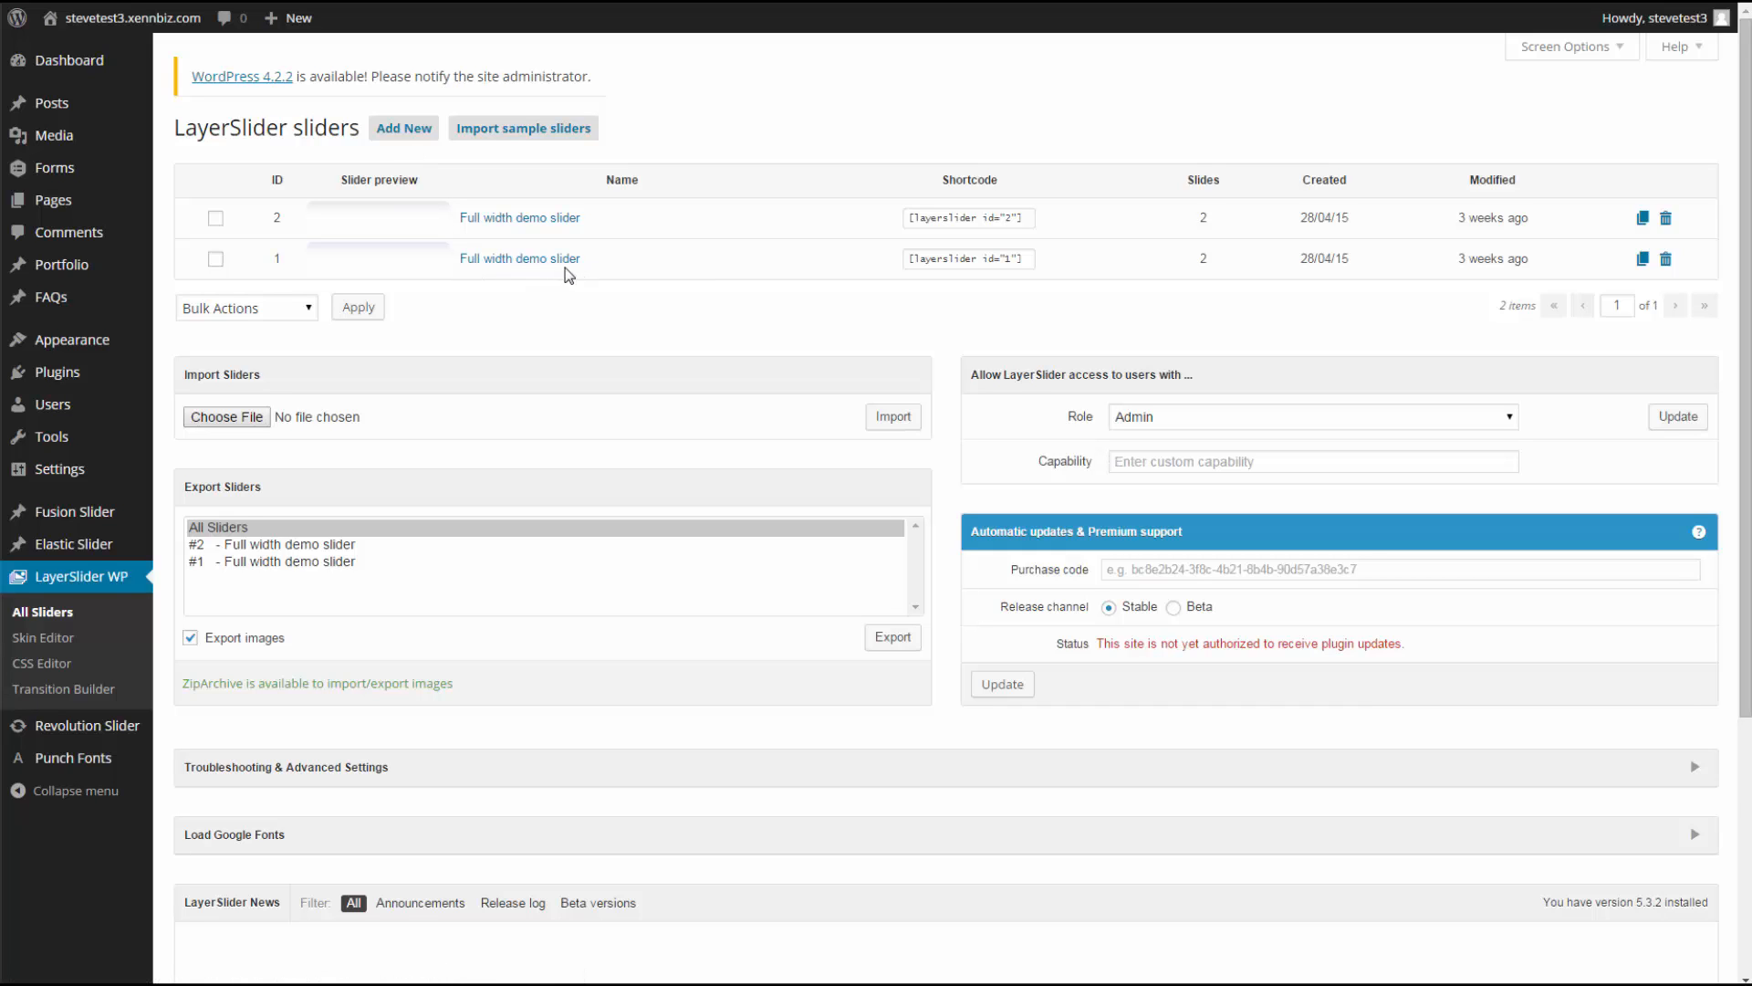
{"action": "left_click", "coordinate": [538, 263]}
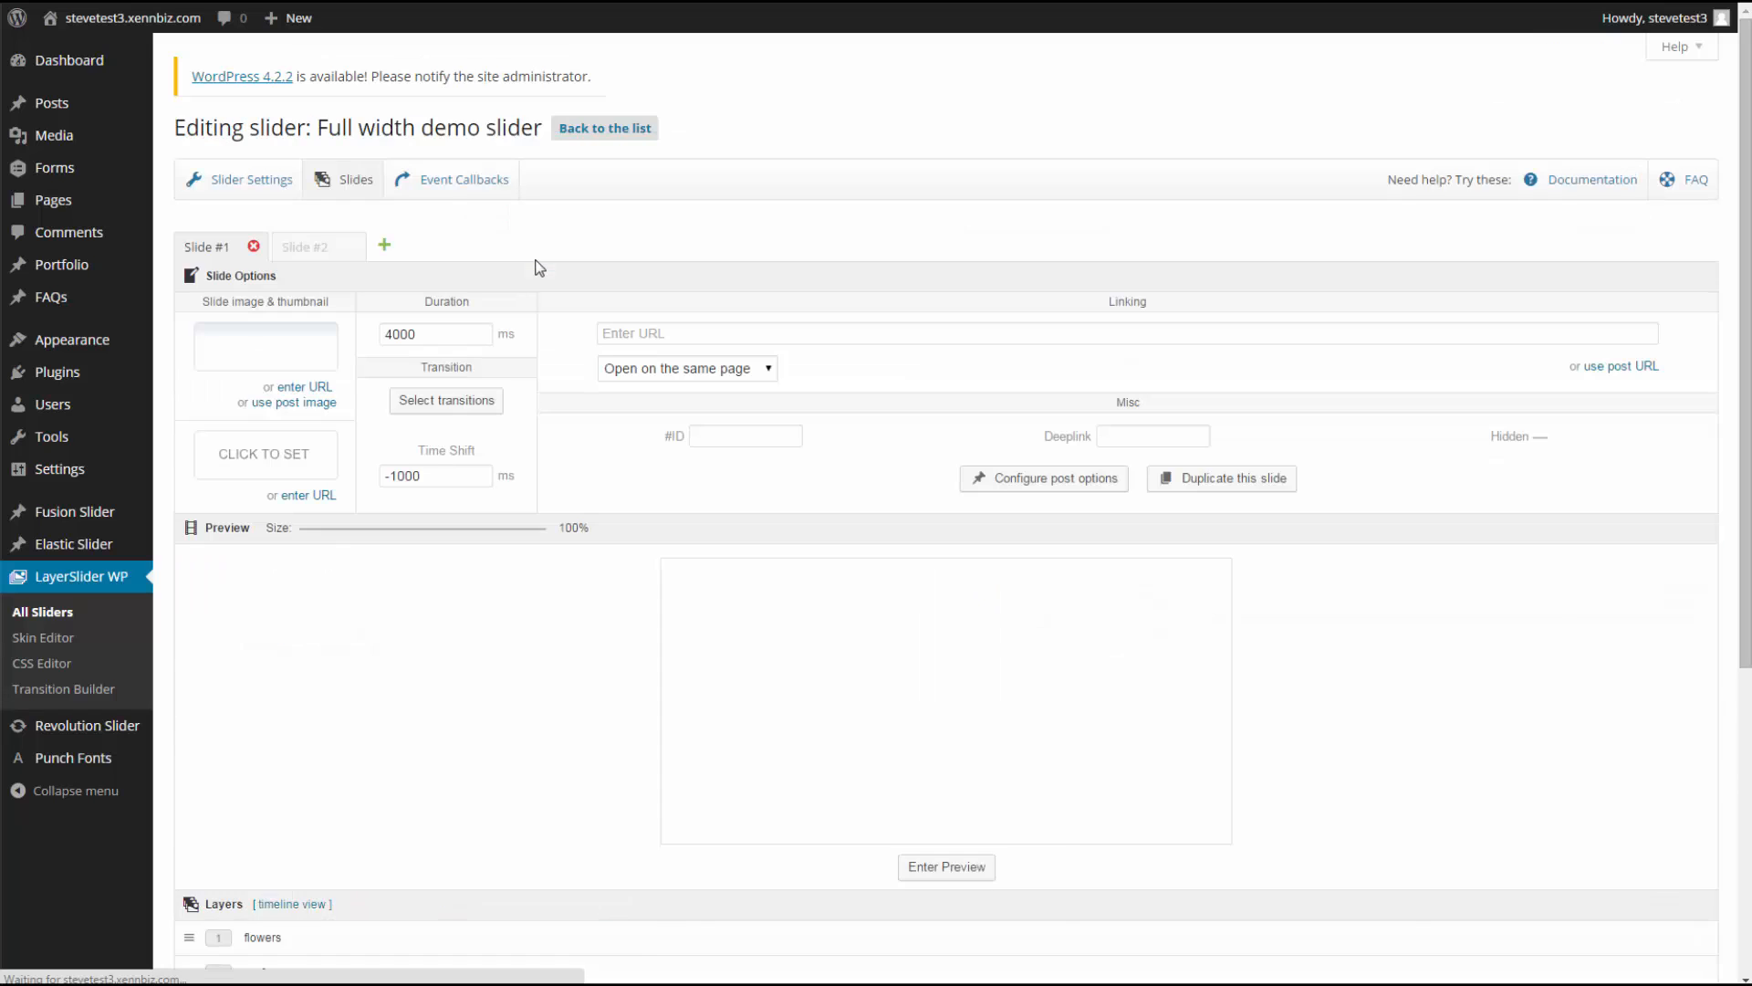
- Move the perfume bottles toward the slide's upper-left corner and the tagline over the bottles' reflection
{"action": "scroll", "coordinate": [460, 223], "scroll_direction": "down", "scroll_amount": 2}
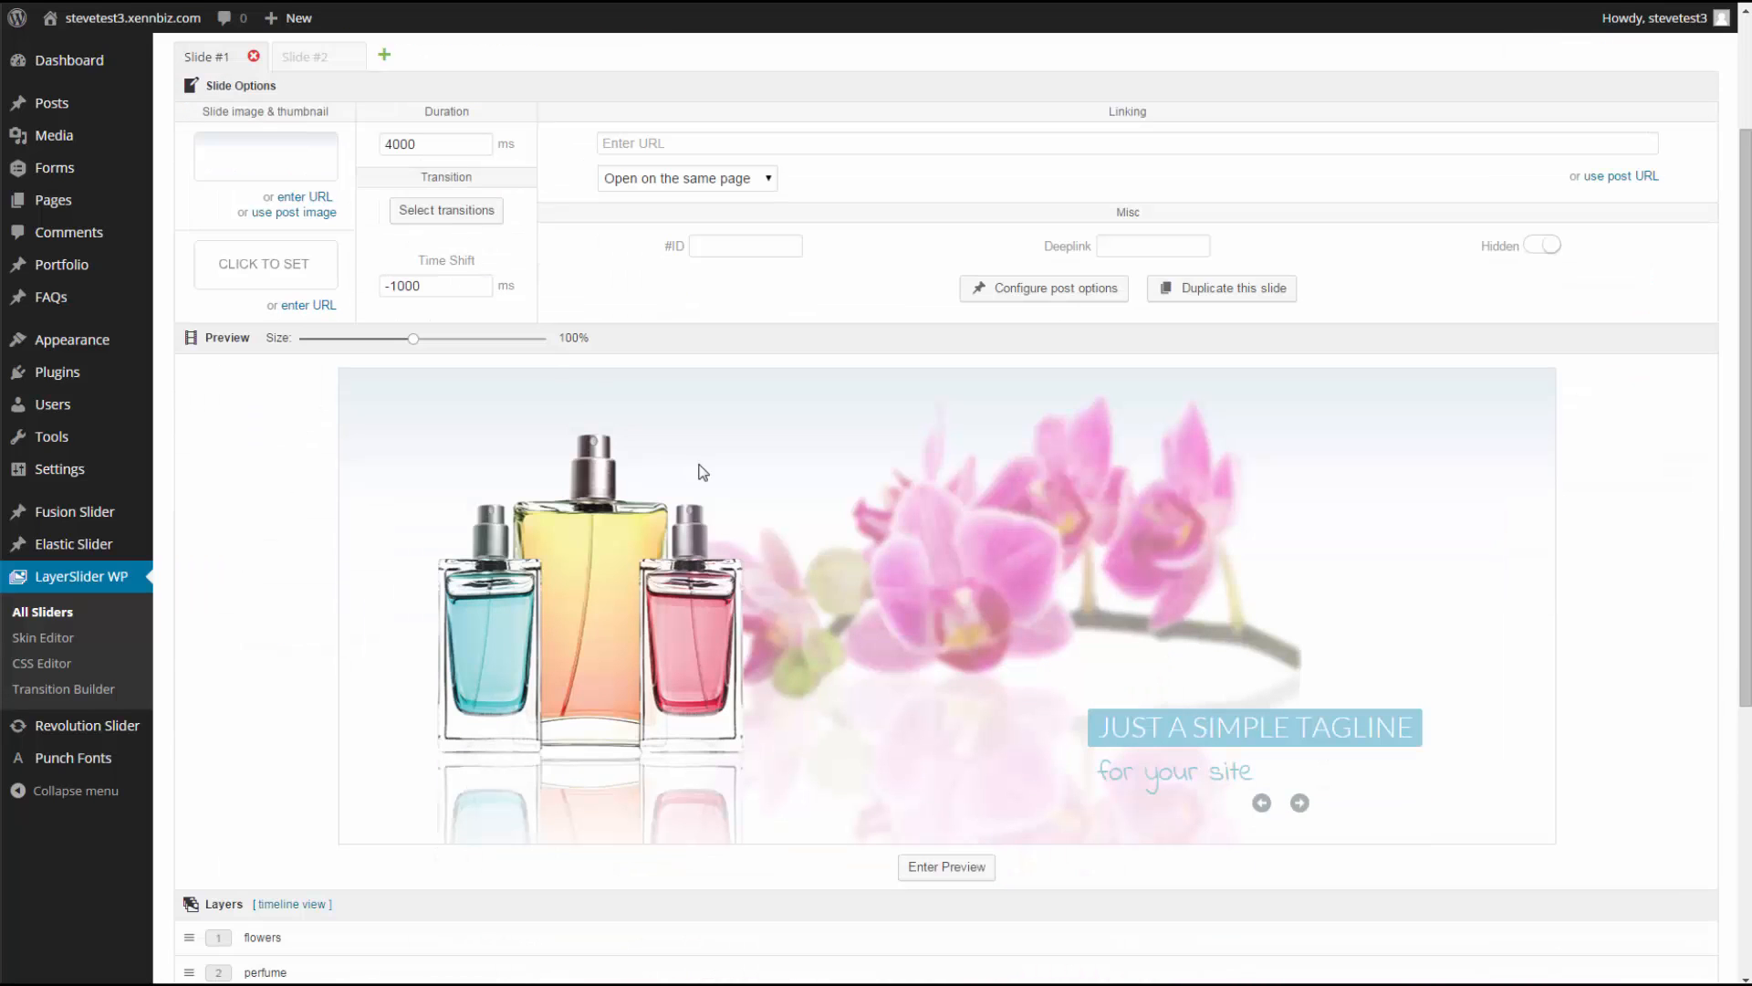
{"action": "left_click", "coordinate": [774, 471]}
{"action": "left_click_drag", "start_coordinate": [650, 570], "coordinate": [549, 520]}
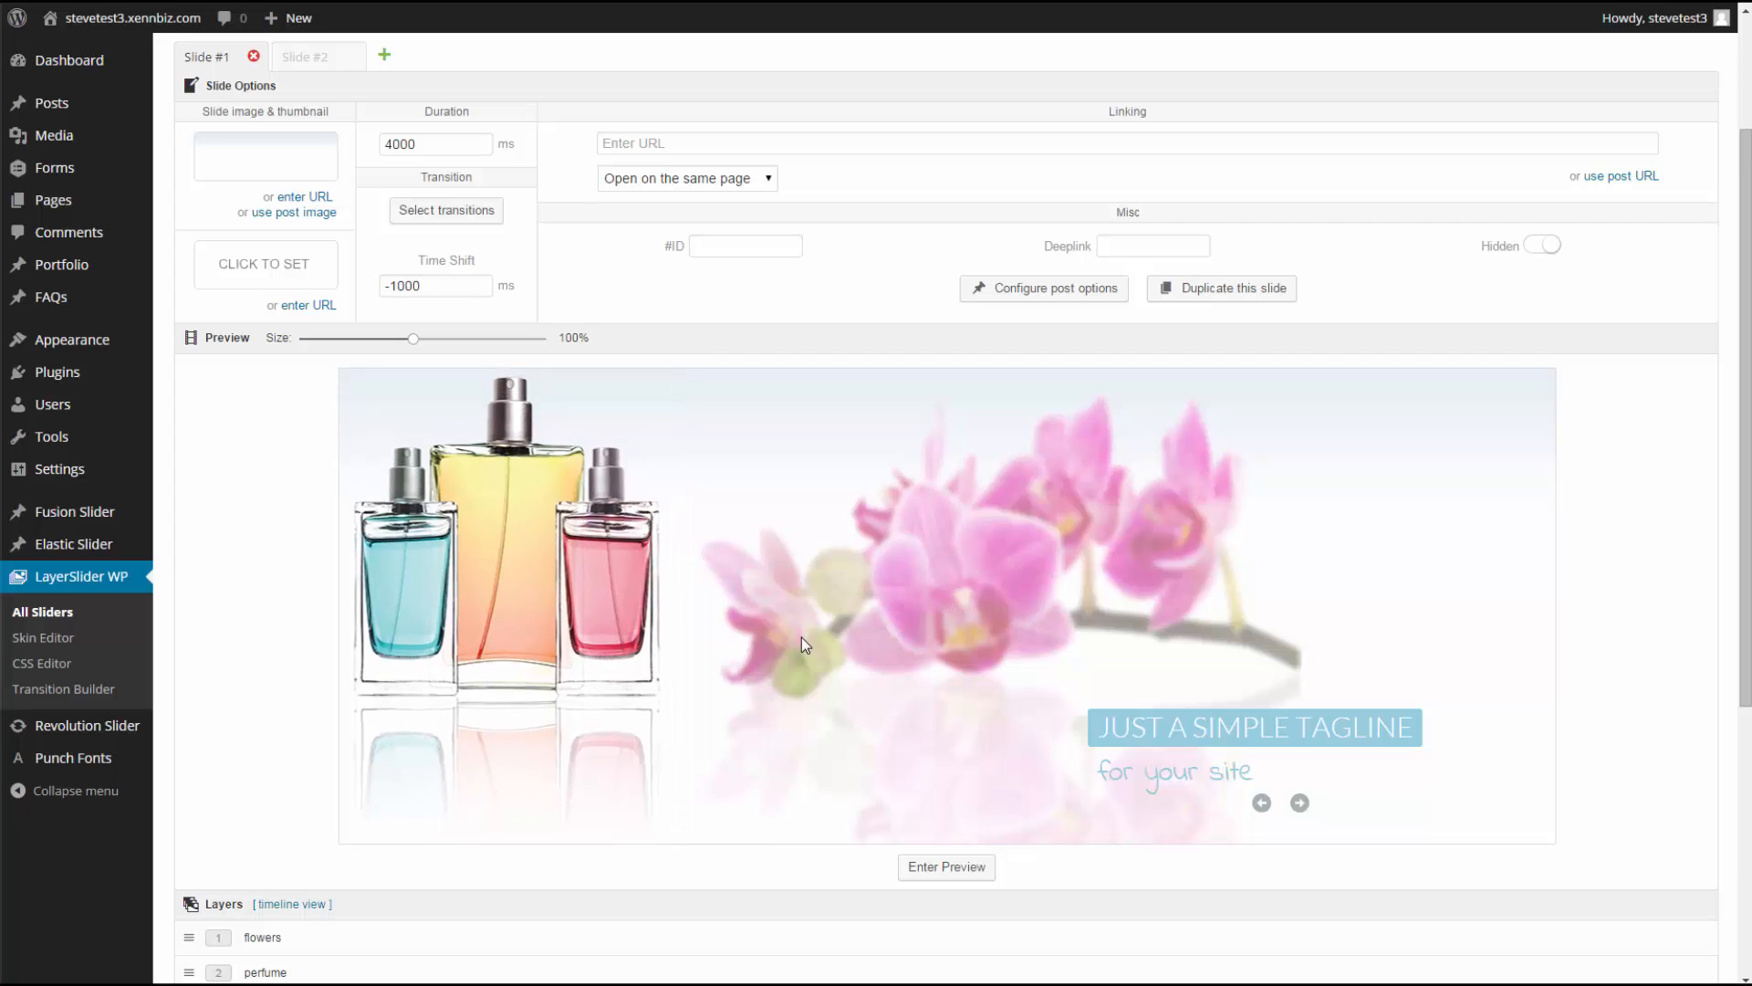
{"action": "left_click_drag", "start_coordinate": [1216, 731], "coordinate": [617, 746]}
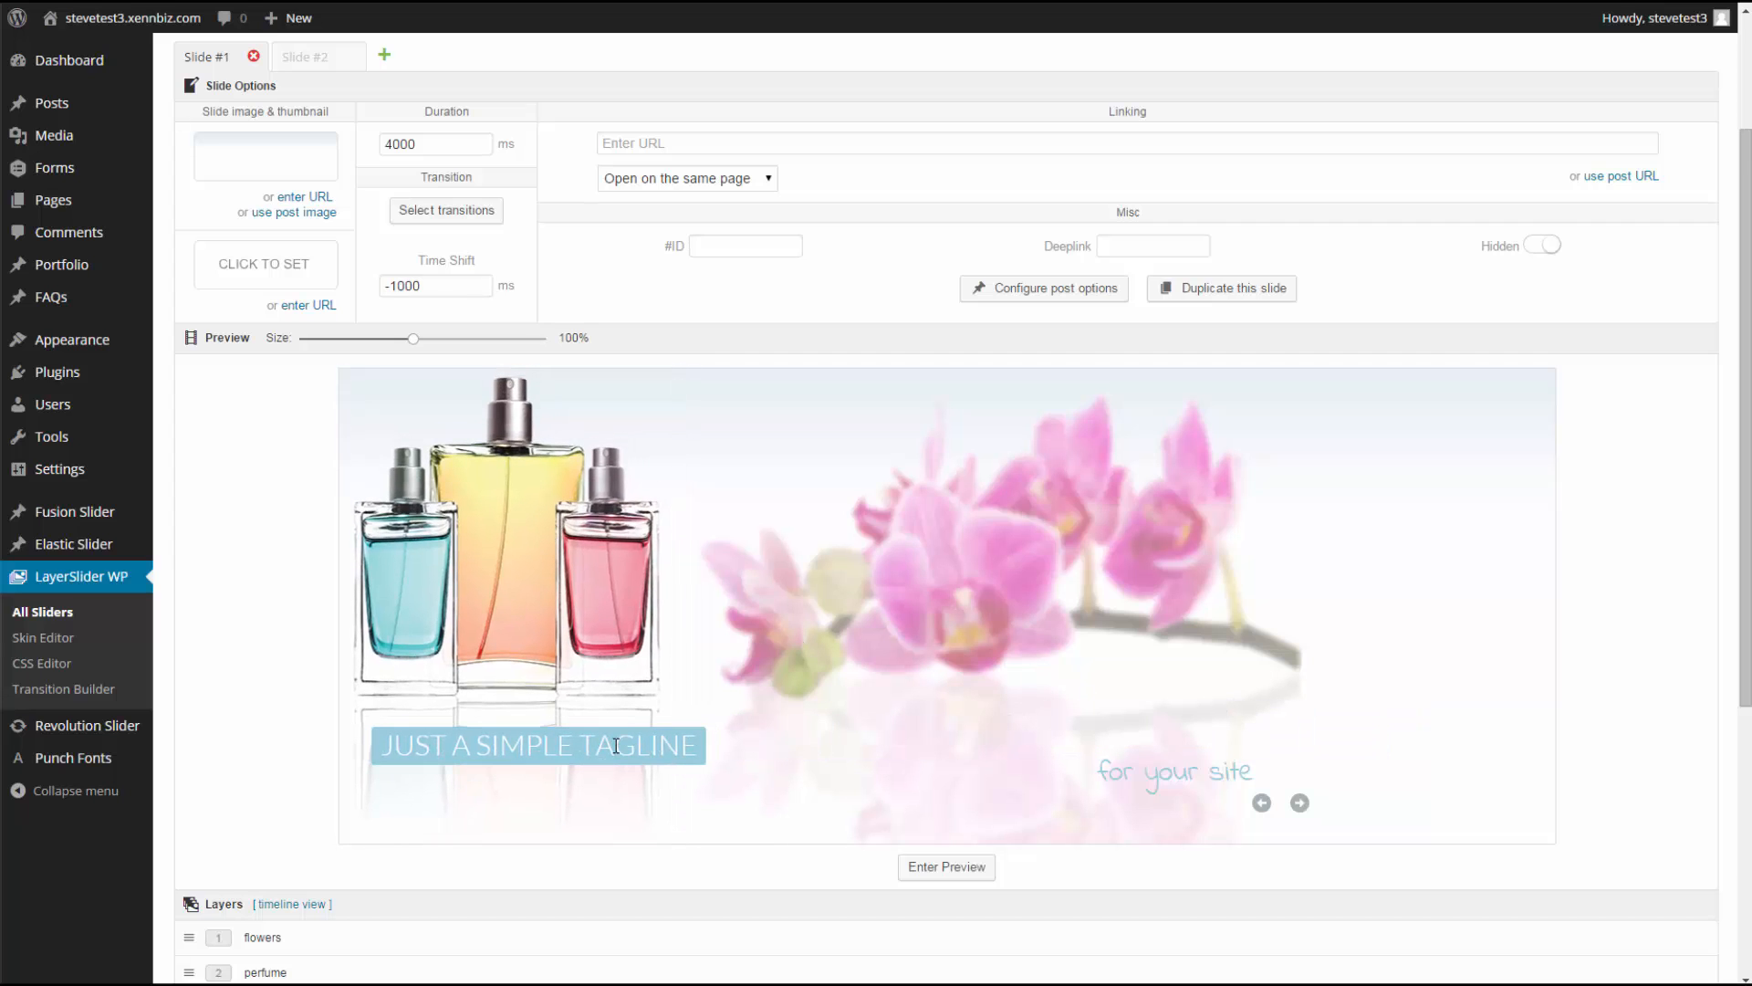
- Rename the flowers layer of Slide #1 as Ocean
{"action": "scroll", "coordinate": [616, 745], "scroll_direction": "down", "scroll_amount": 4}
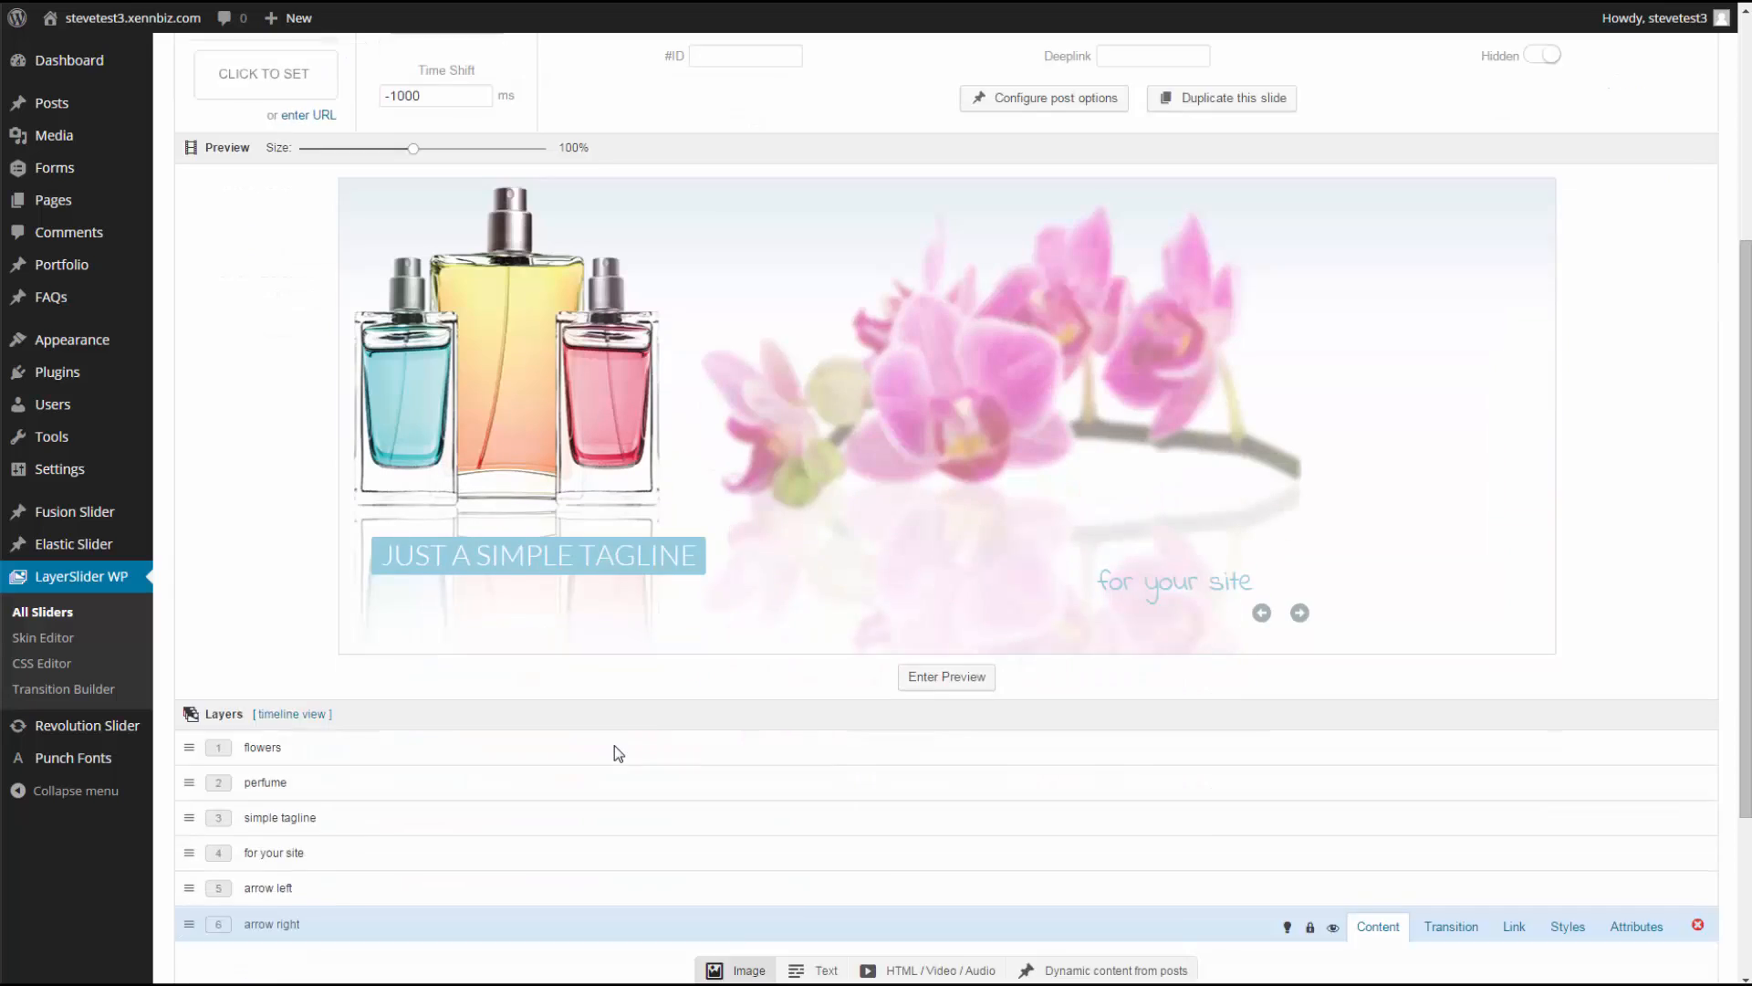
{"action": "left_click", "coordinate": [263, 555]}
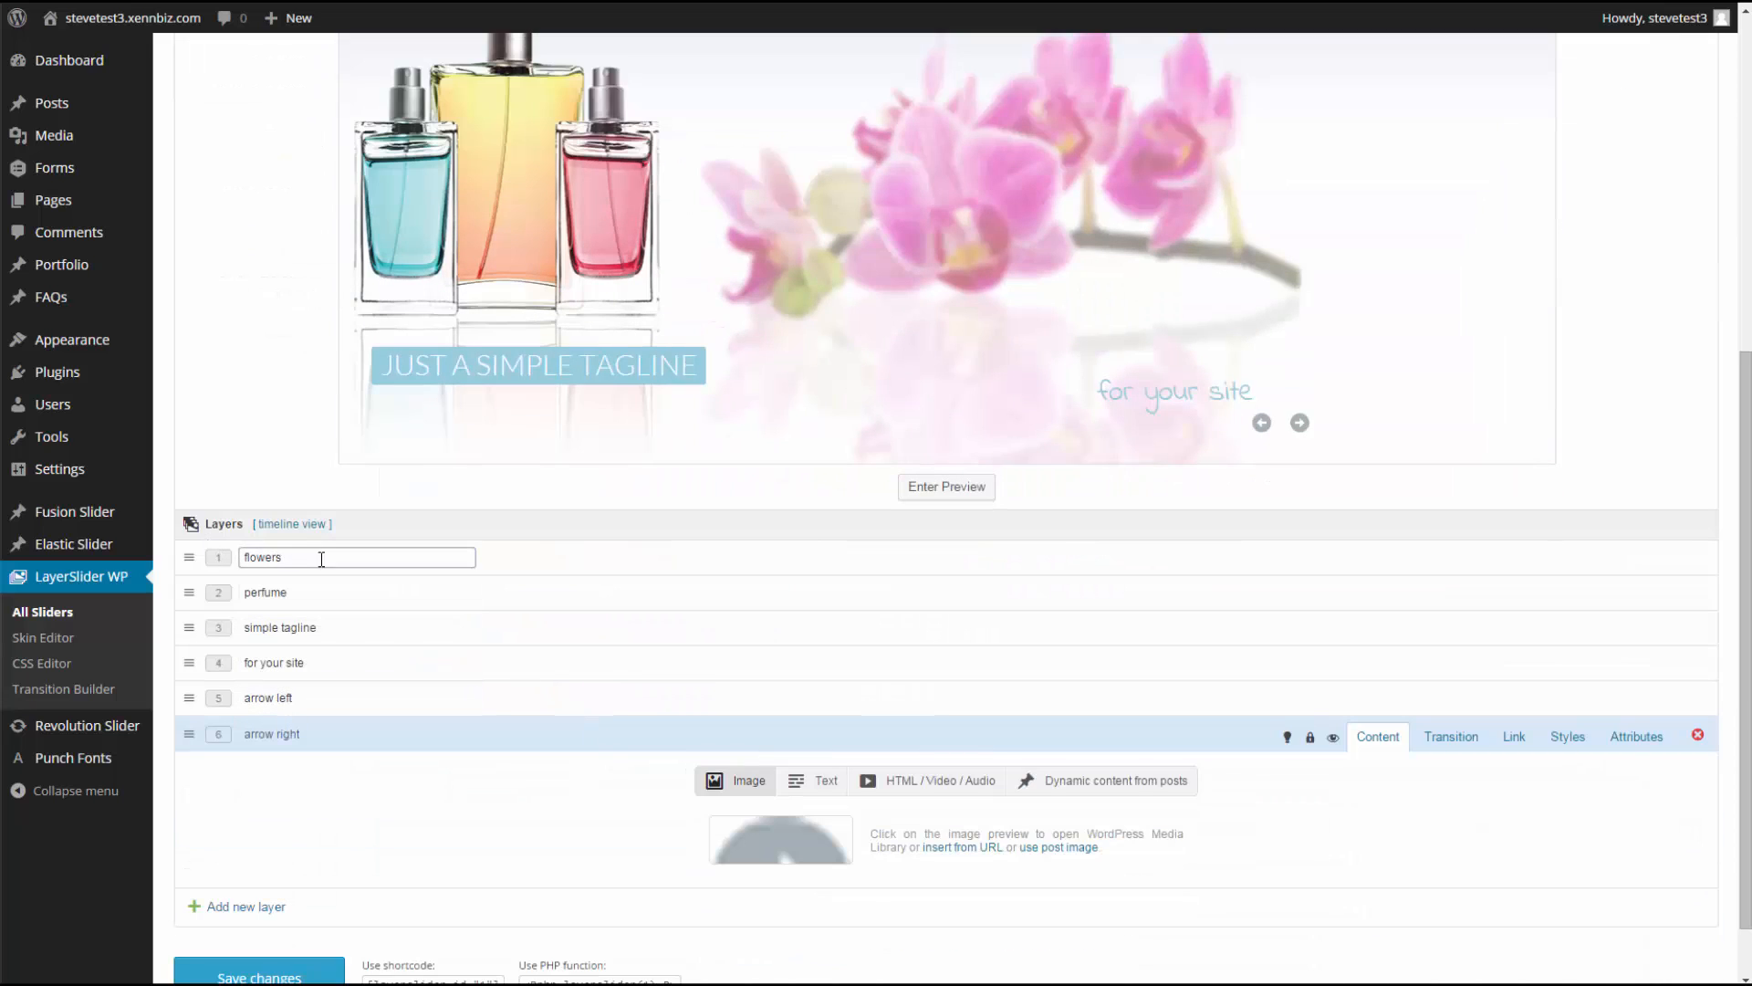
{"action": "left_click", "coordinate": [354, 556]}
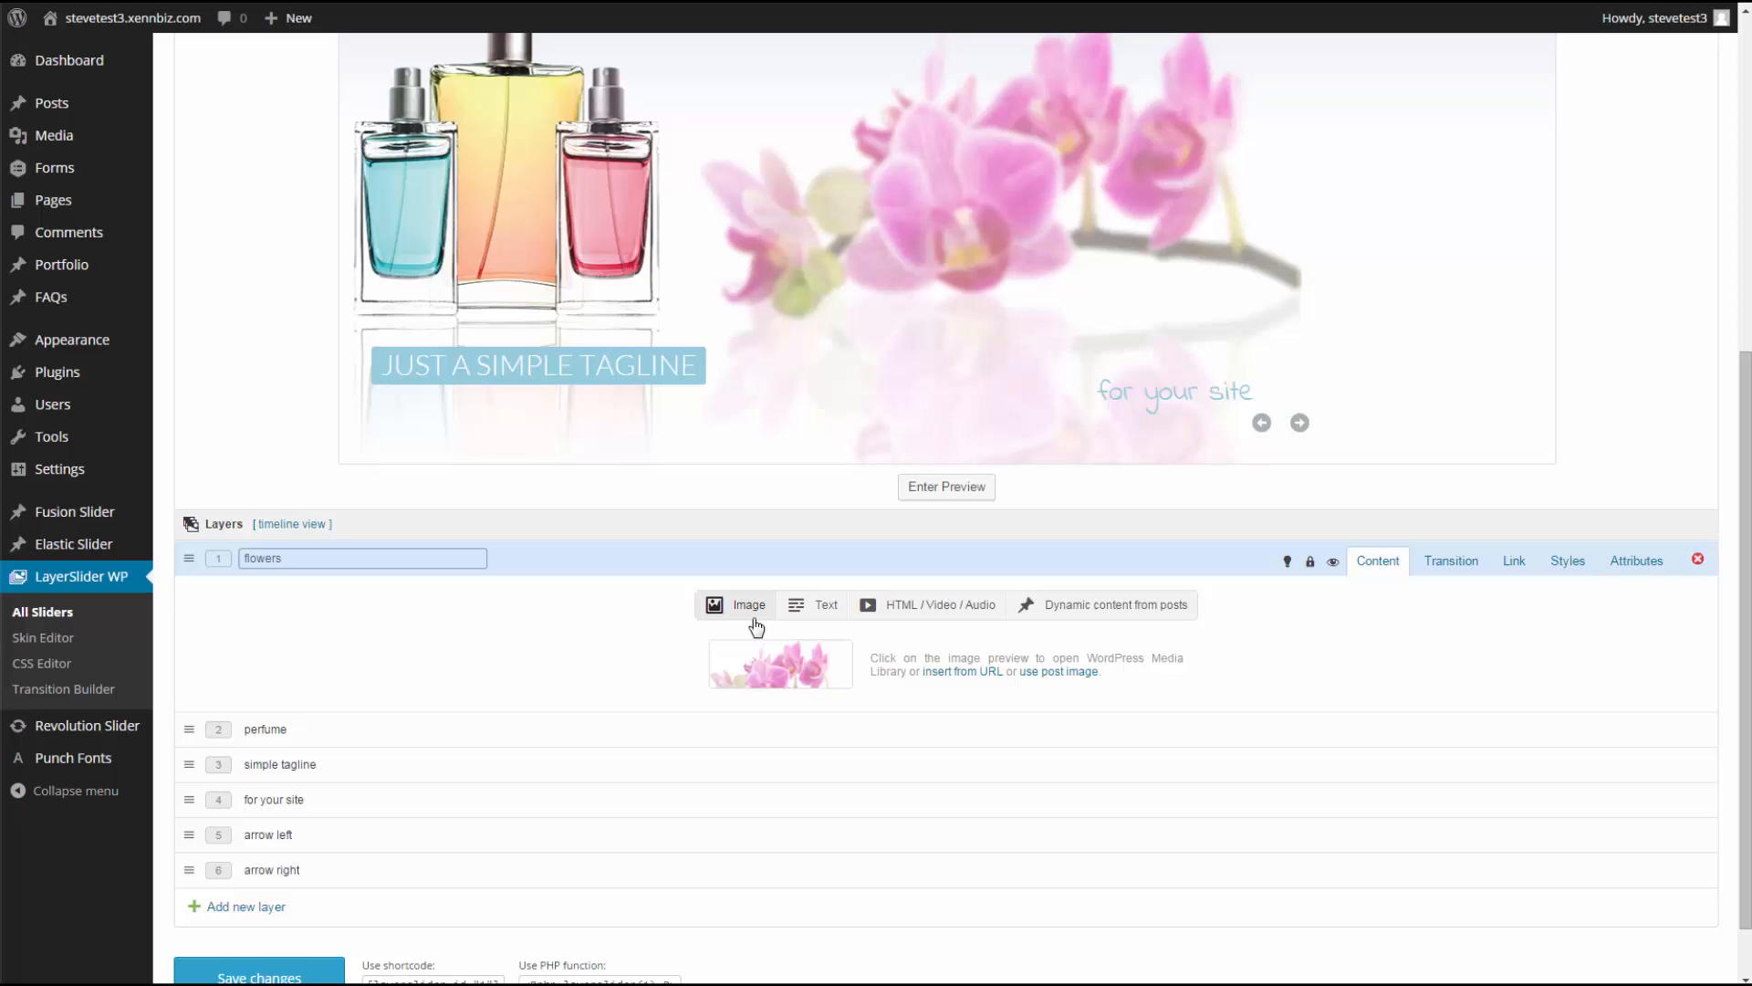
{"action": "left_click_drag", "start_coordinate": [283, 558], "coordinate": [241, 558]}
{"action": "type", "text": "Ocean"}
- Replace the Ocean layer's image with blue_free.jpg from the media library
{"action": "left_click", "coordinate": [803, 667]}
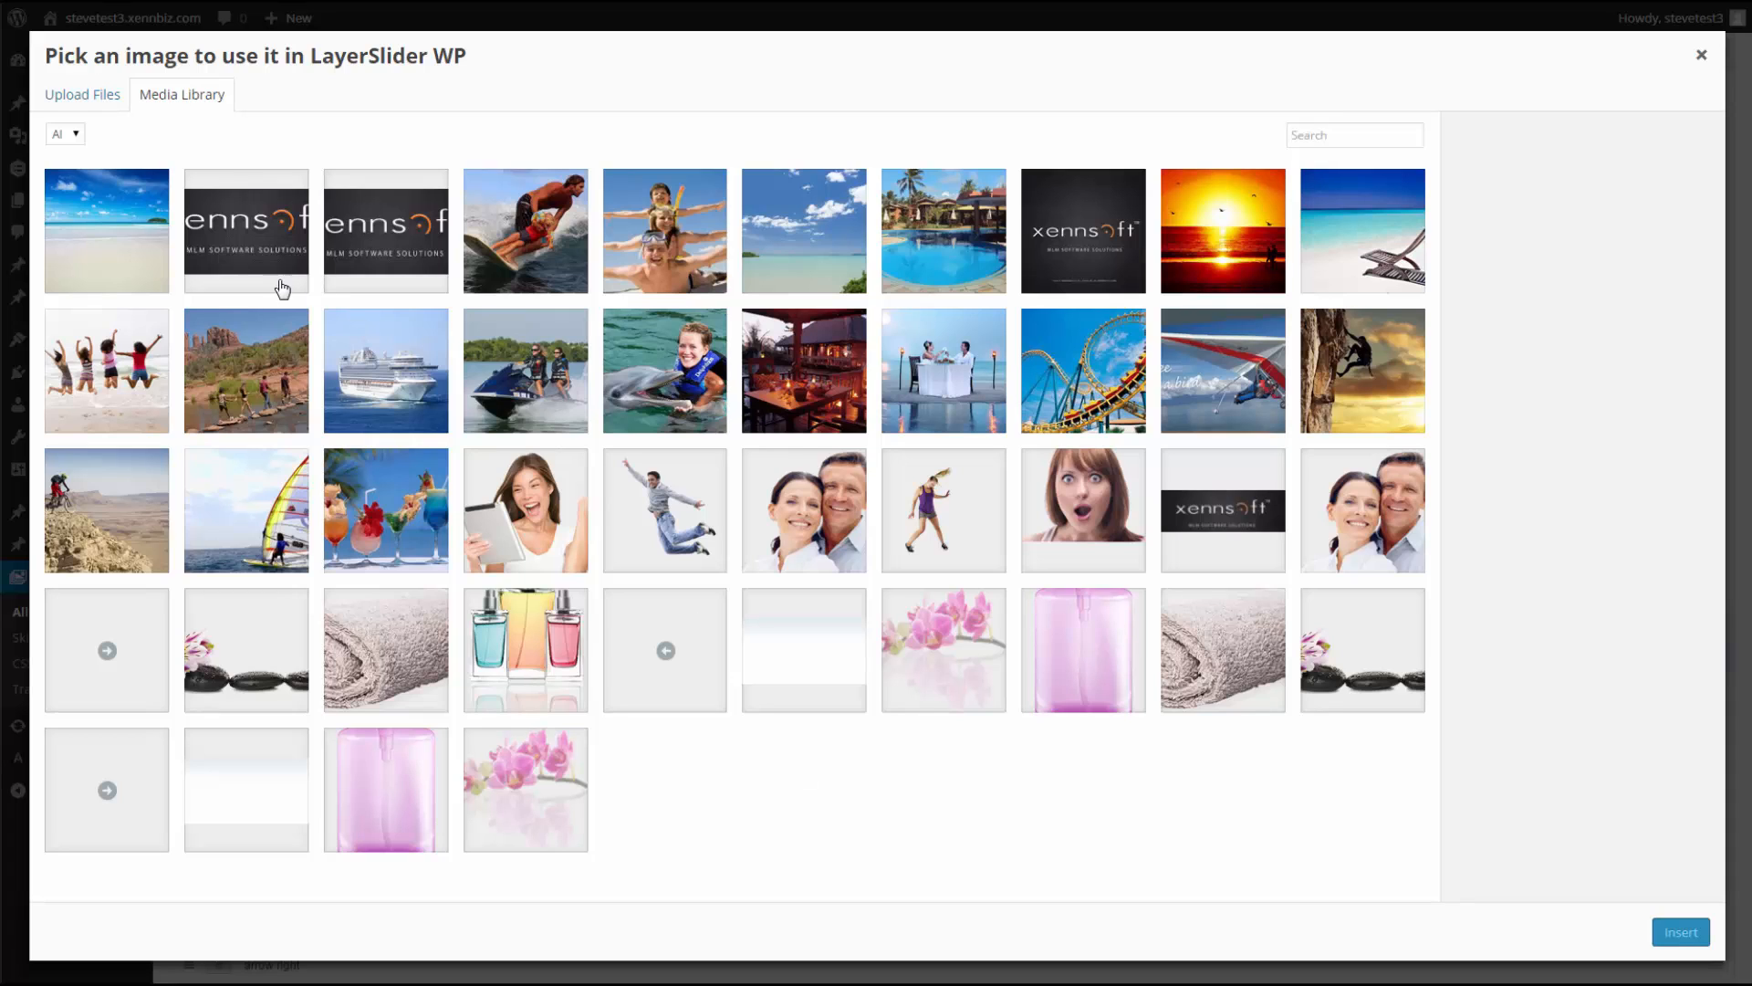
{"action": "left_click", "coordinate": [137, 249]}
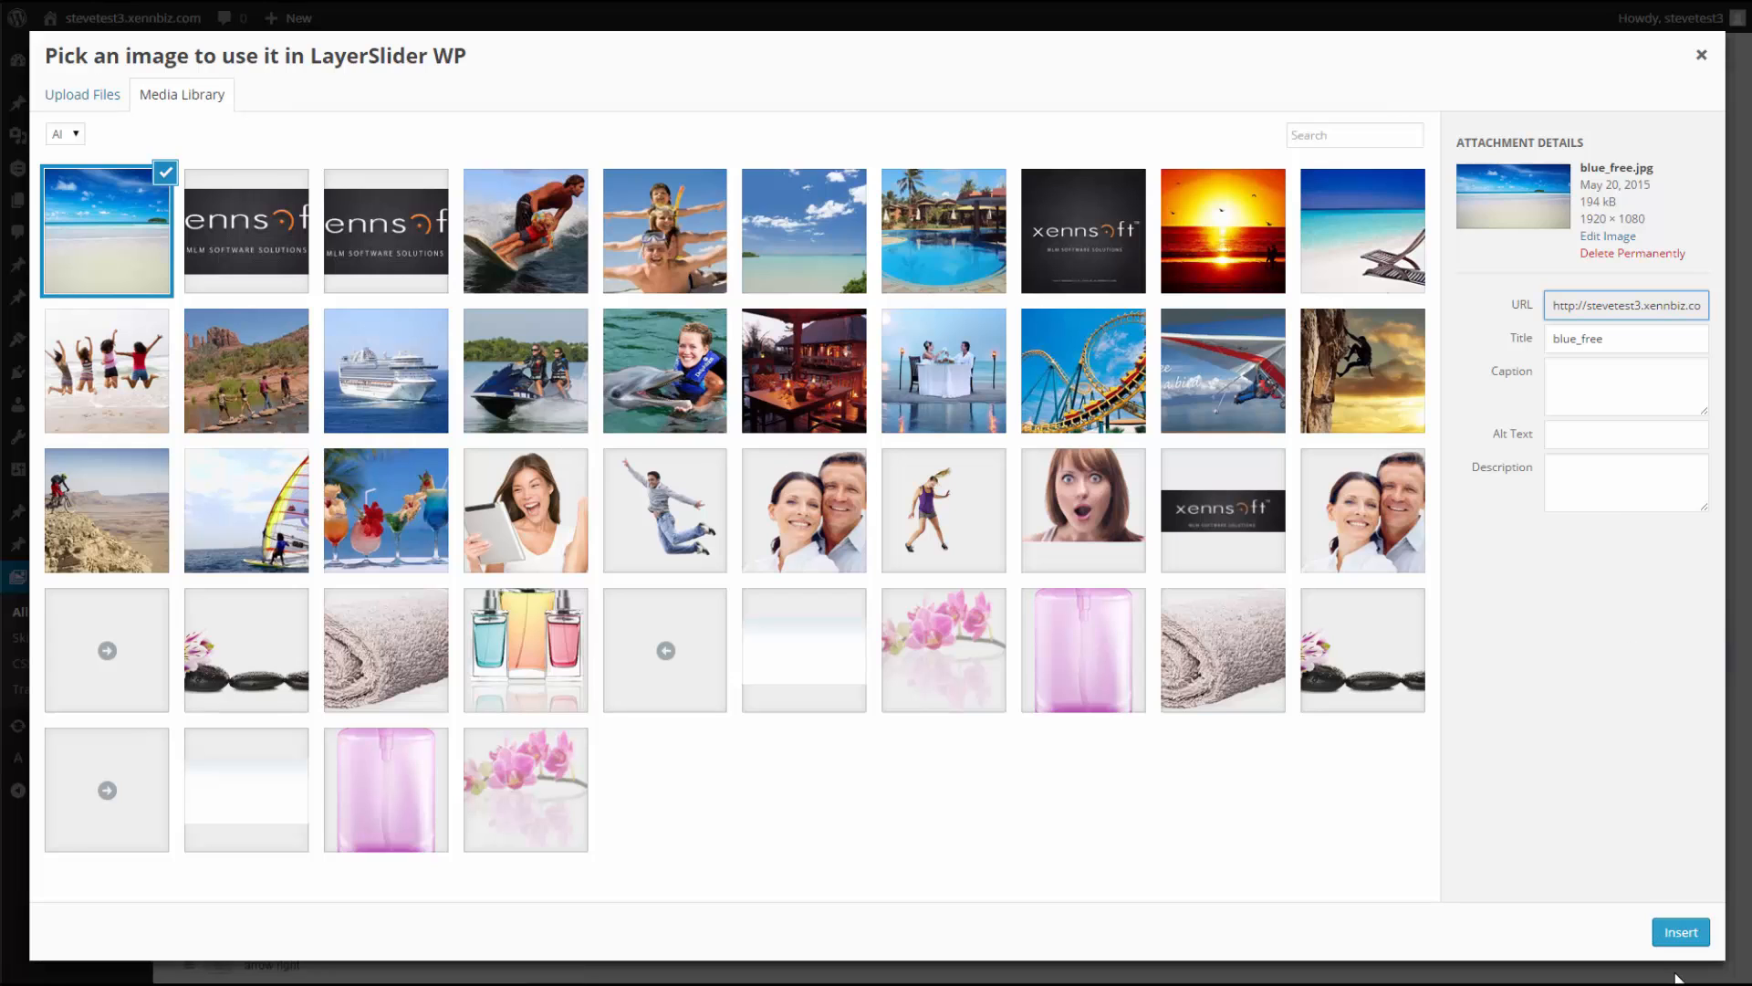
{"action": "left_click", "coordinate": [1681, 932]}
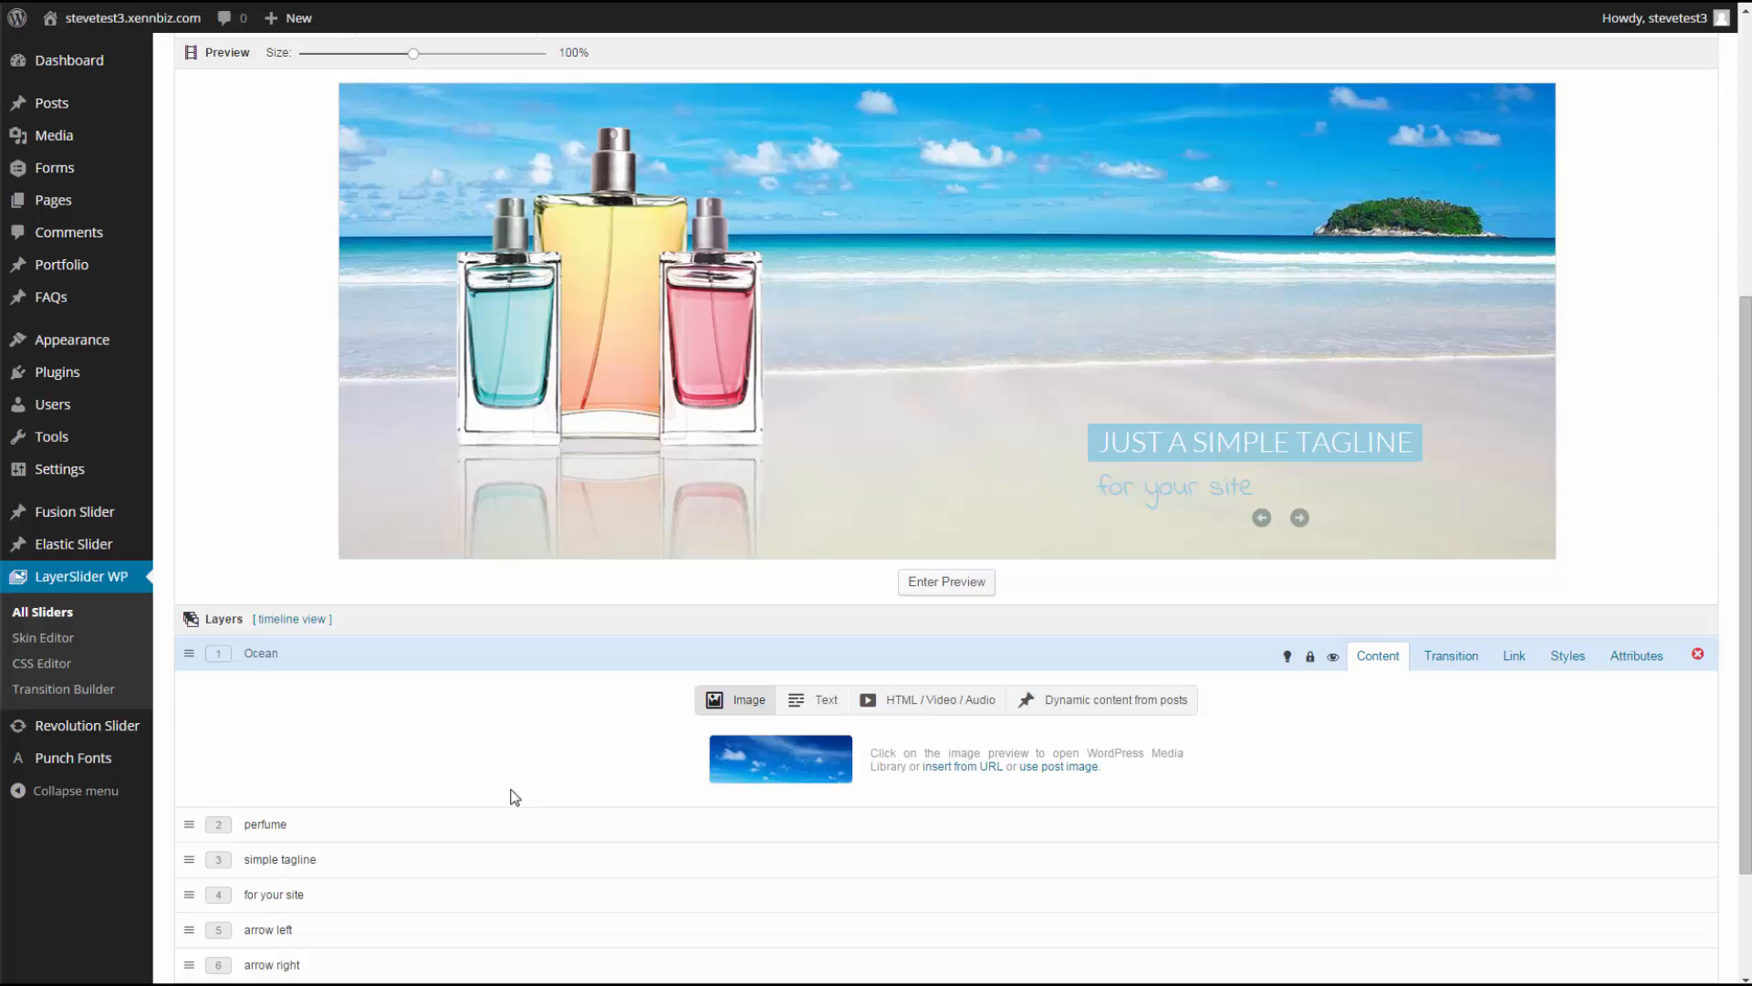
- Rename the perfume layer as Shicked
{"action": "scroll", "coordinate": [497, 796], "scroll_direction": "down", "scroll_amount": 1}
{"action": "left_click", "coordinate": [416, 729]}
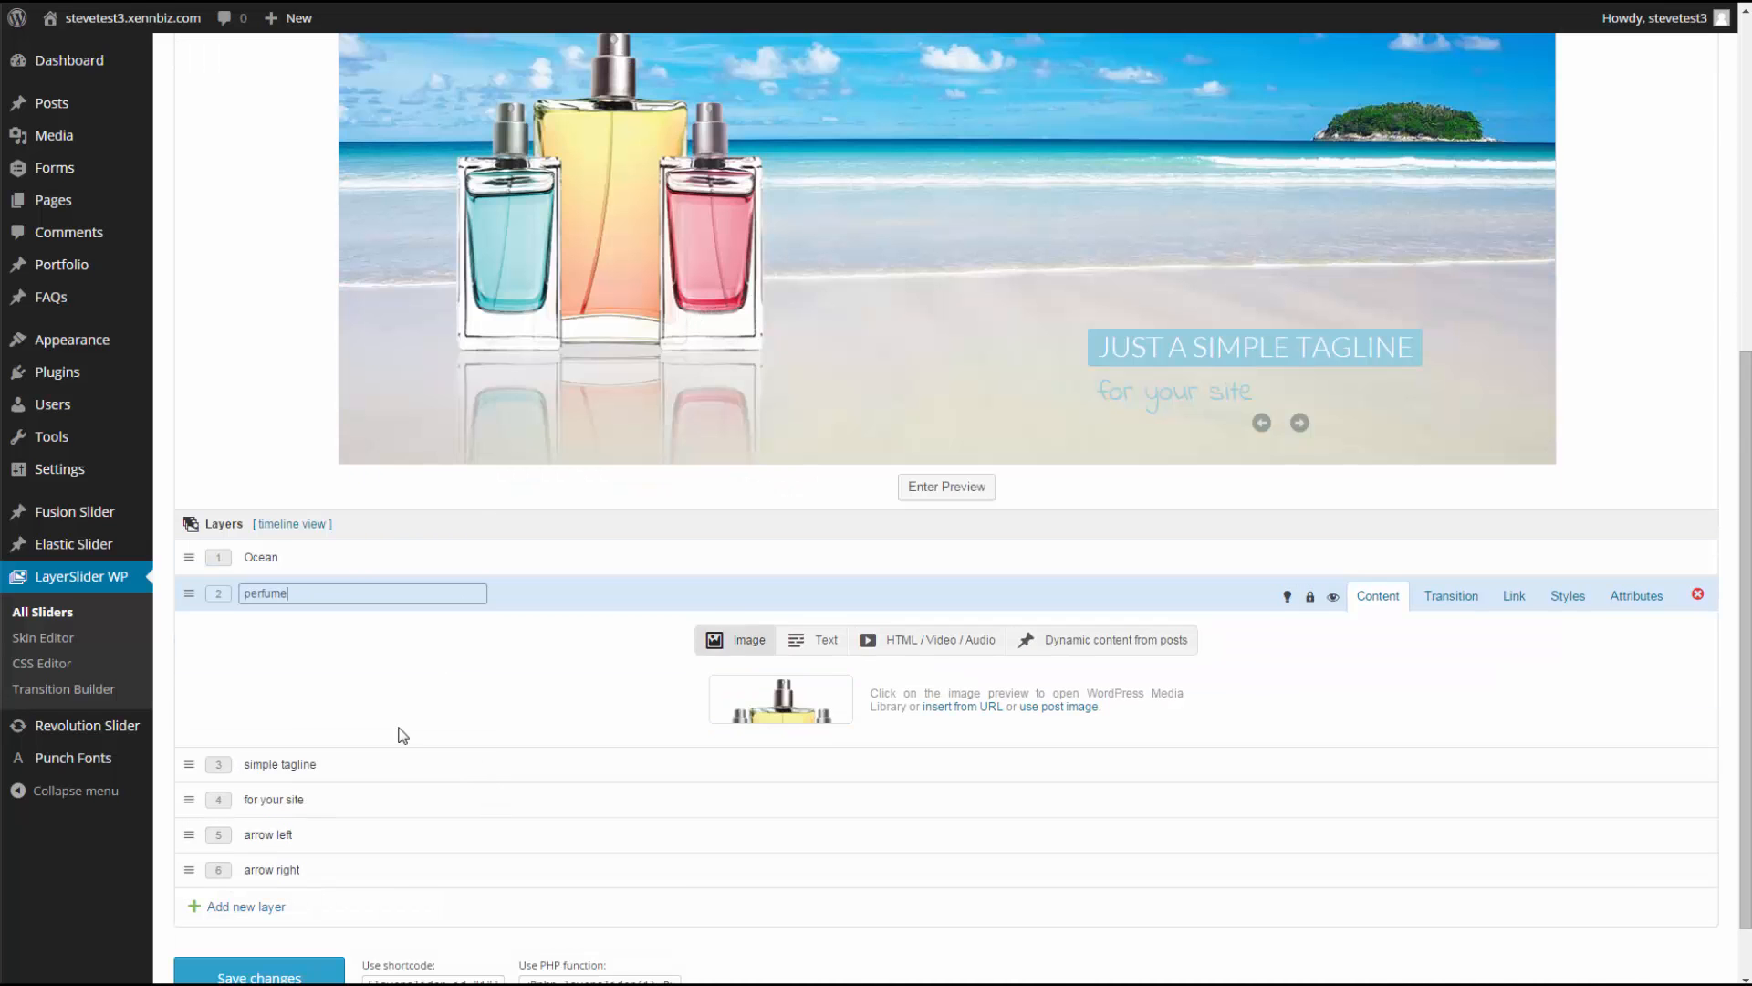
{"action": "left_click_drag", "start_coordinate": [337, 595], "coordinate": [223, 599]}
{"action": "key", "text": "BackSpace"}
{"action": "type", "text": "Shicked"}
- Replace the Shicked layer's image with excited-girl.png and move it to about -2 px top and 213 px left
{"action": "mouse_move", "coordinate": [811, 697]}
{"action": "left_click", "coordinate": [809, 697]}
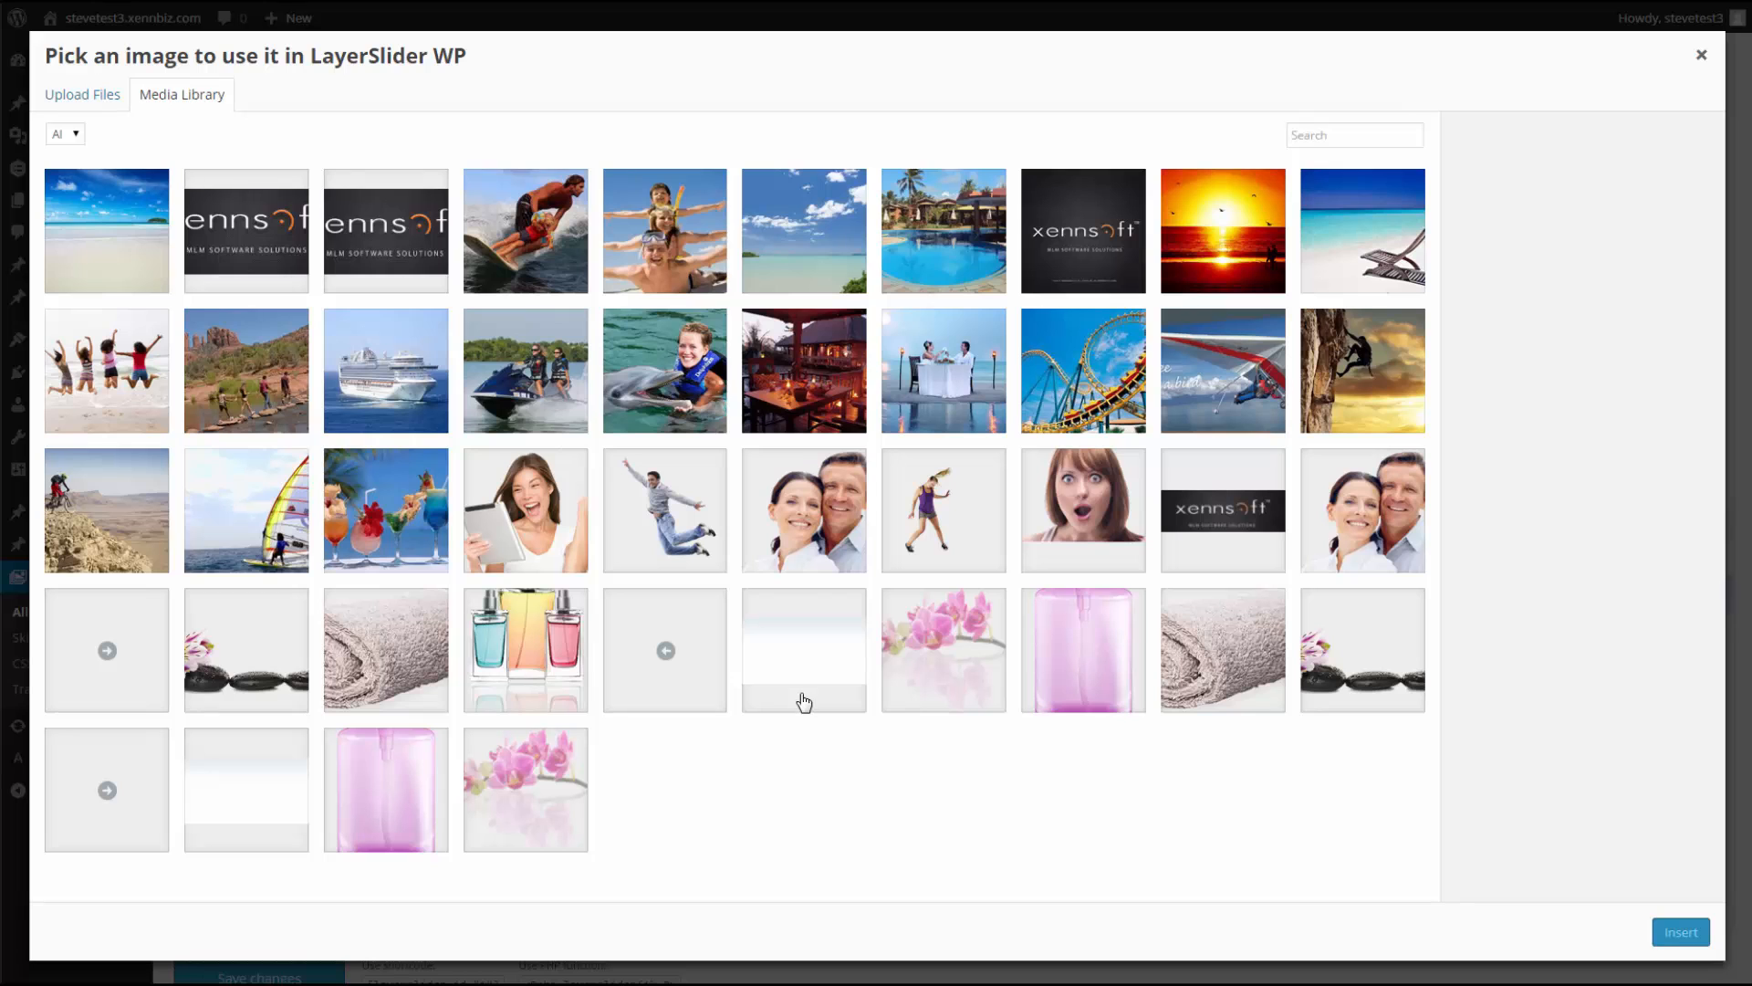
{"action": "left_click", "coordinate": [1094, 533]}
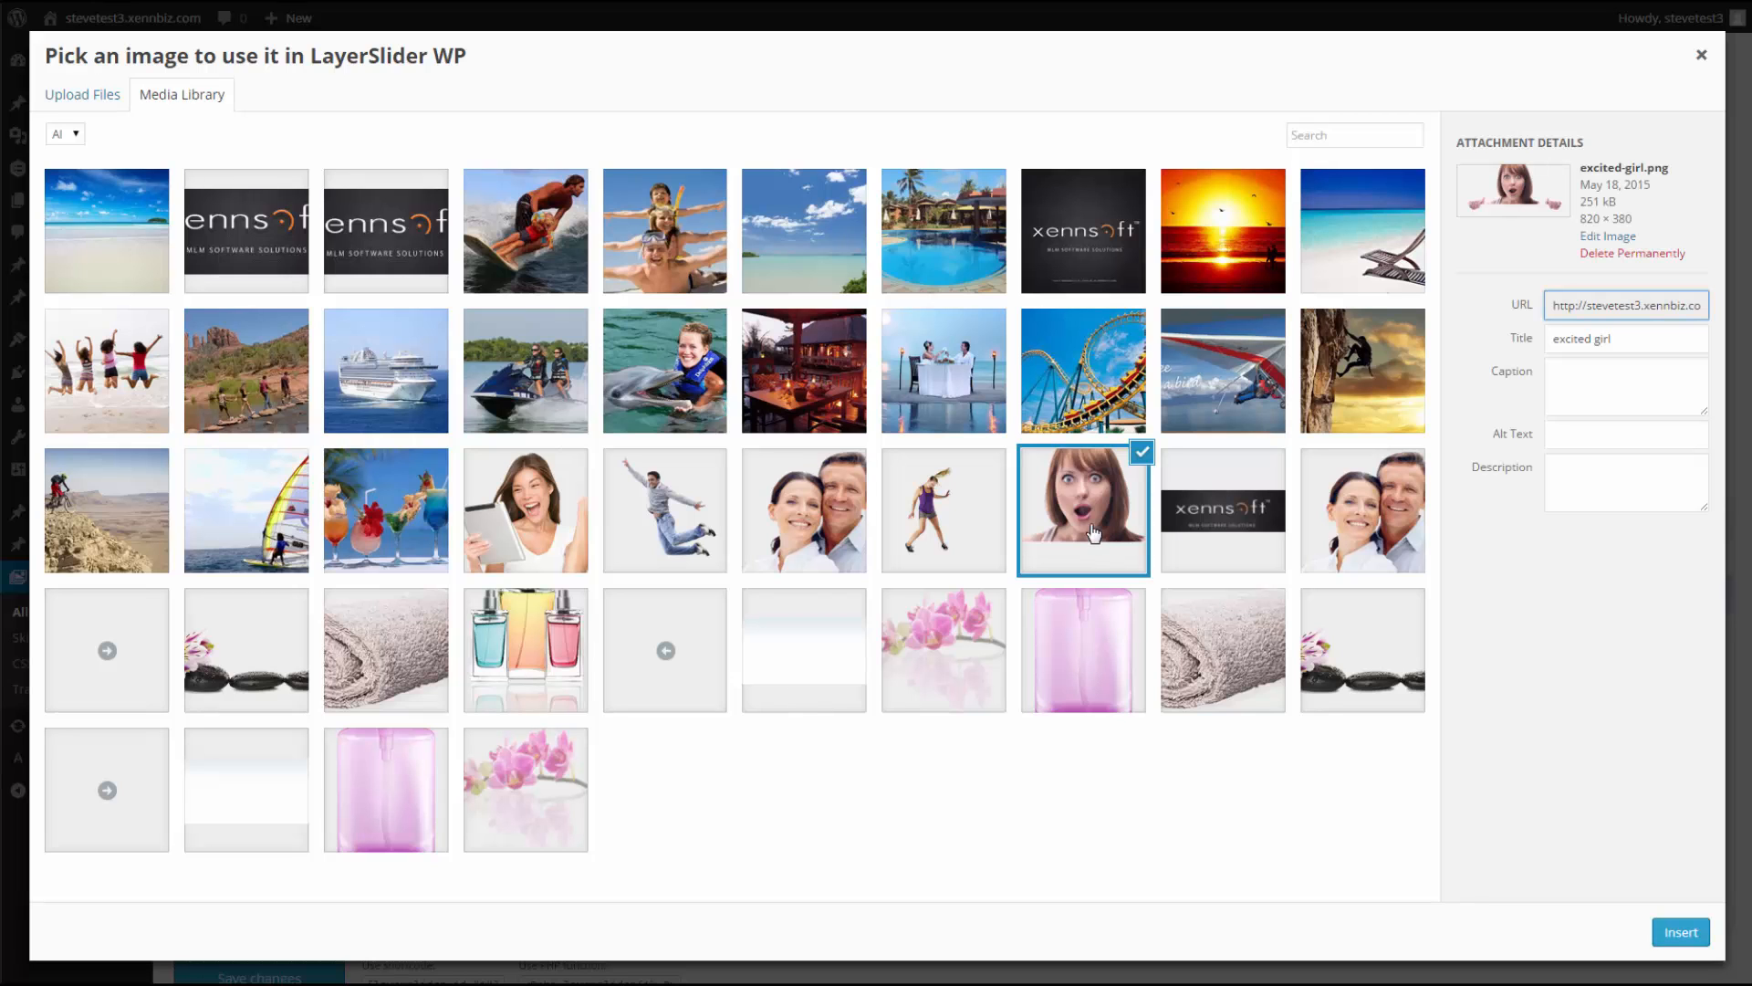
{"action": "left_click", "coordinate": [1675, 931]}
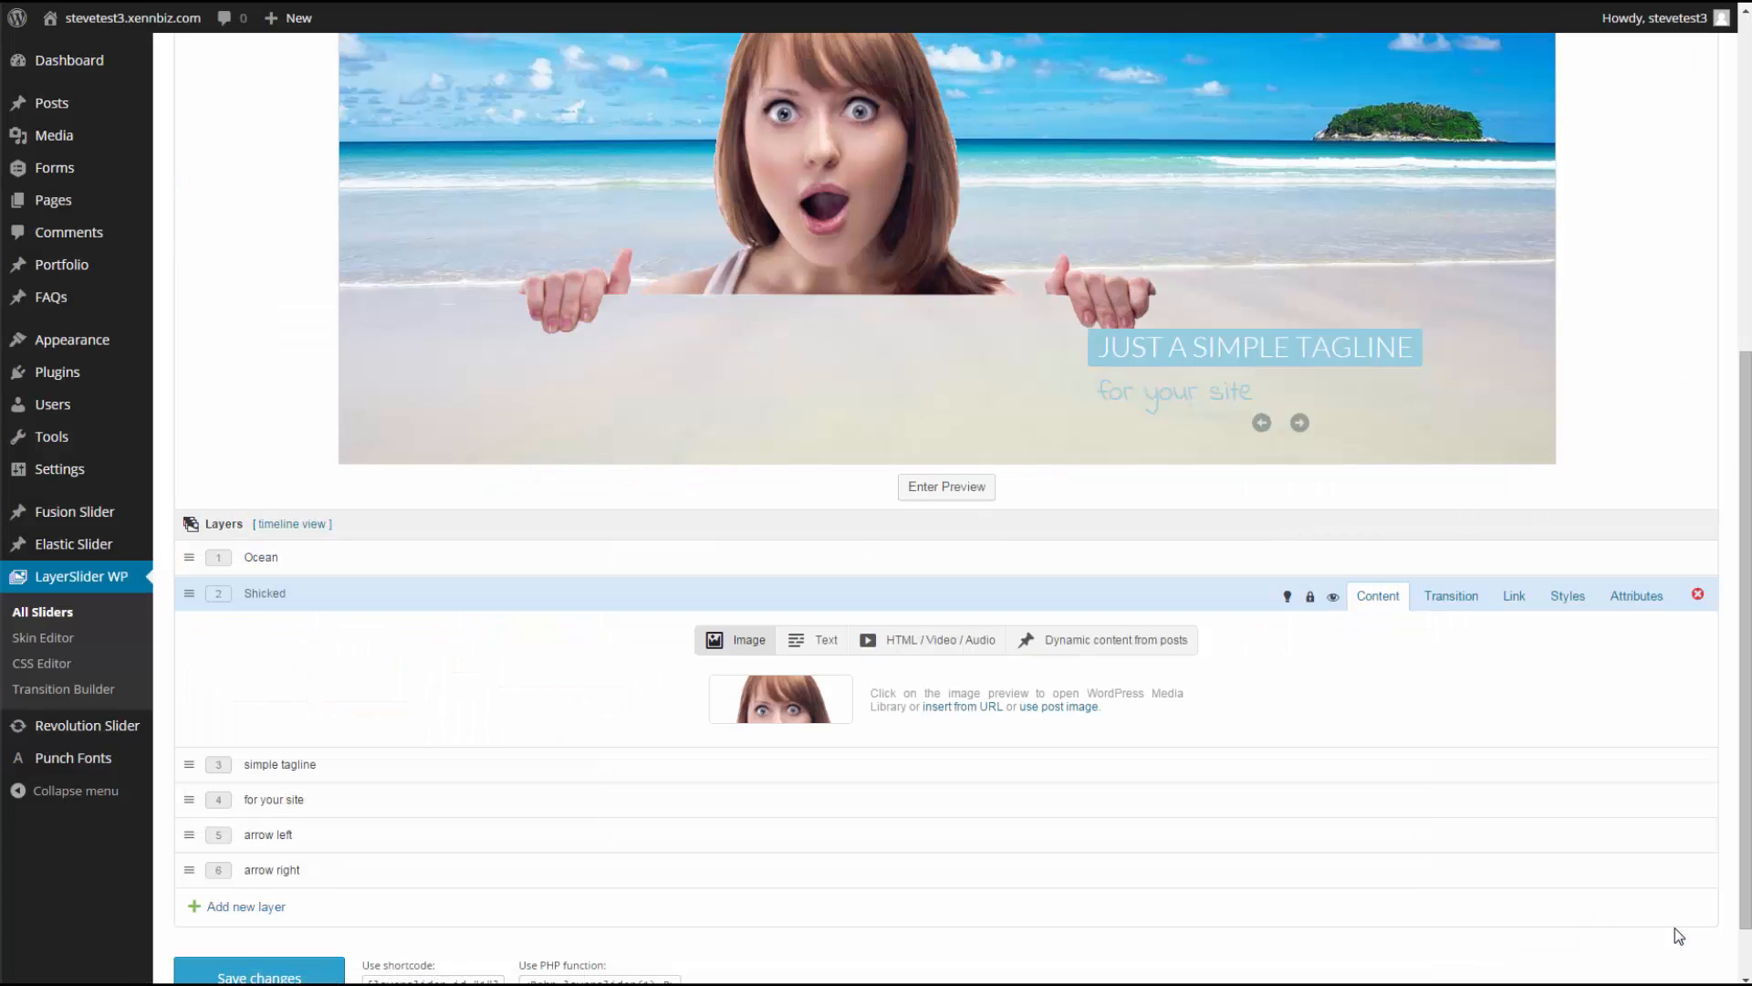
{"action": "scroll", "coordinate": [1672, 934], "scroll_direction": "up", "scroll_amount": 1}
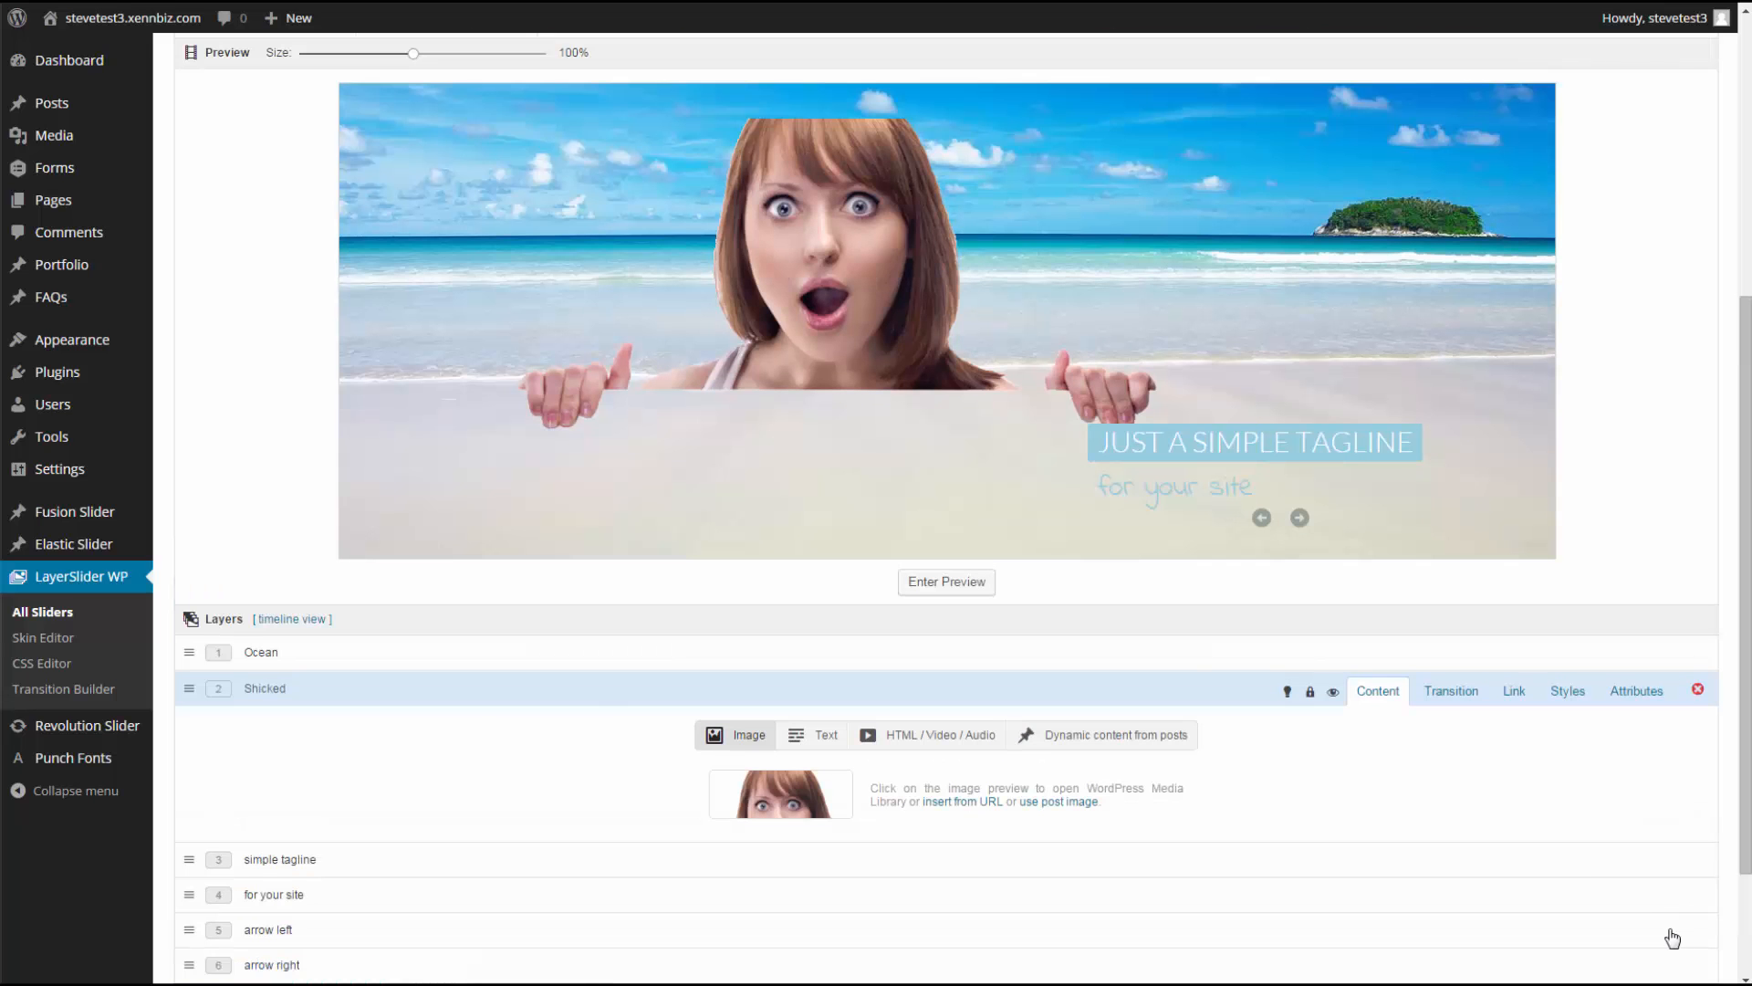
{"action": "left_click_drag", "start_coordinate": [796, 241], "coordinate": [897, 205]}
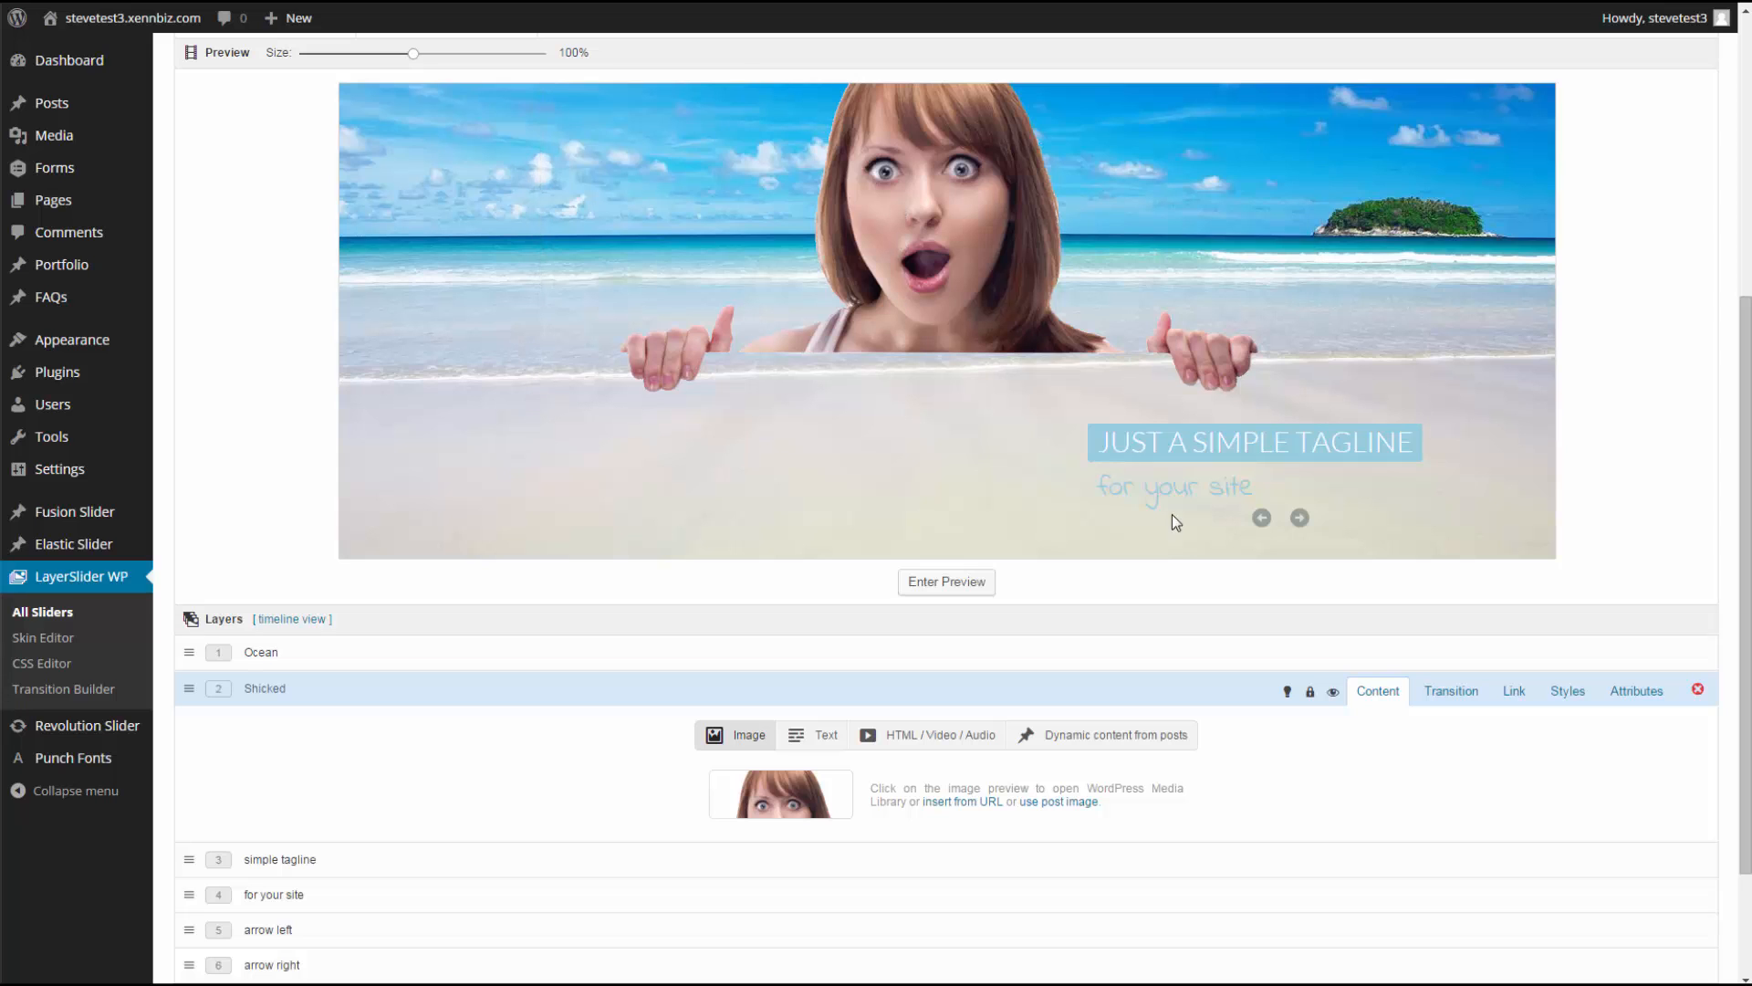
- Correct the second layer's name to Shocked and set its height to 250
{"action": "left_click", "coordinate": [1570, 701]}
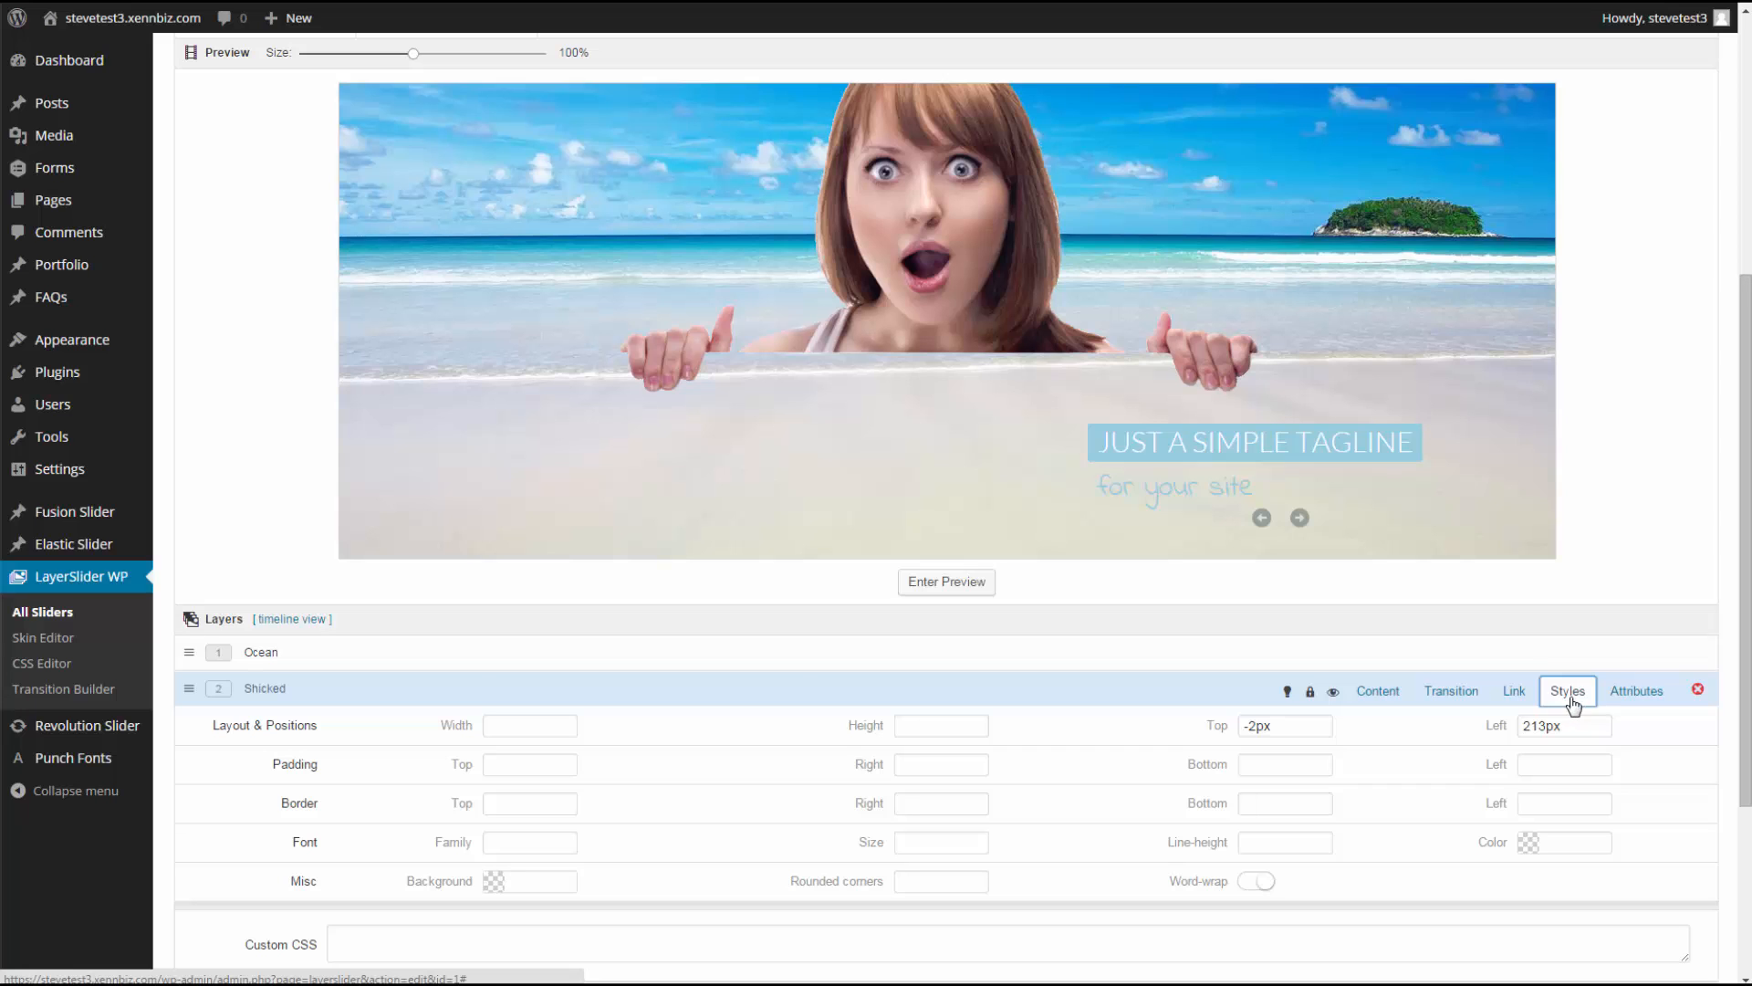
{"action": "left_click", "coordinate": [263, 689]}
{"action": "key", "text": "BackSpace"}
{"action": "type", "text": "o"}
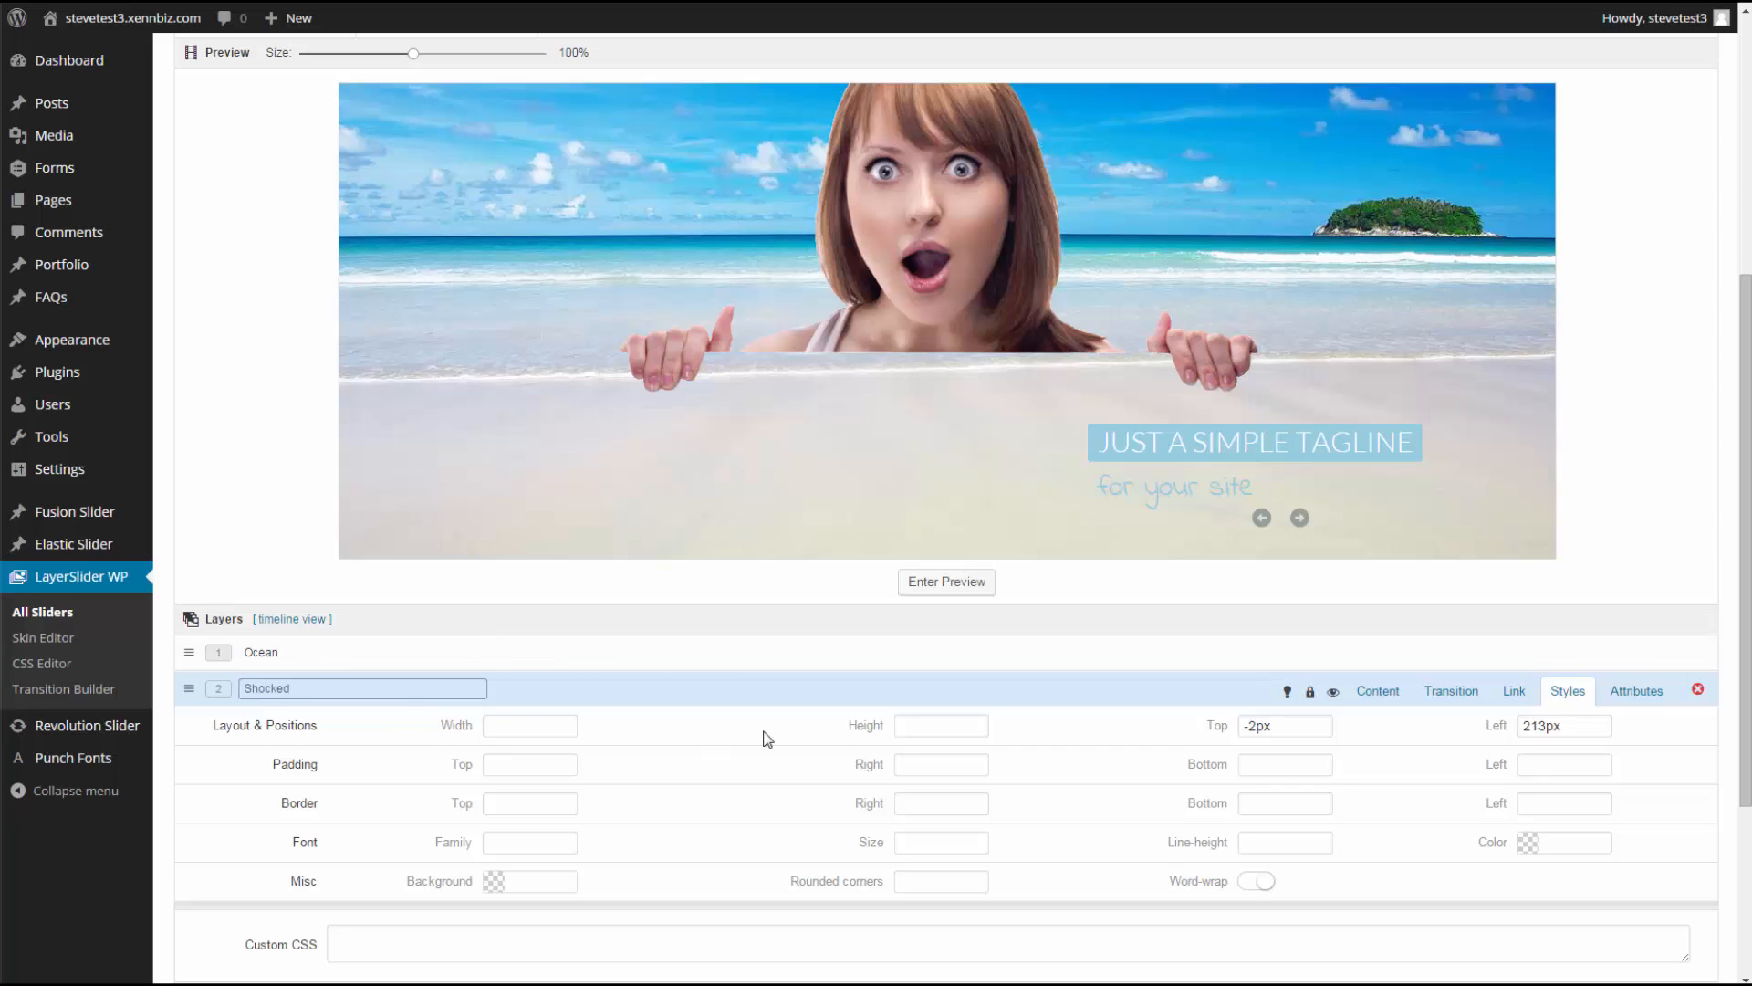
{"action": "left_click", "coordinate": [927, 726]}
{"action": "type", "text": "250"}
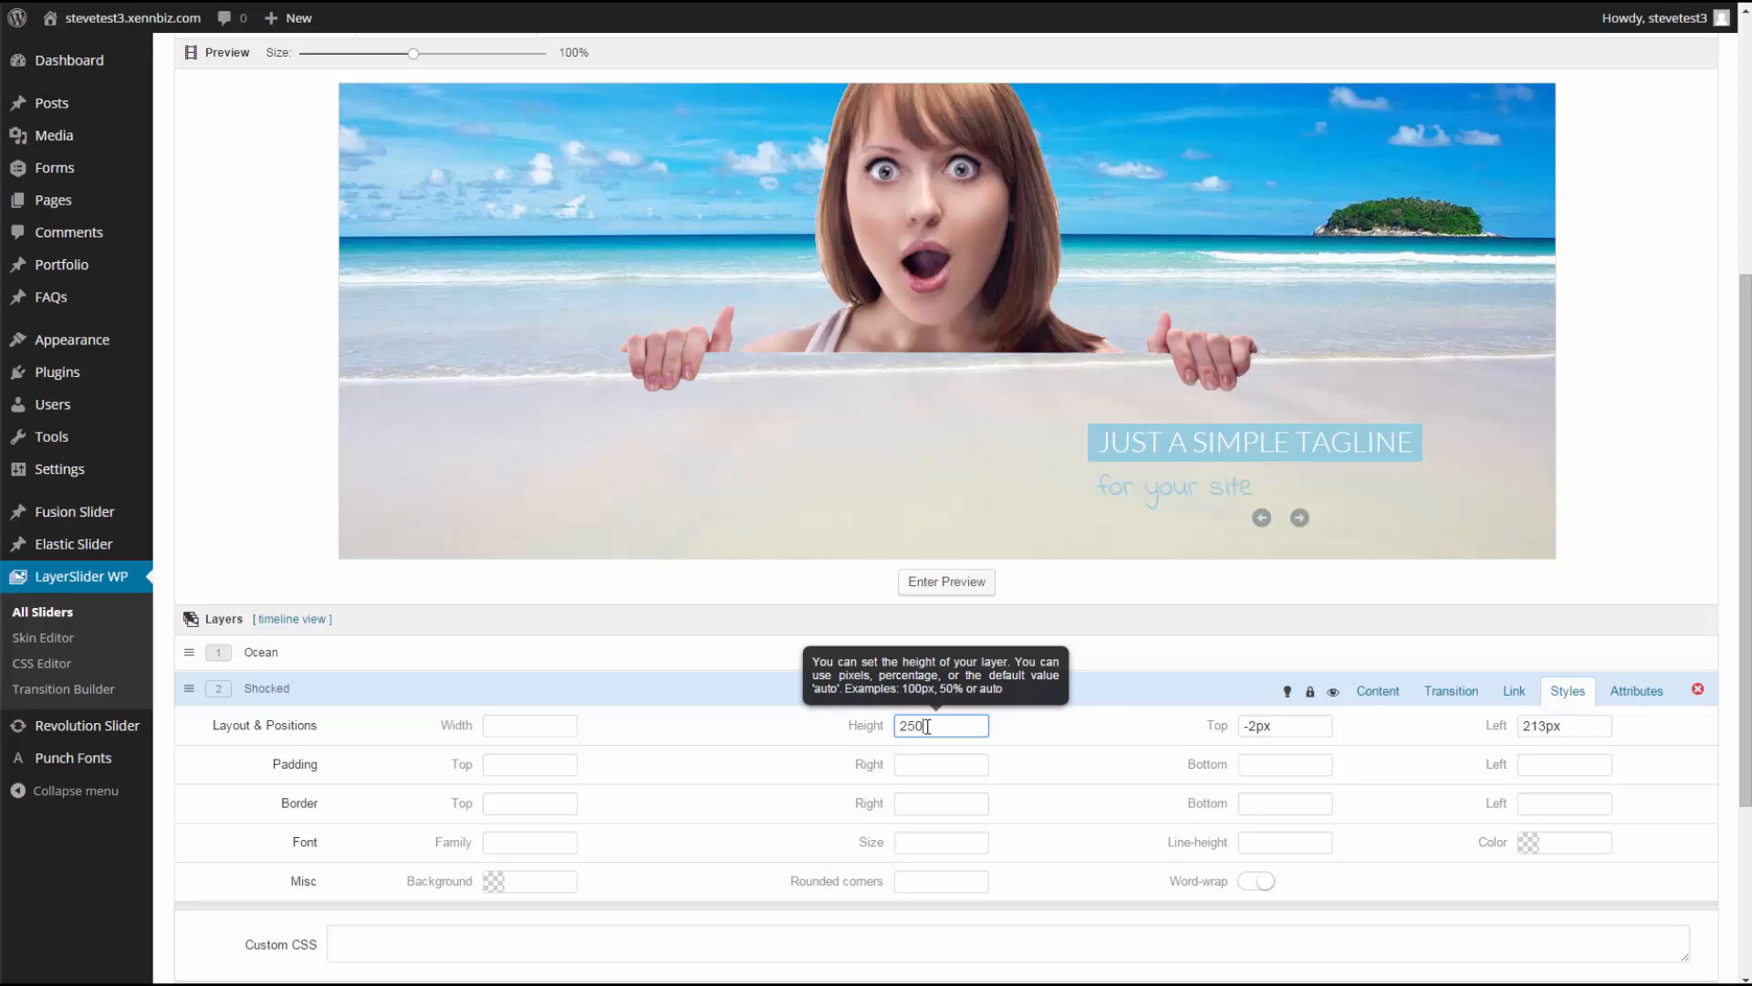
{"action": "left_click", "coordinate": [1113, 699]}
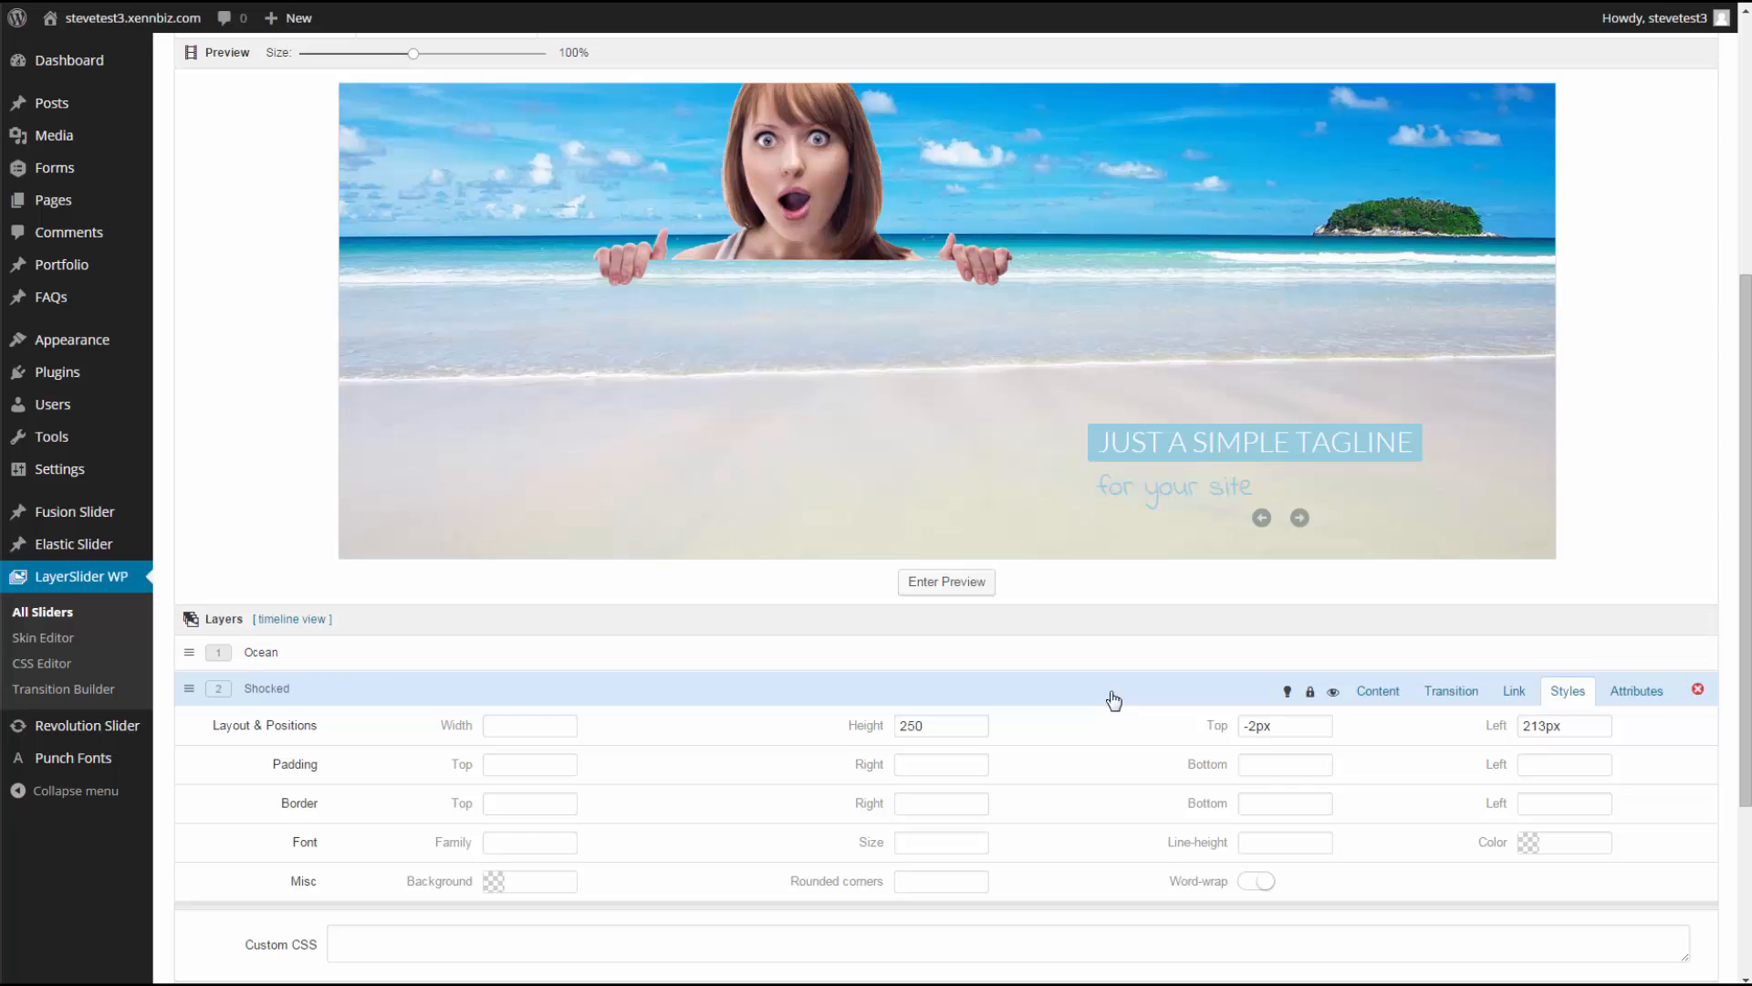
- Set the Ocean layer's height to 800 and its width to 1280
{"action": "left_click", "coordinate": [931, 658]}
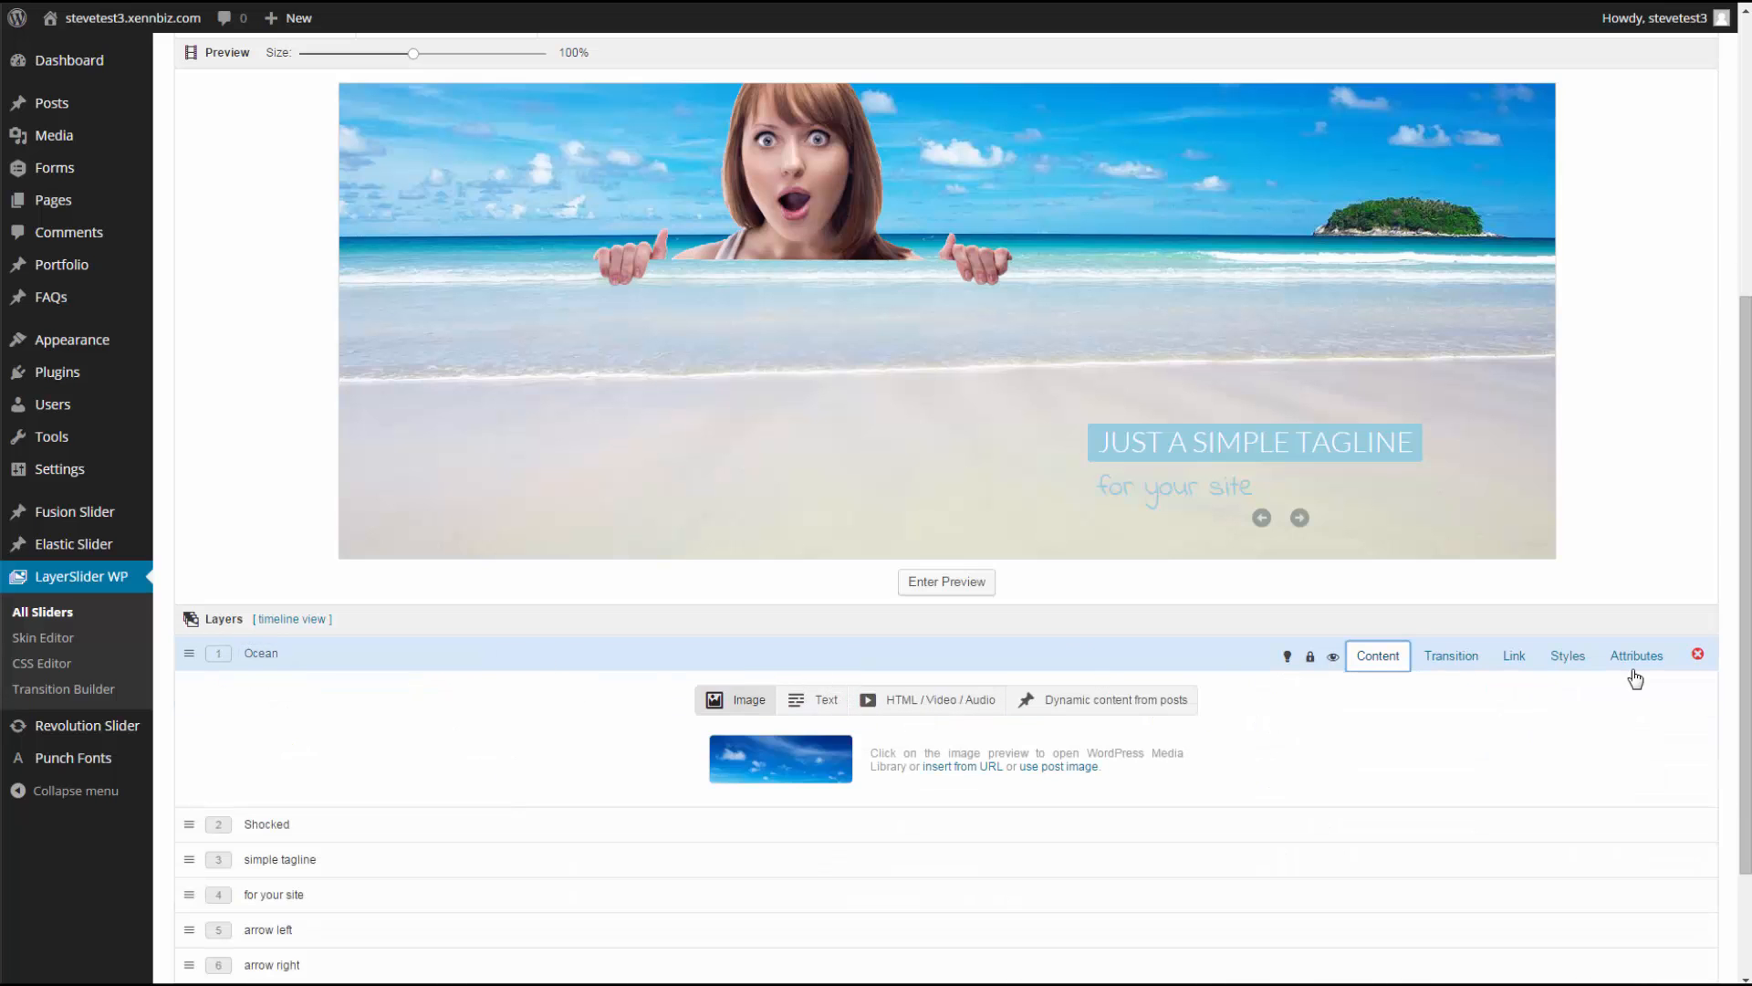
{"action": "left_click", "coordinate": [1568, 659]}
{"action": "left_click", "coordinate": [946, 690]}
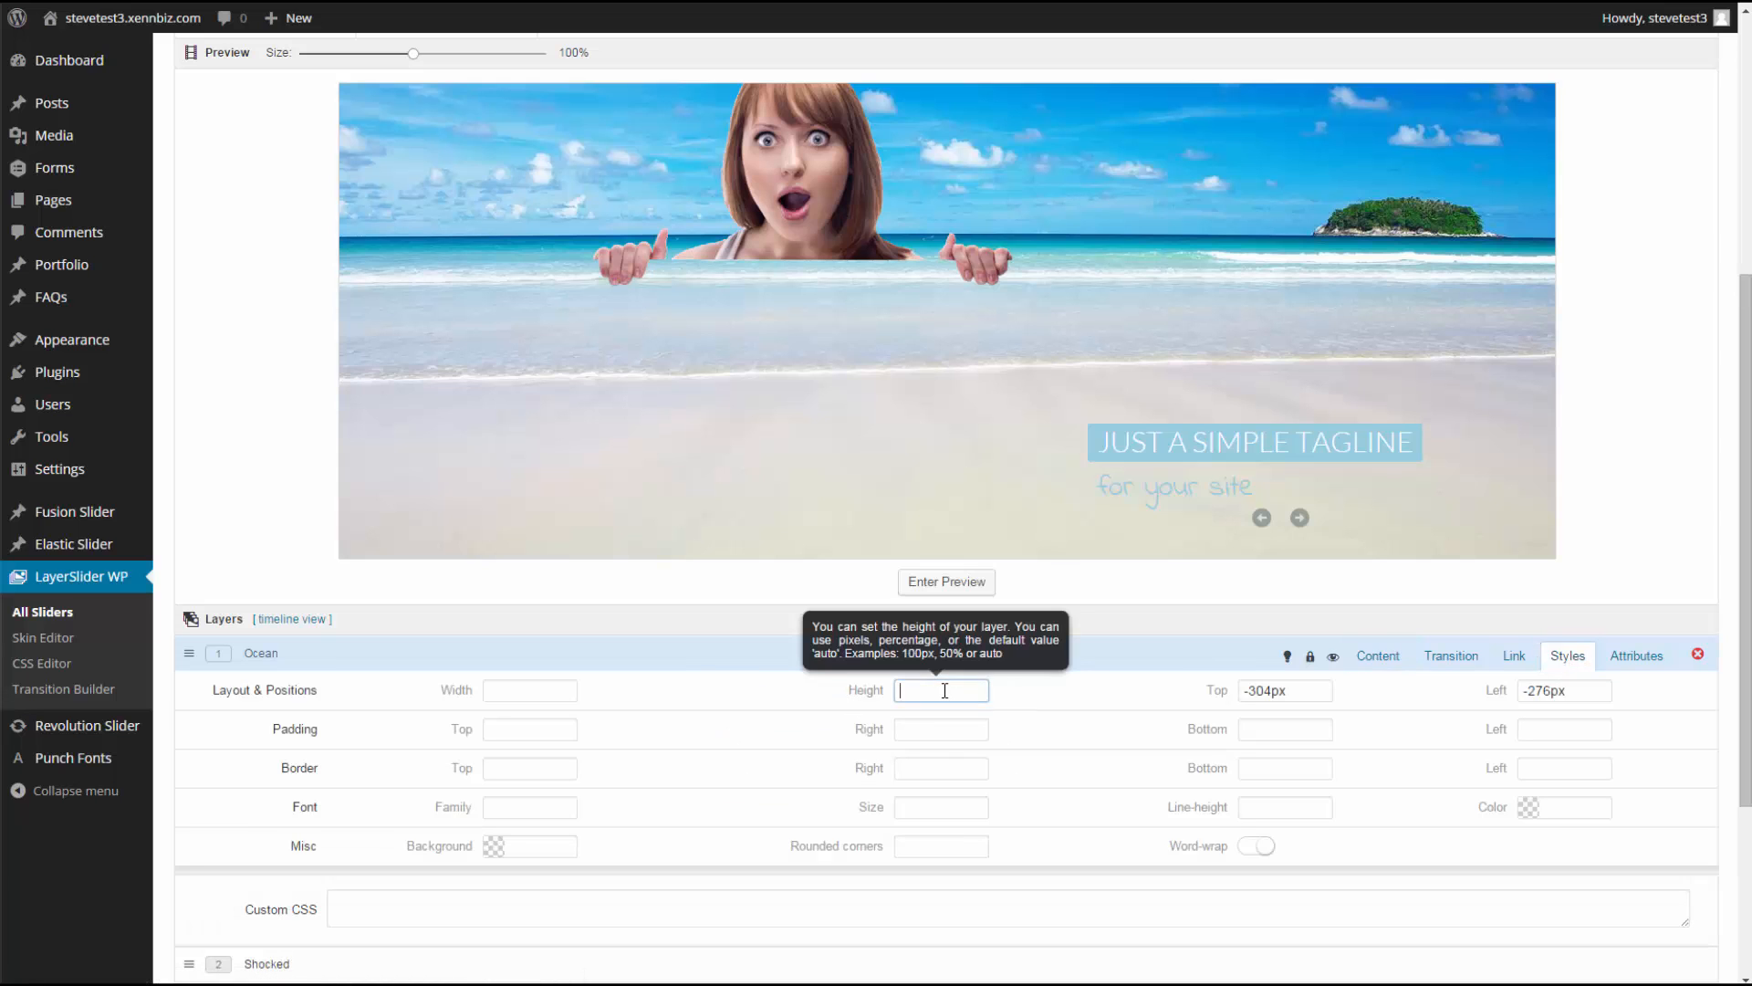
{"action": "type", "text": "250"}
{"action": "left_click_drag", "start_coordinate": [944, 690], "coordinate": [865, 694]}
{"action": "type", "text": "800"}
{"action": "left_click", "coordinate": [545, 691]}
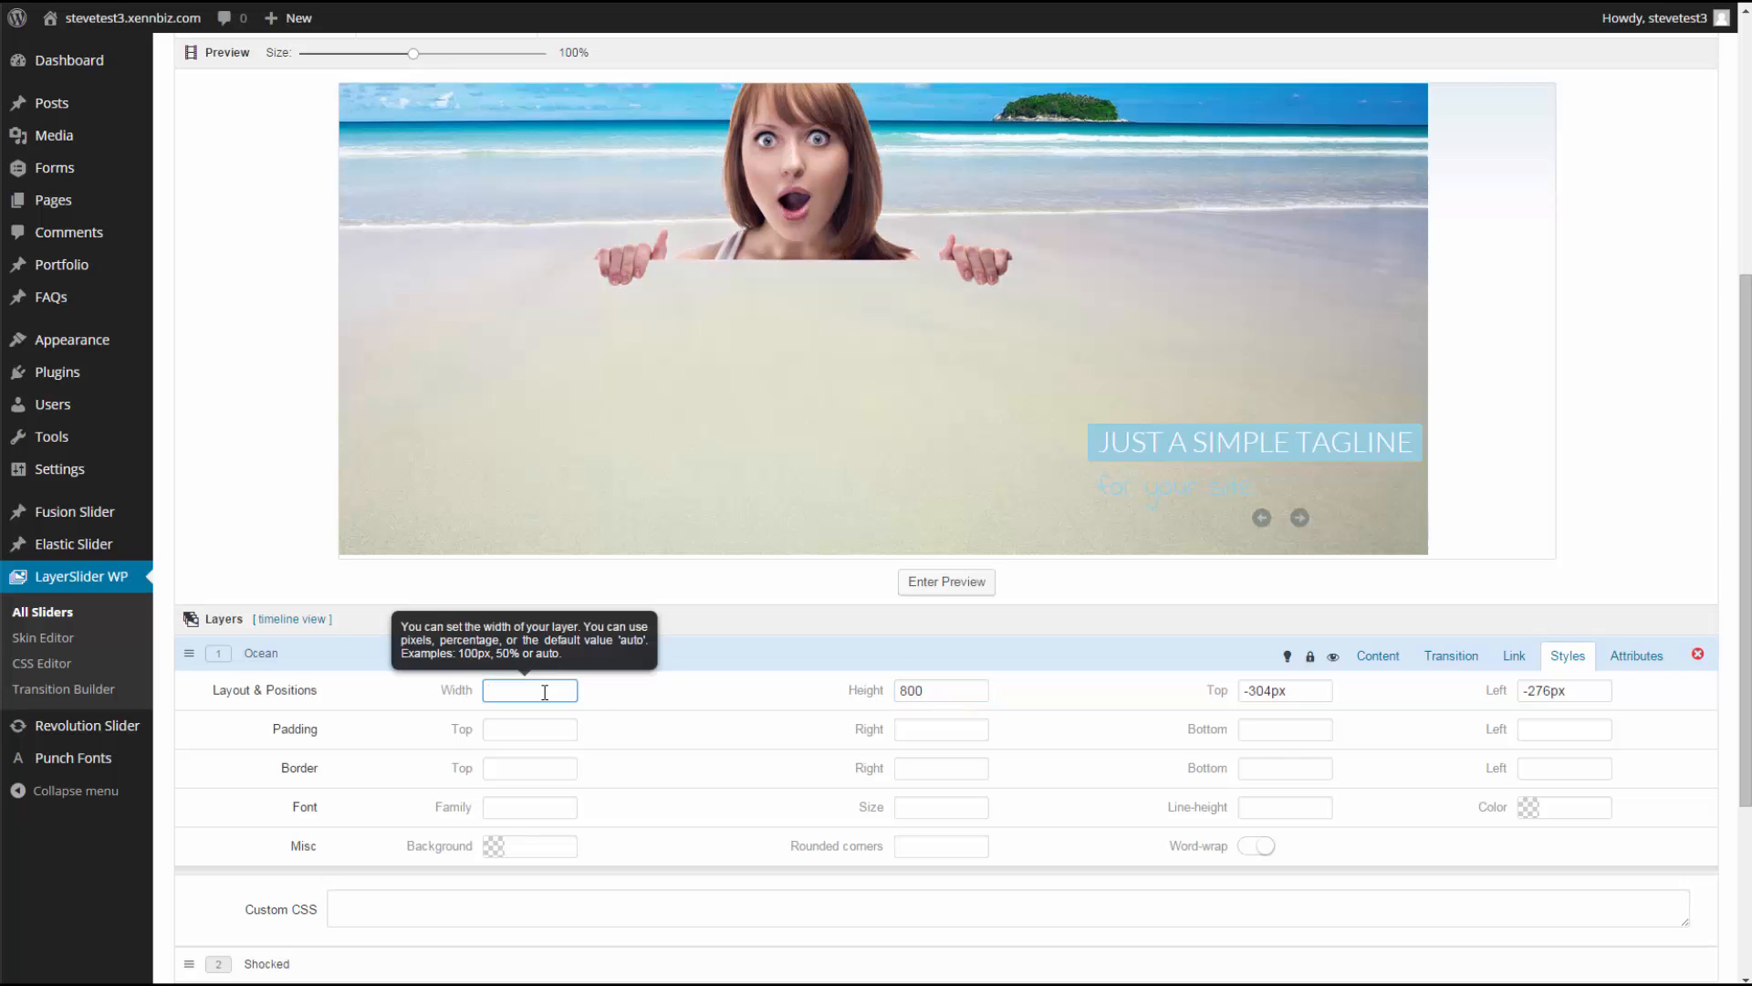
{"action": "type", "text": "1280"}
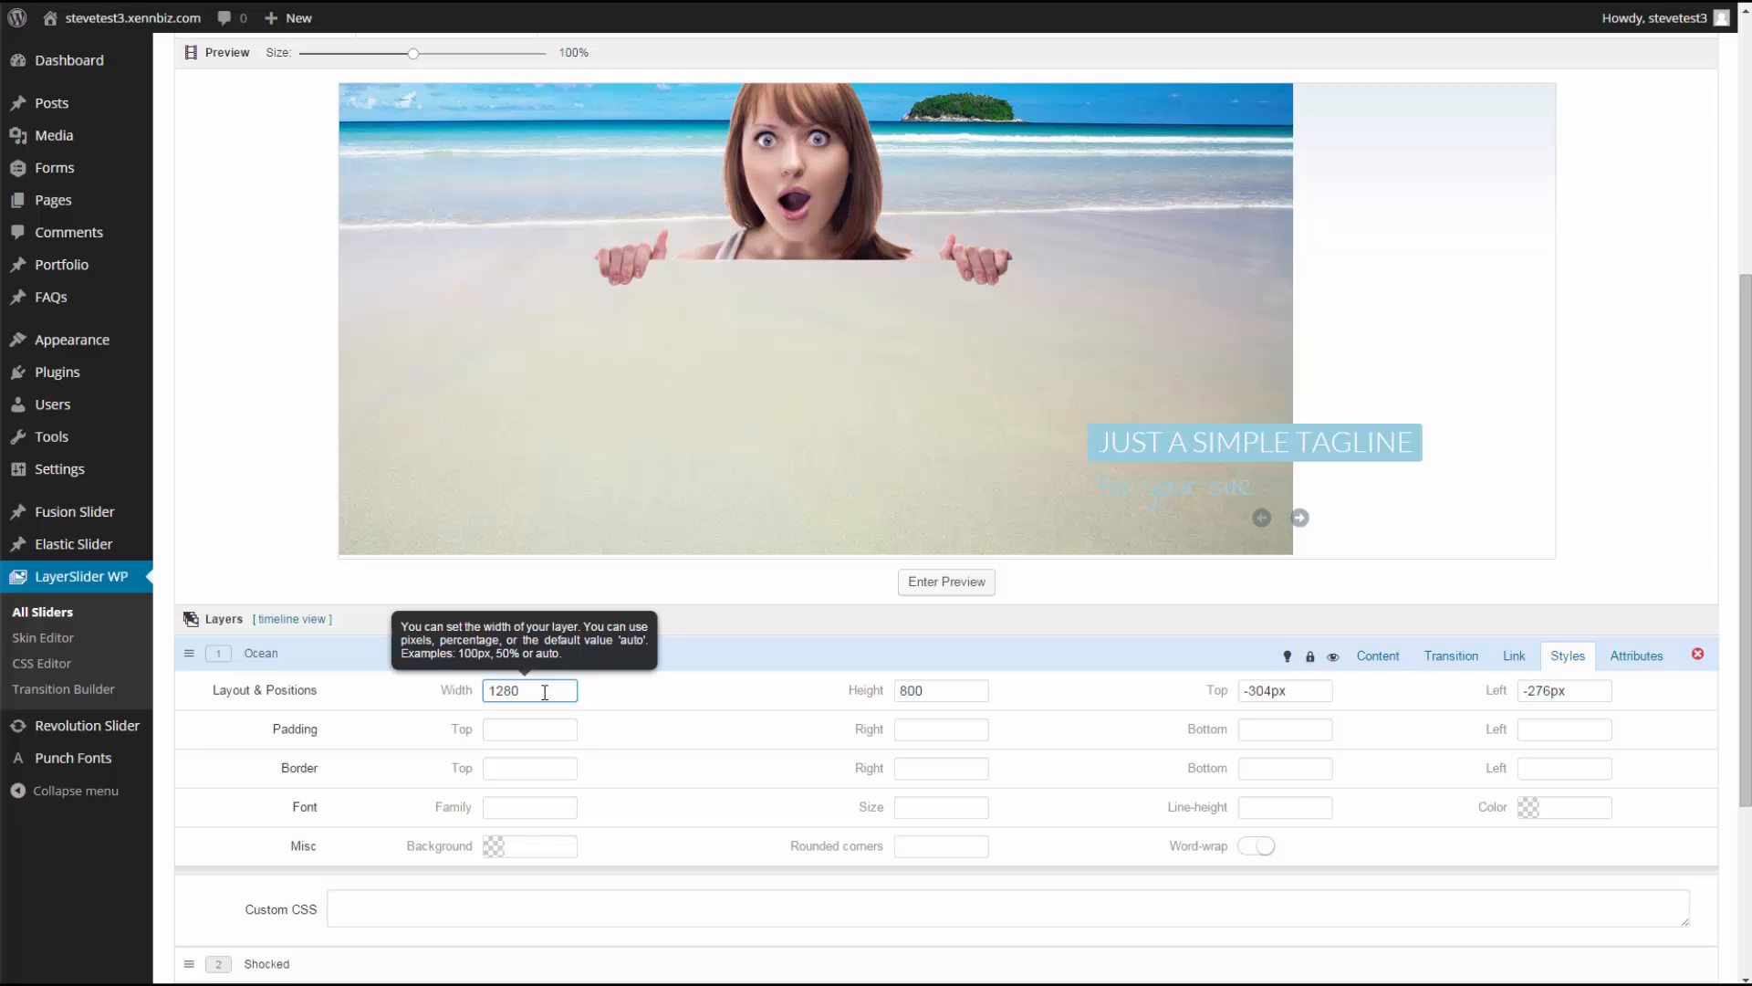
- Reposition the ocean background at about -155 px top, 1 px left and the girl at about 0 px top, 341 px left
{"action": "left_click_drag", "start_coordinate": [503, 237], "coordinate": [715, 346]}
{"action": "left_click_drag", "start_coordinate": [783, 190], "coordinate": [920, 195]}
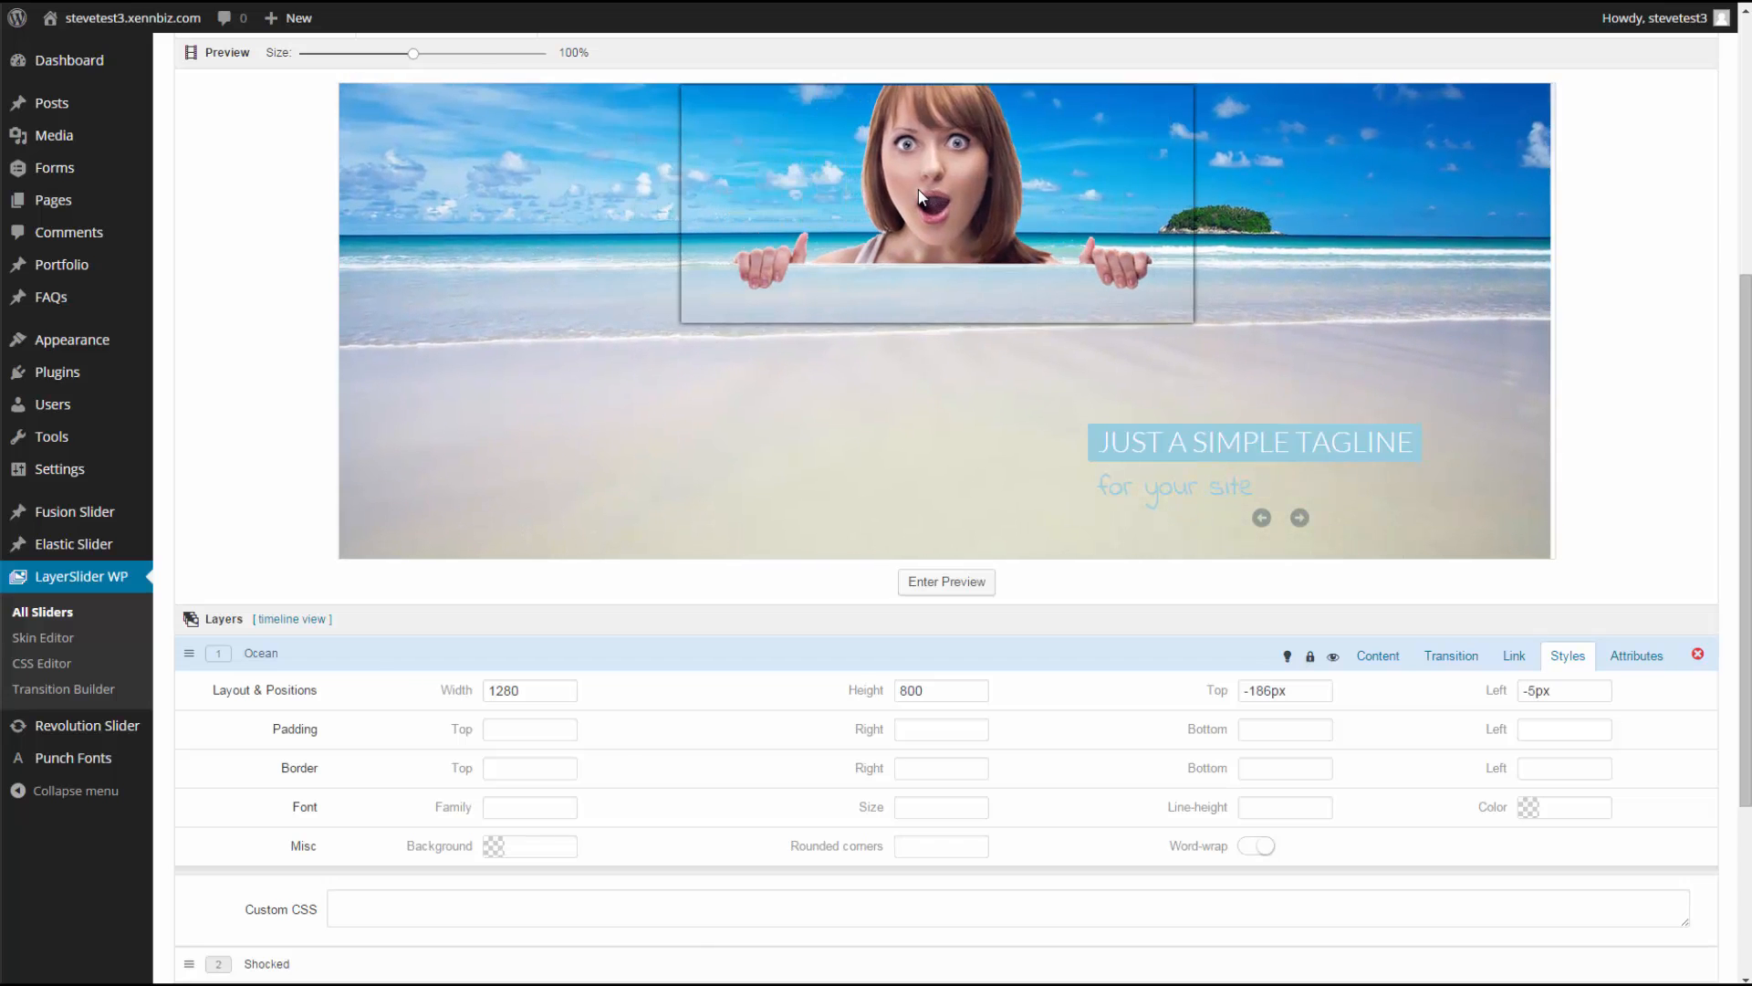
{"action": "left_click_drag", "start_coordinate": [635, 316], "coordinate": [642, 341]}
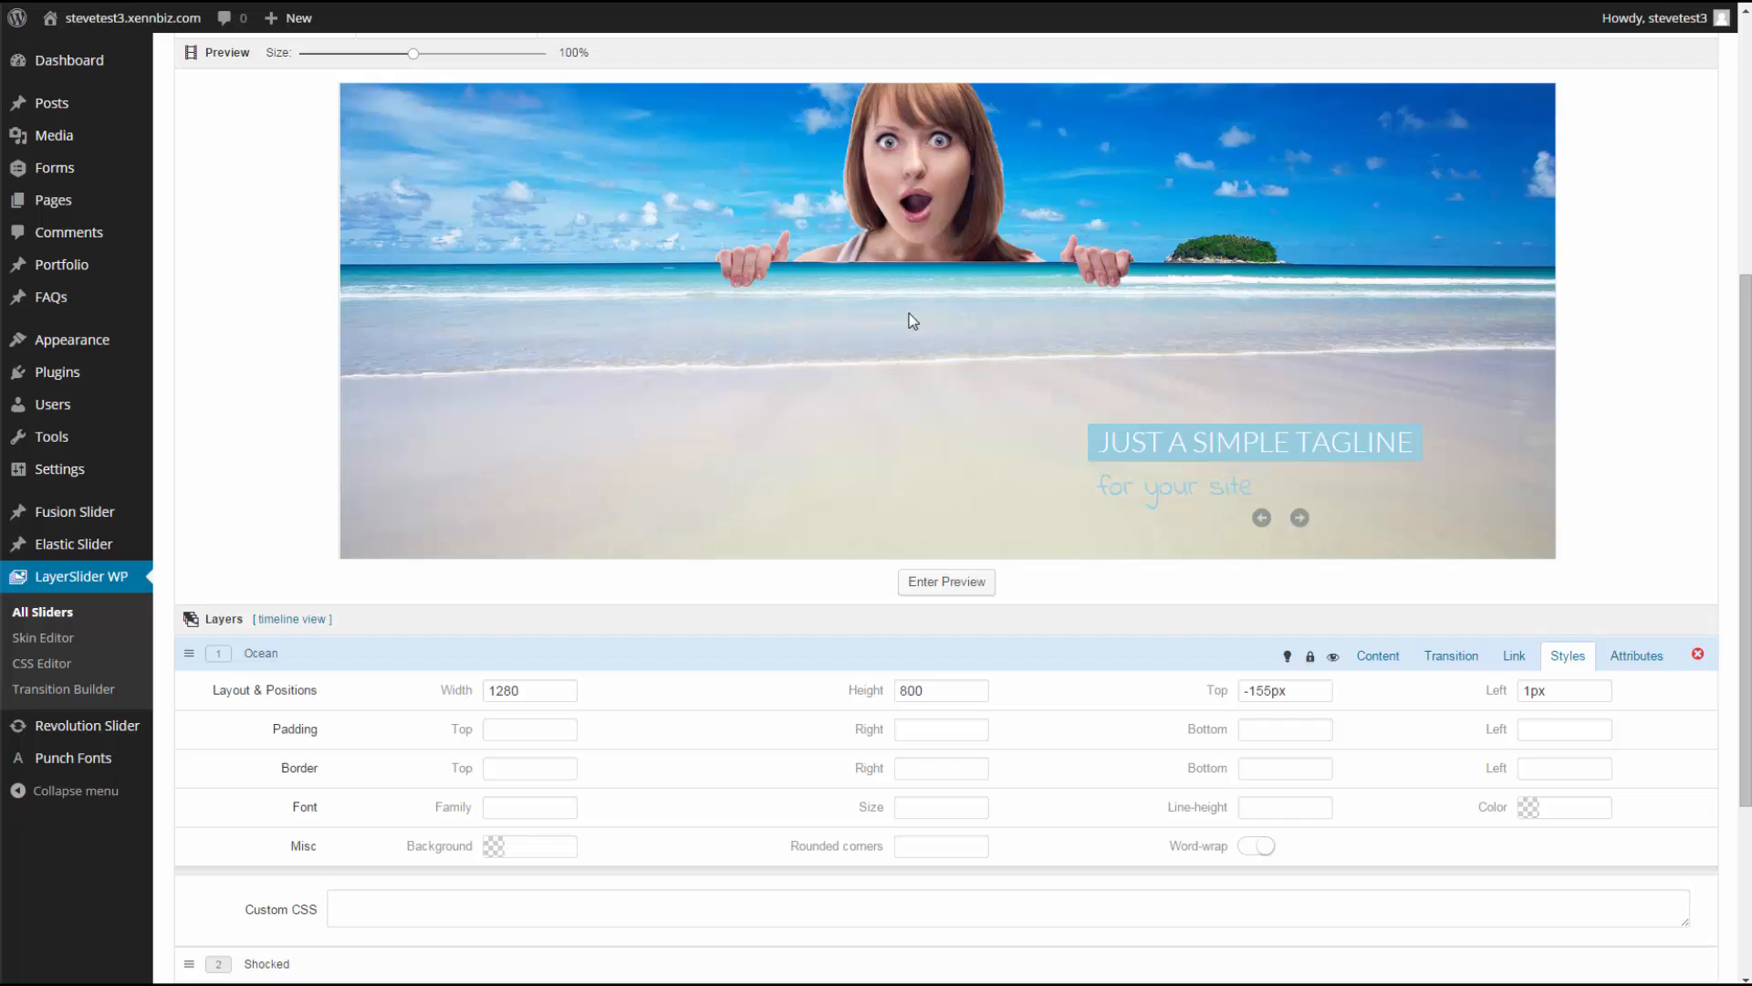
{"action": "left_click", "coordinate": [912, 303]}
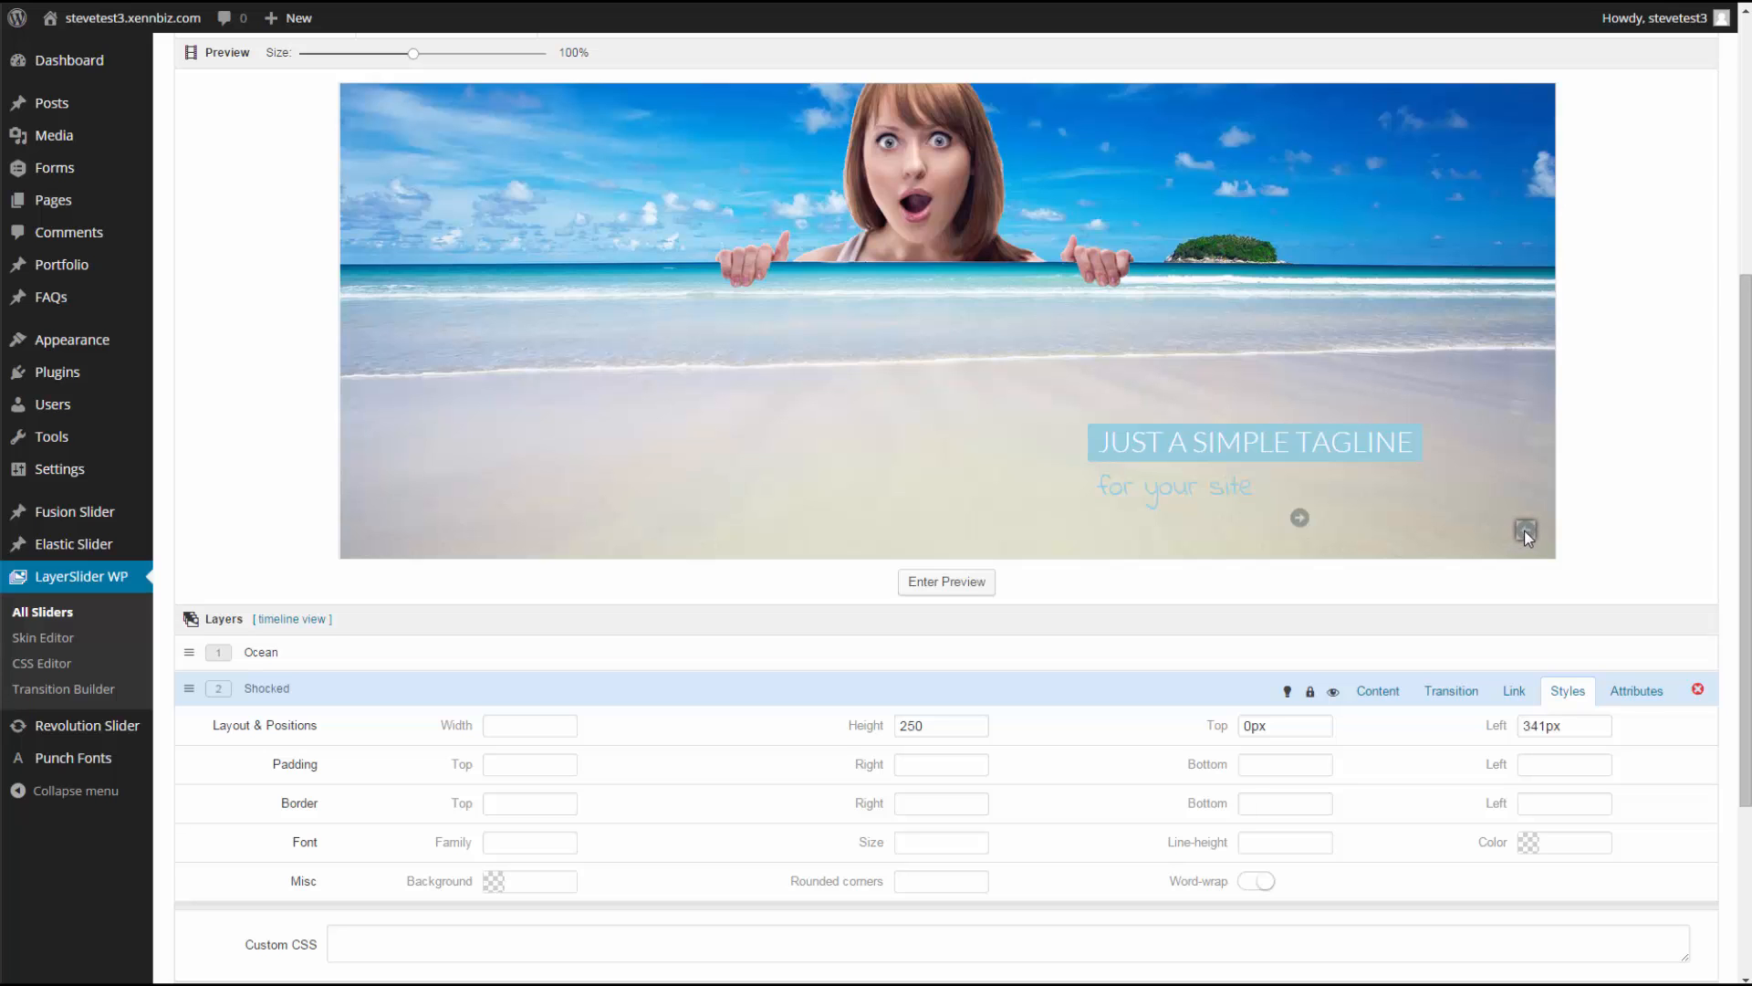
- Move the navigation arrows into the slide's lower-right corner and shift the tagline slightly up and to the left
{"action": "left_click_drag", "start_coordinate": [1299, 524], "coordinate": [1533, 534]}
{"action": "left_click_drag", "start_coordinate": [1347, 454], "coordinate": [1238, 421]}
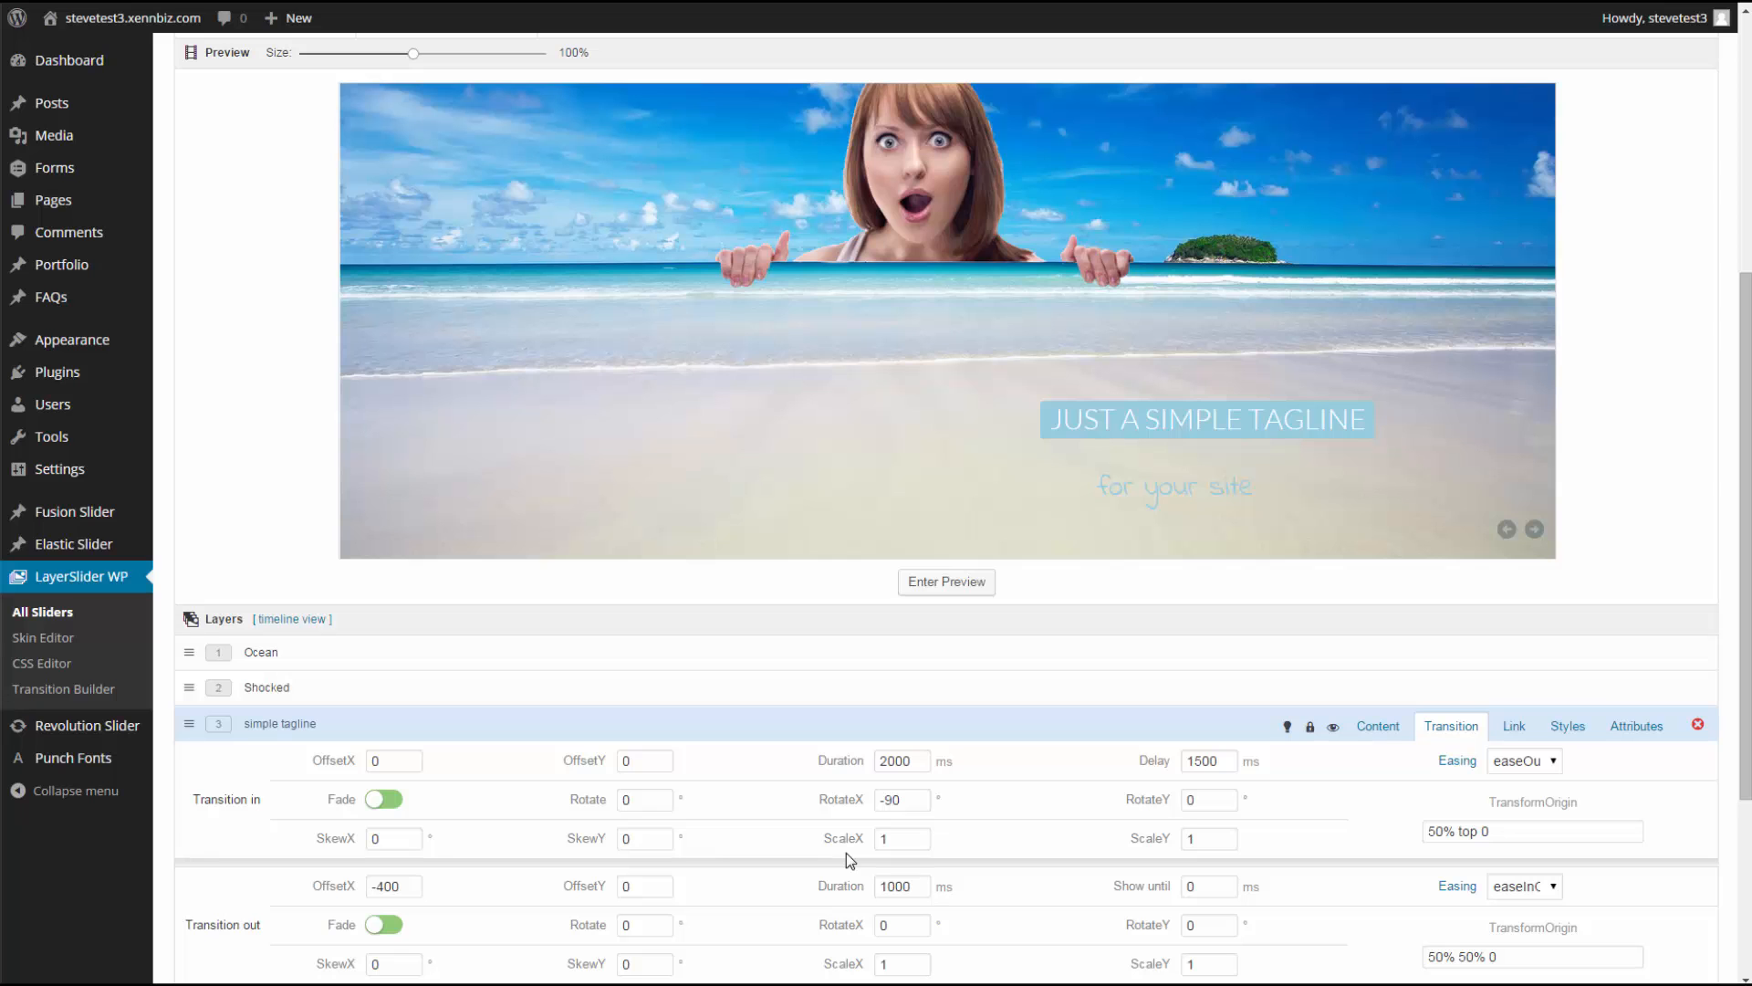
- Change the simple tagline layer's text to "Why is she so excited?"
{"action": "left_click", "coordinate": [1378, 725]}
{"action": "scroll", "coordinate": [1389, 558], "scroll_direction": "down", "scroll_amount": 2}
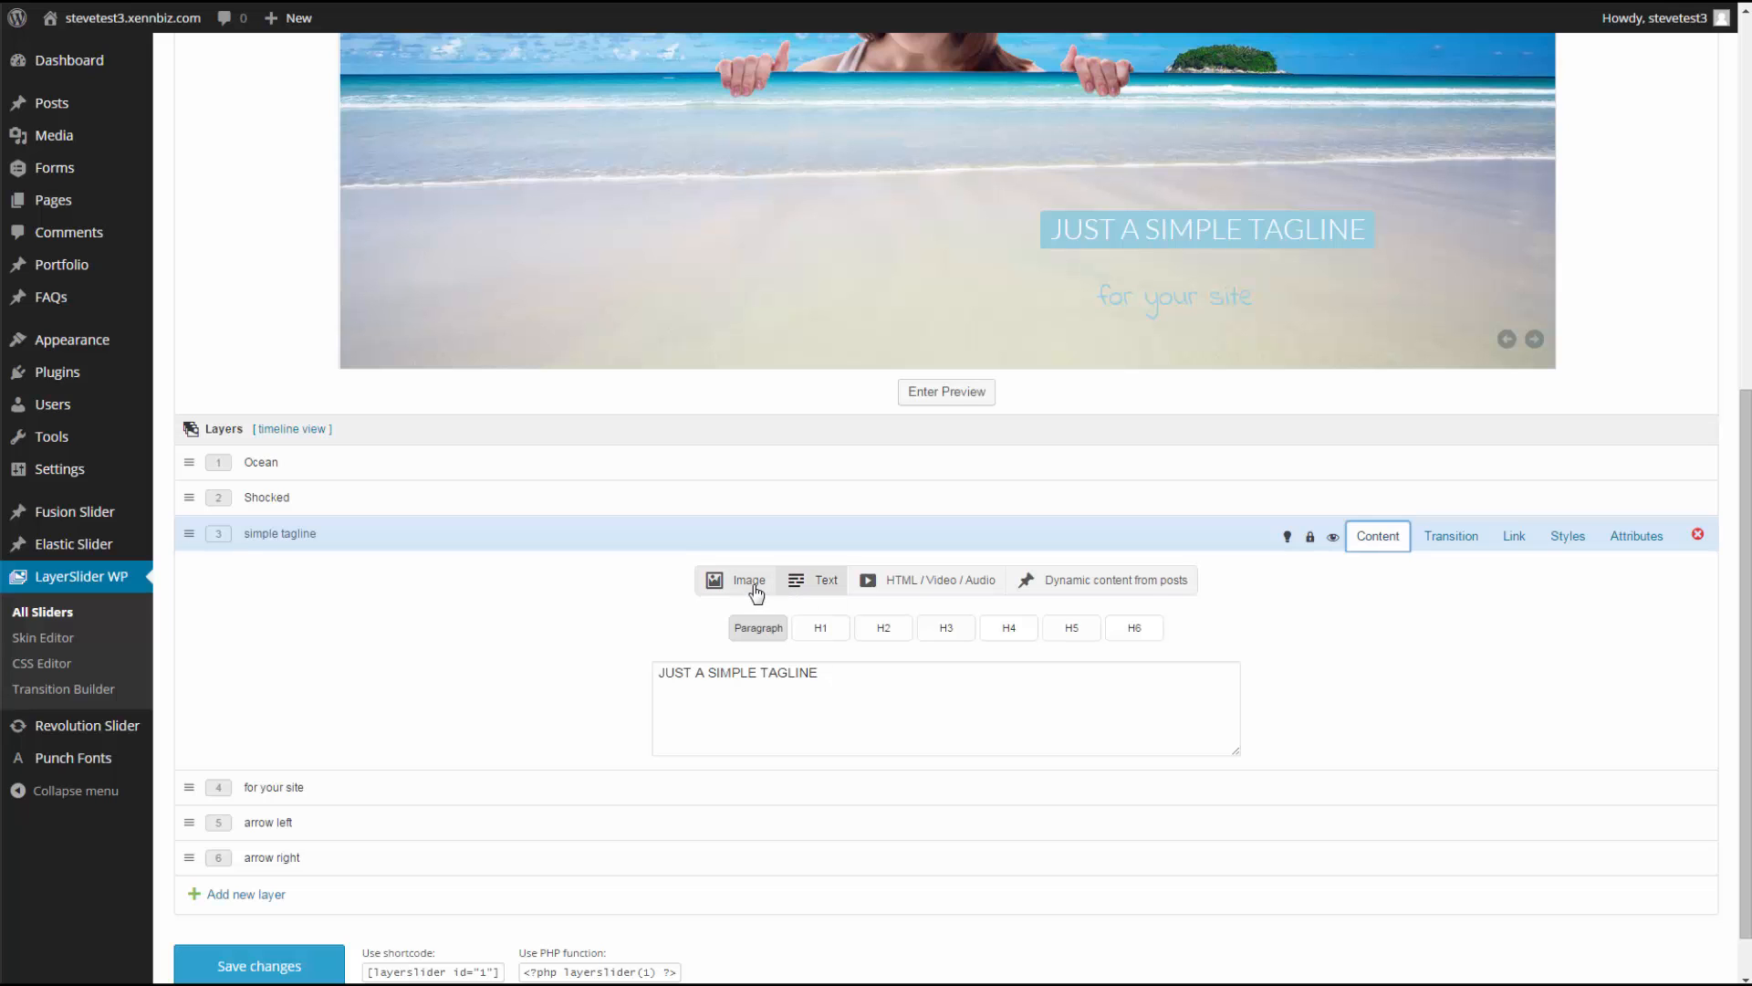
{"action": "left_click_drag", "start_coordinate": [825, 676], "coordinate": [612, 683]}
{"action": "type", "text": "Wh"}
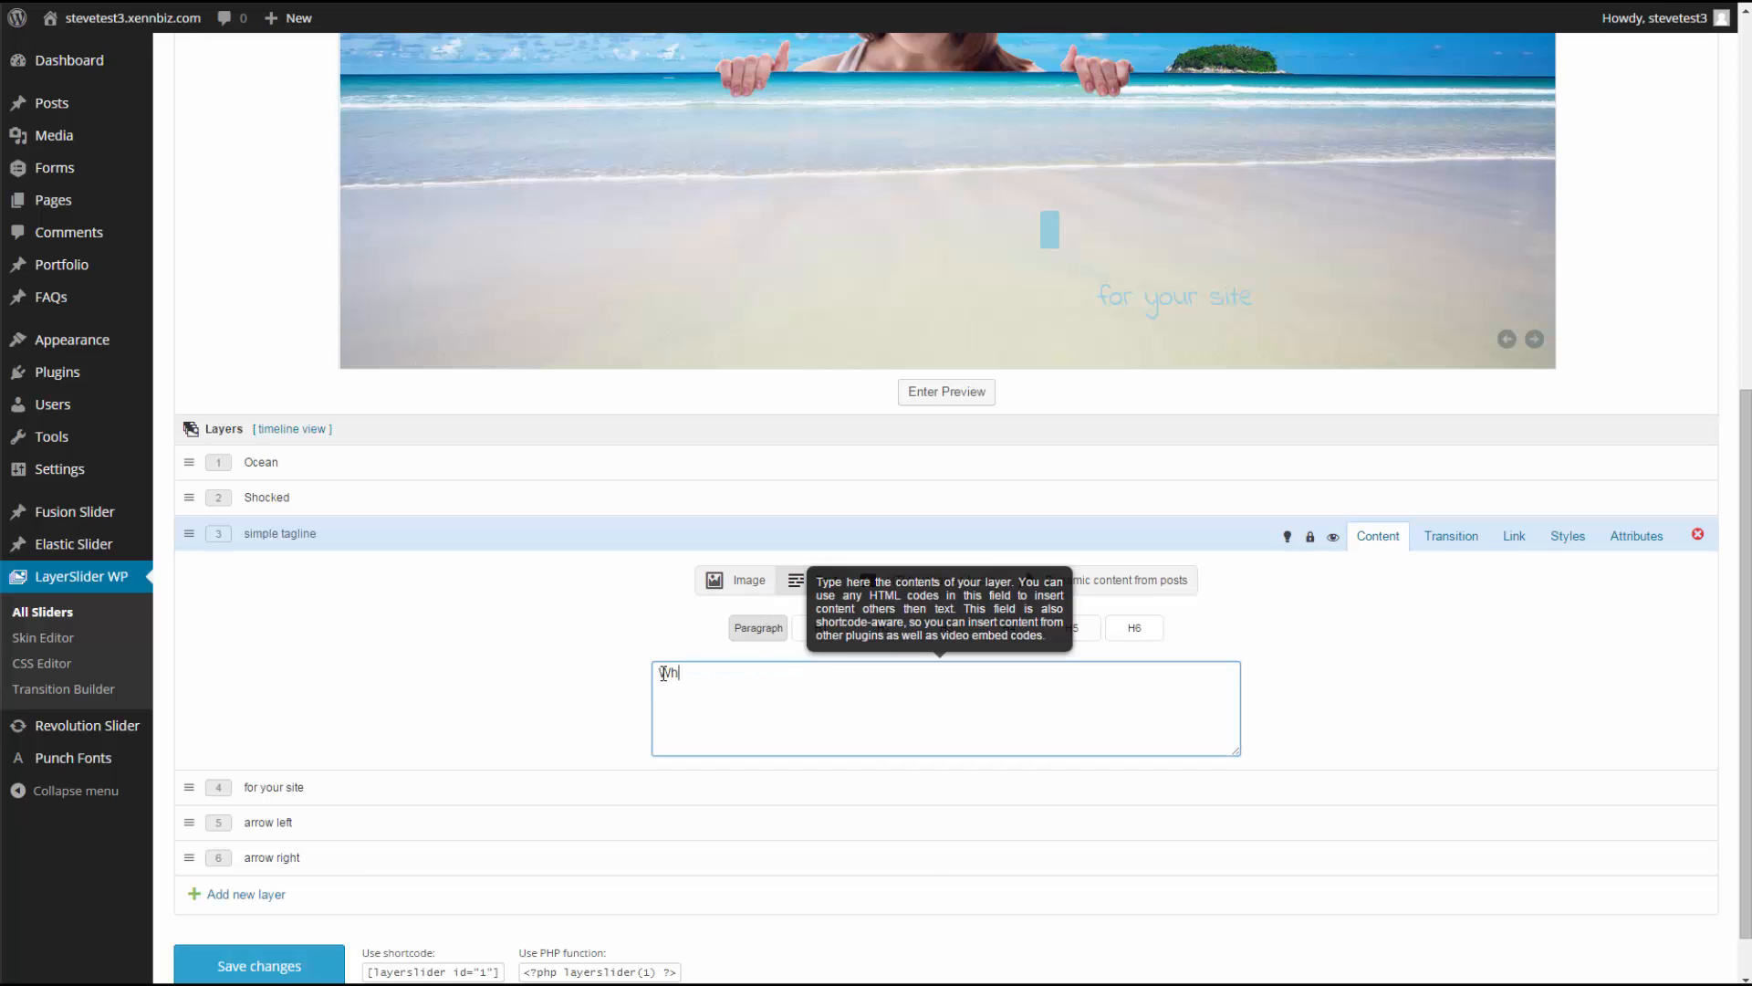
{"action": "type", "text": "y is she so excited?"}
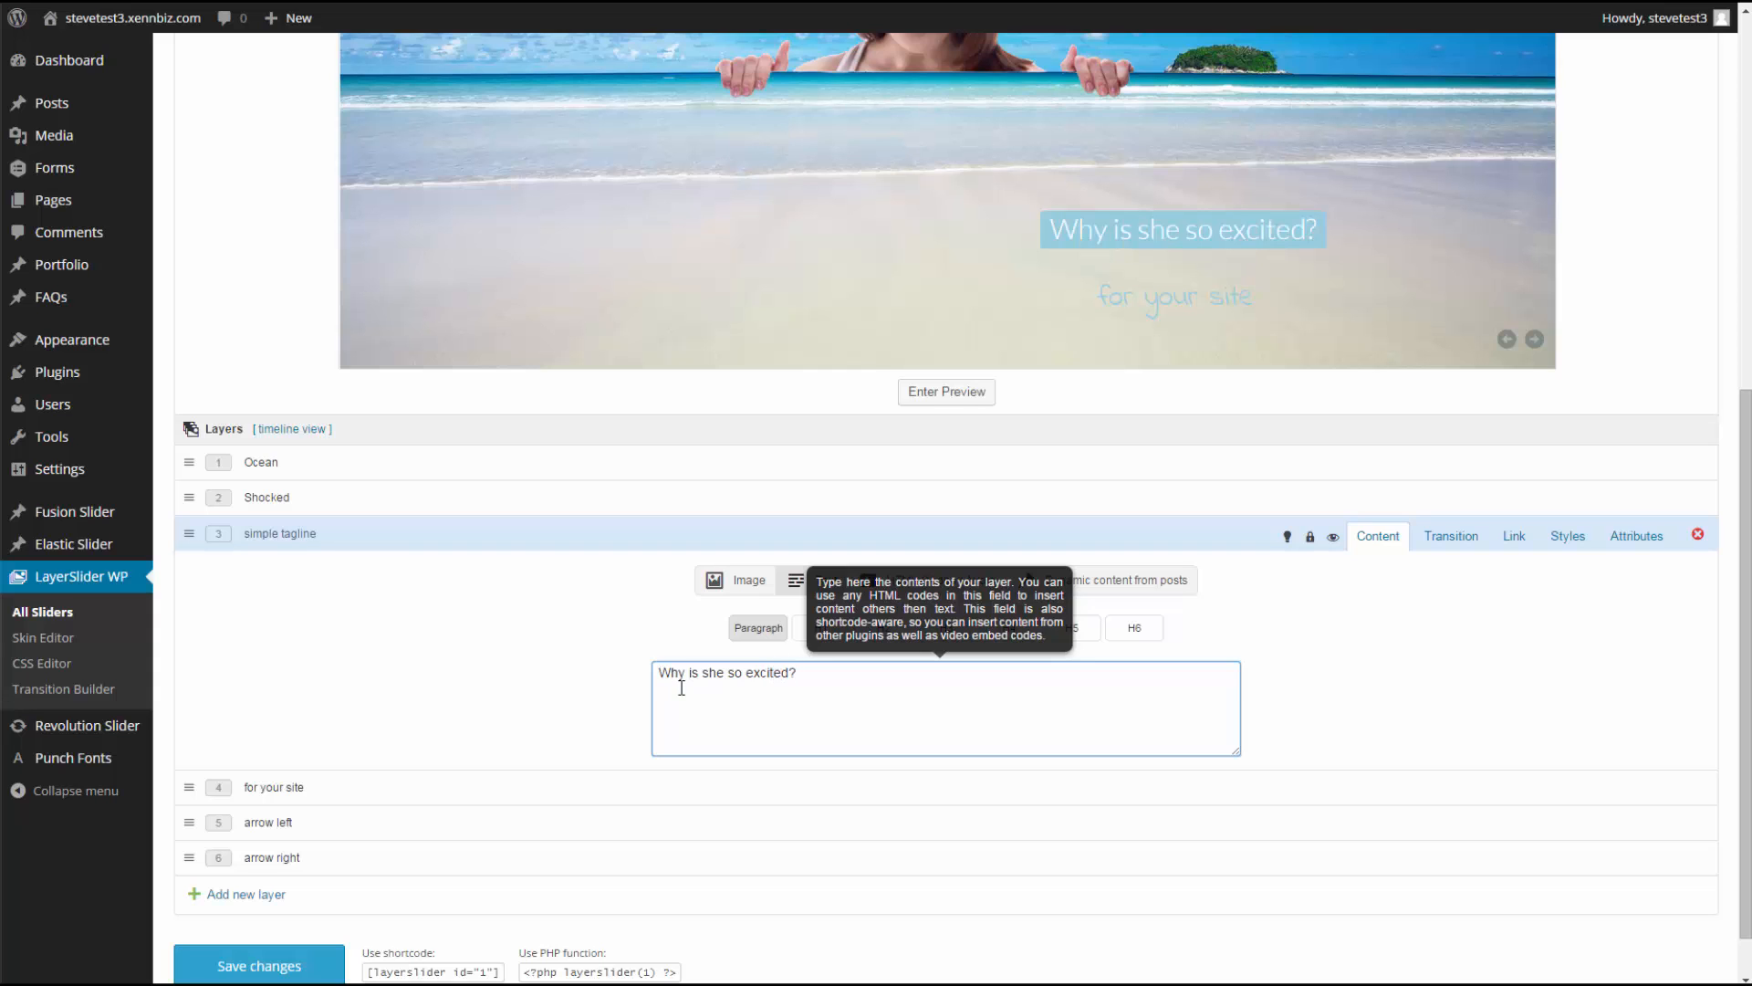
- Rename the simple tagline layer as "Why is she so excited?", copying the name from its content text
{"action": "left_click", "coordinate": [688, 674]}
{"action": "left_click_drag", "start_coordinate": [810, 674], "coordinate": [657, 674]}
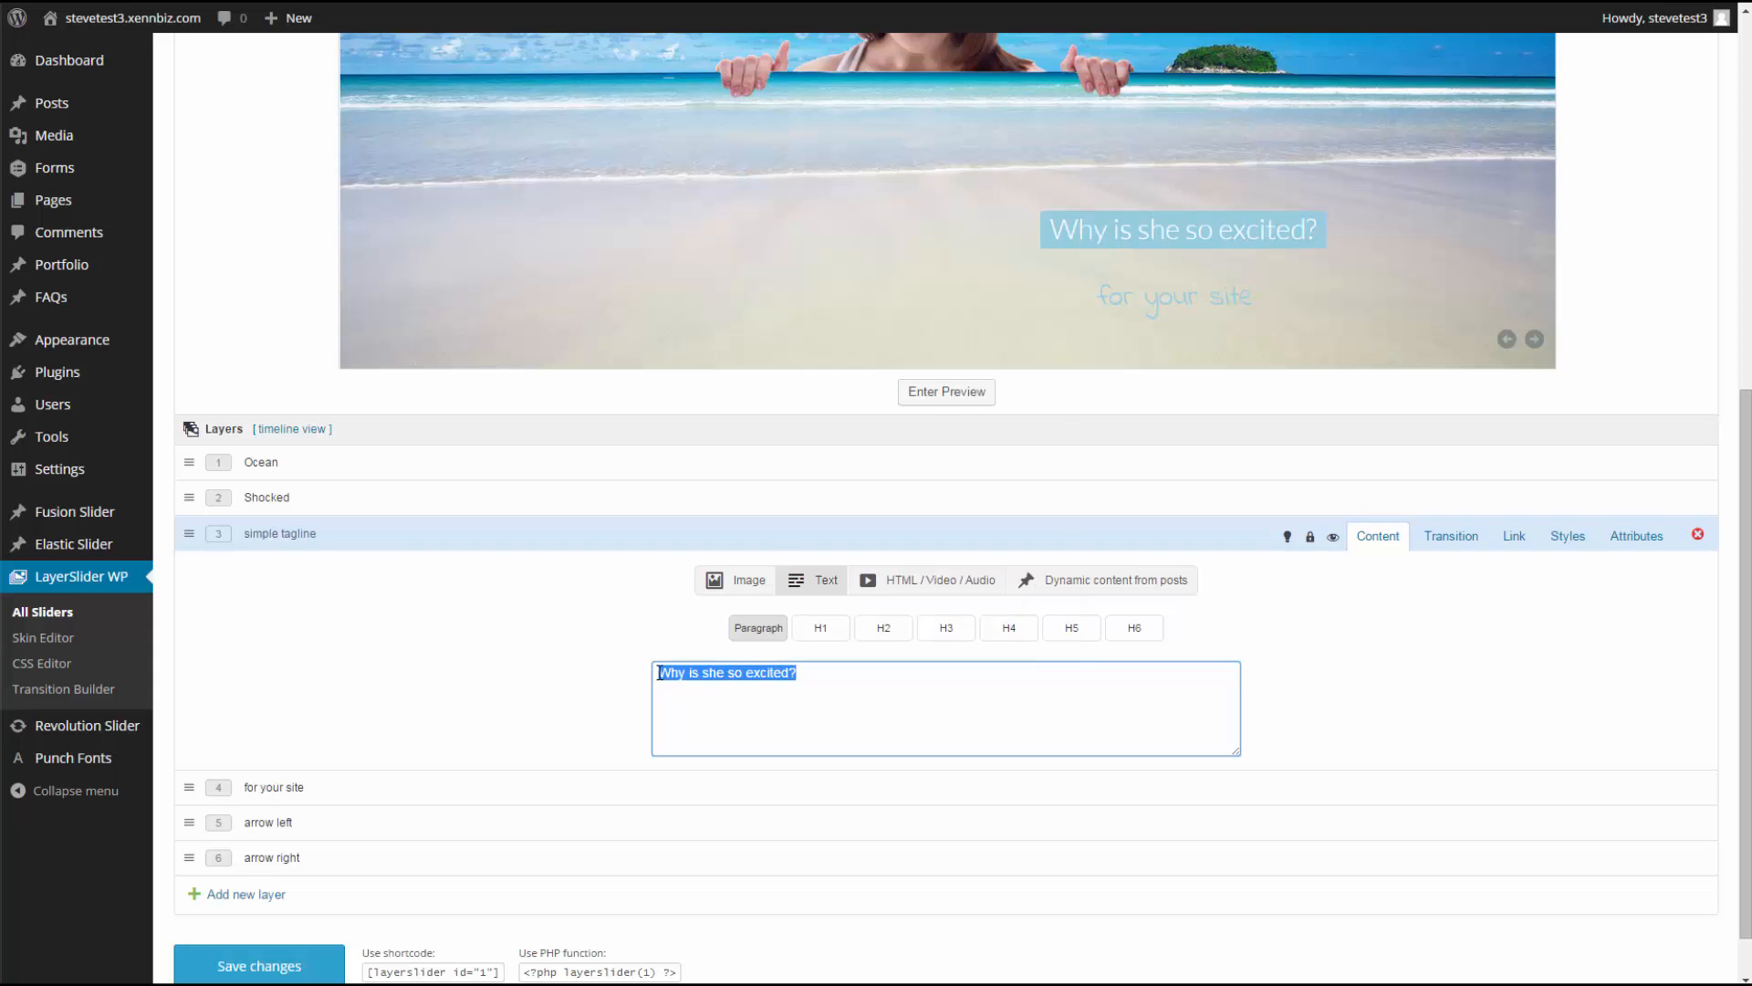
{"action": "right_click", "coordinate": [707, 672]}
{"action": "left_click", "coordinate": [775, 420]}
{"action": "left_click", "coordinate": [343, 533]}
{"action": "left_click_drag", "start_coordinate": [341, 536], "coordinate": [226, 541]}
{"action": "right_click", "coordinate": [253, 535]}
{"action": "left_click", "coordinate": [306, 649]}
- Move the tagline to about 309 px top, 493 px left and remove its background color
{"action": "left_click_drag", "start_coordinate": [1194, 233], "coordinate": [962, 210]}
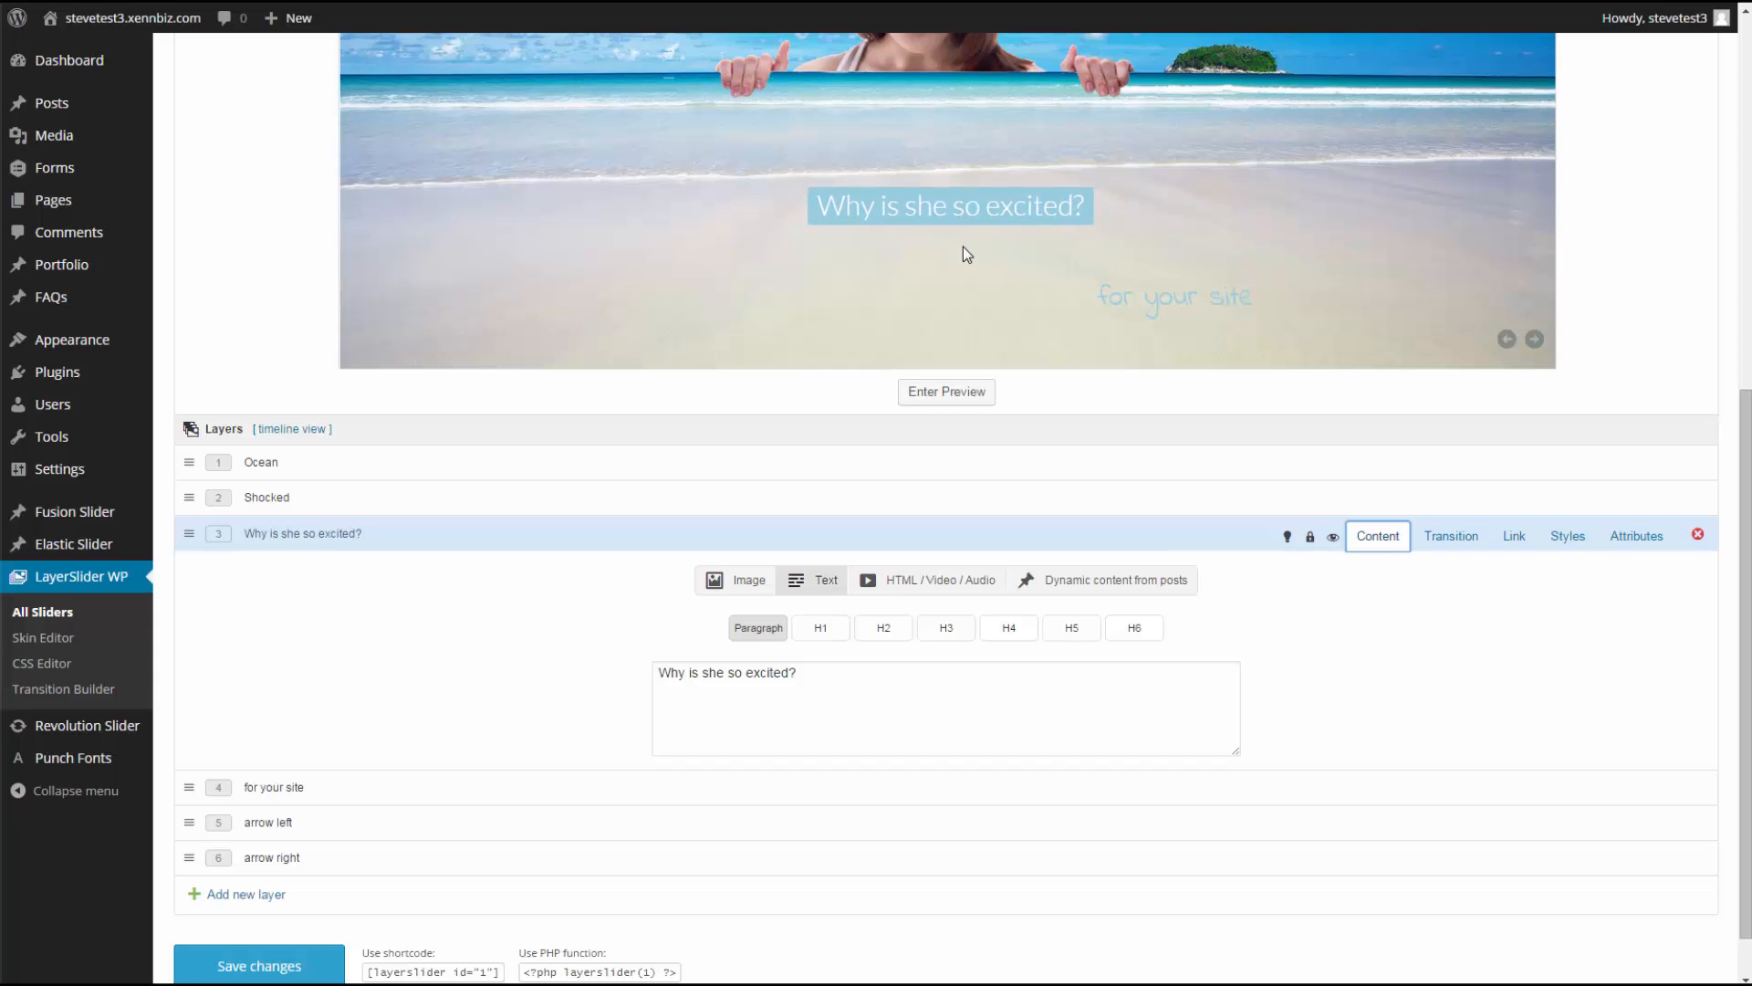
{"action": "left_click", "coordinate": [1568, 544]}
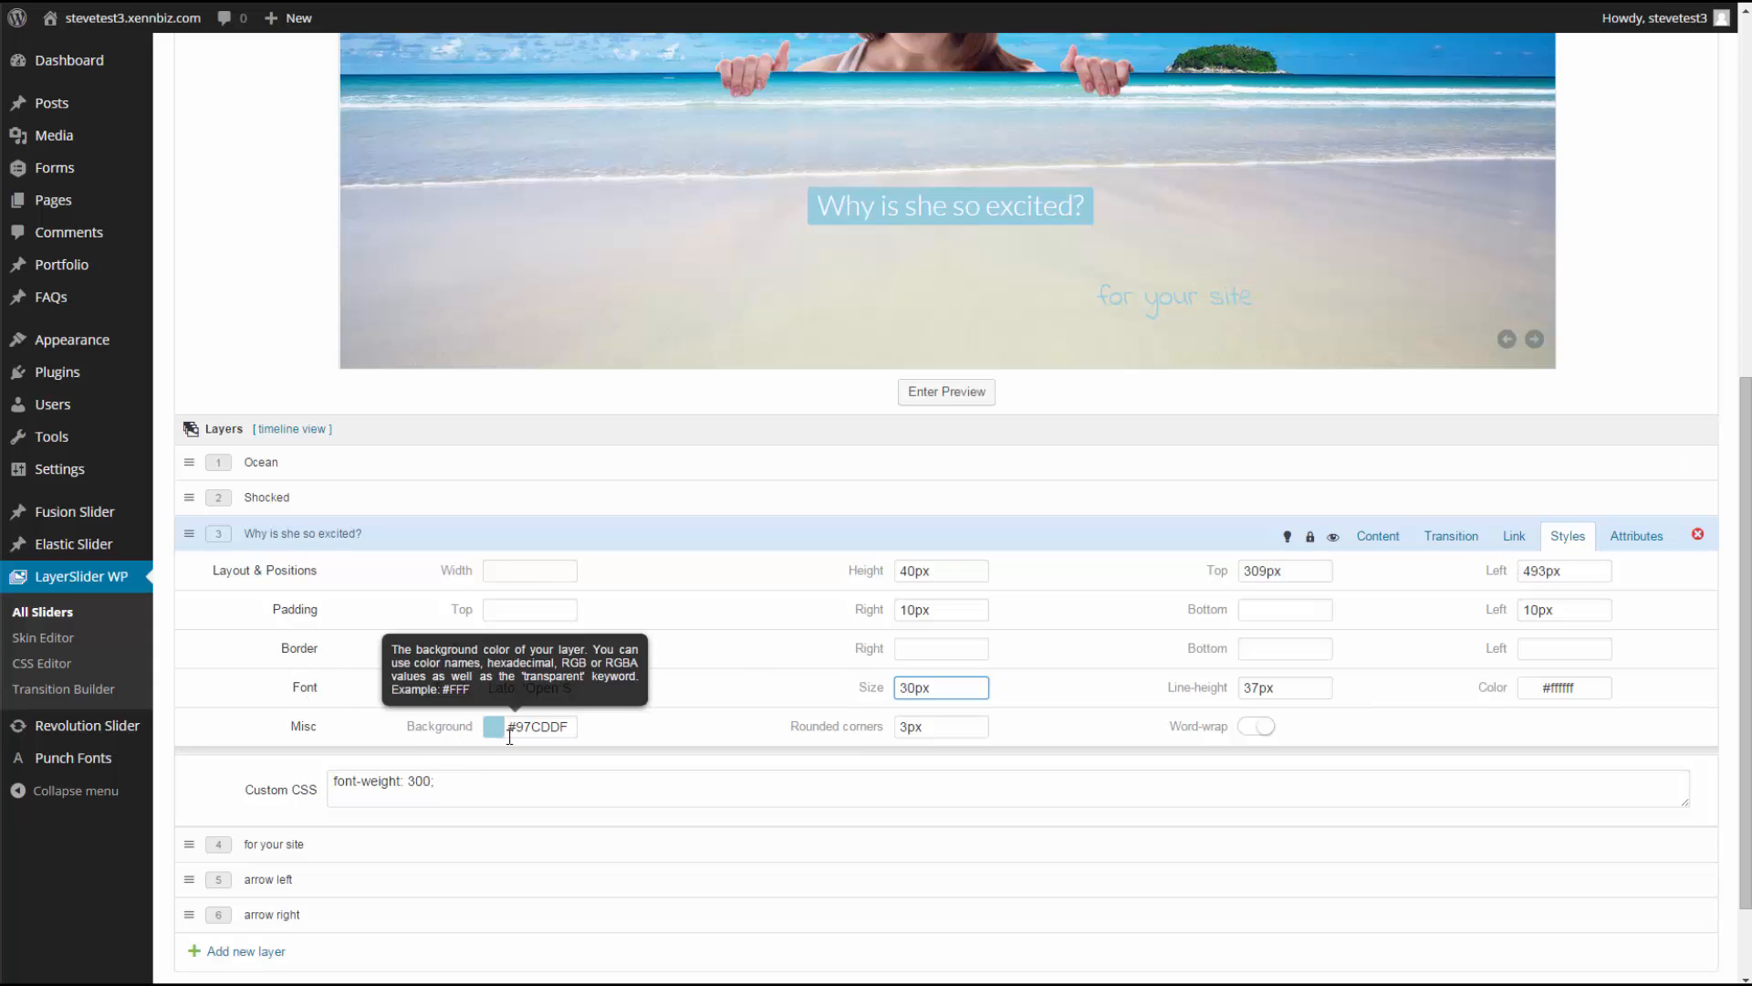
{"action": "left_click_drag", "start_coordinate": [509, 727], "coordinate": [570, 726]}
{"action": "key", "text": "BackSpace"}
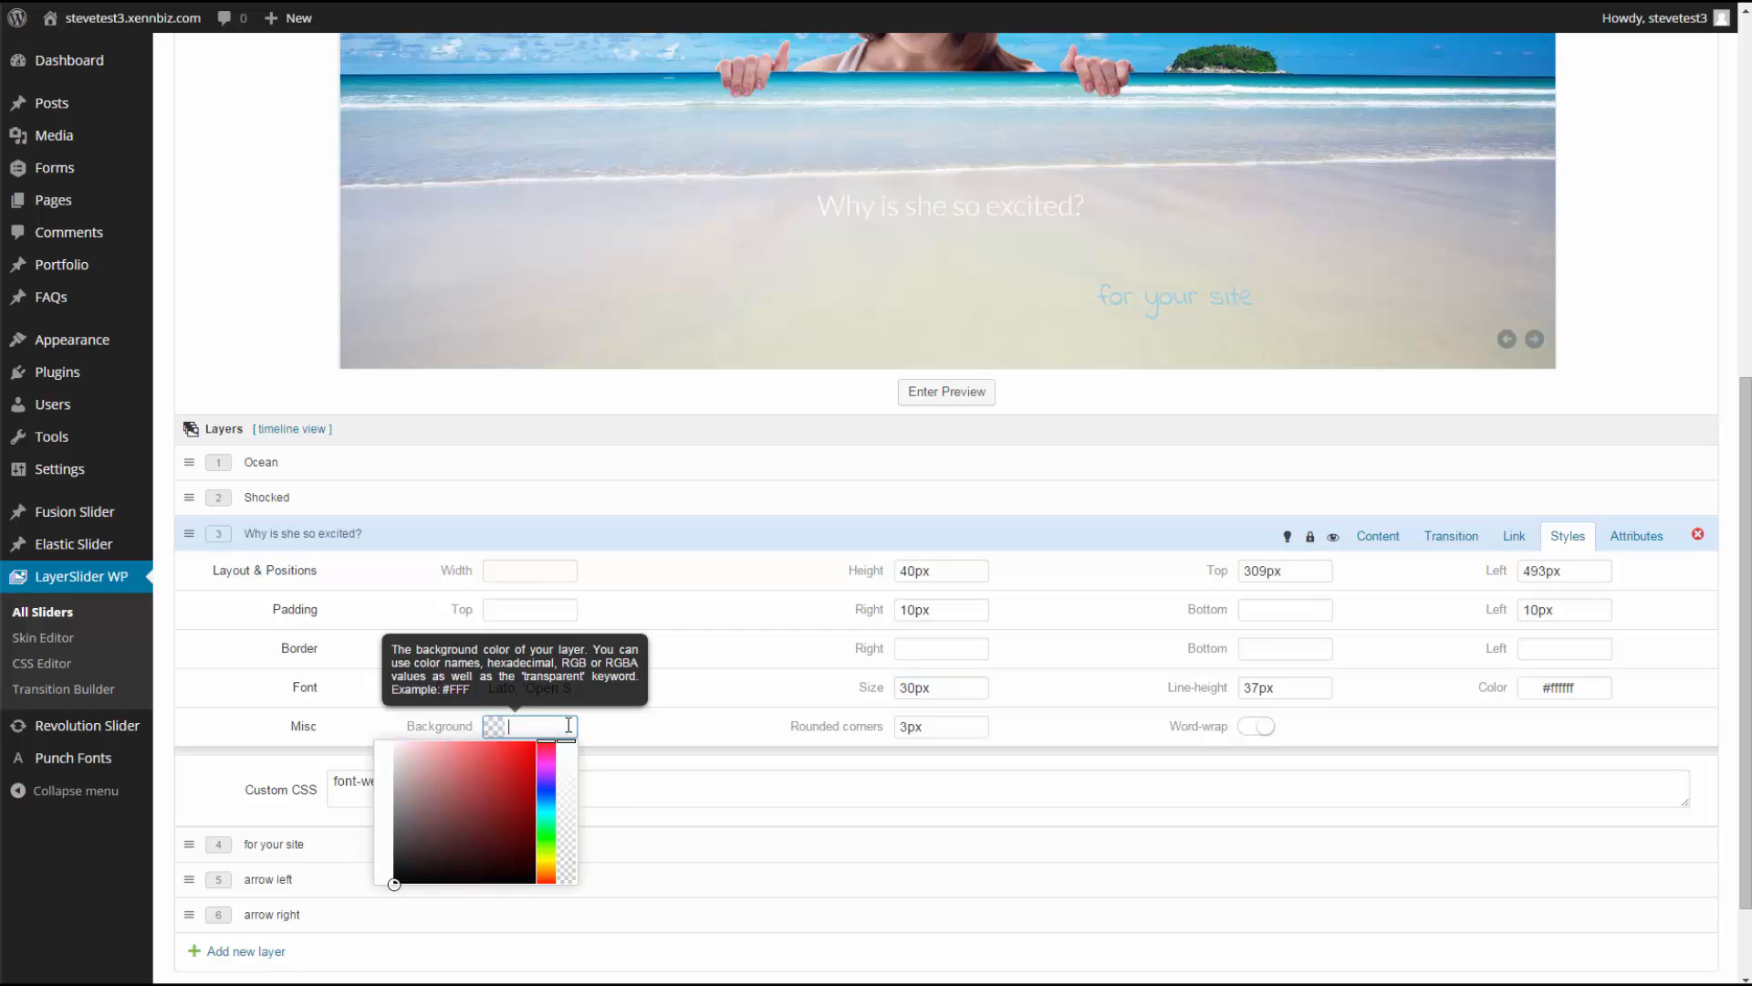
{"action": "left_click", "coordinate": [598, 723]}
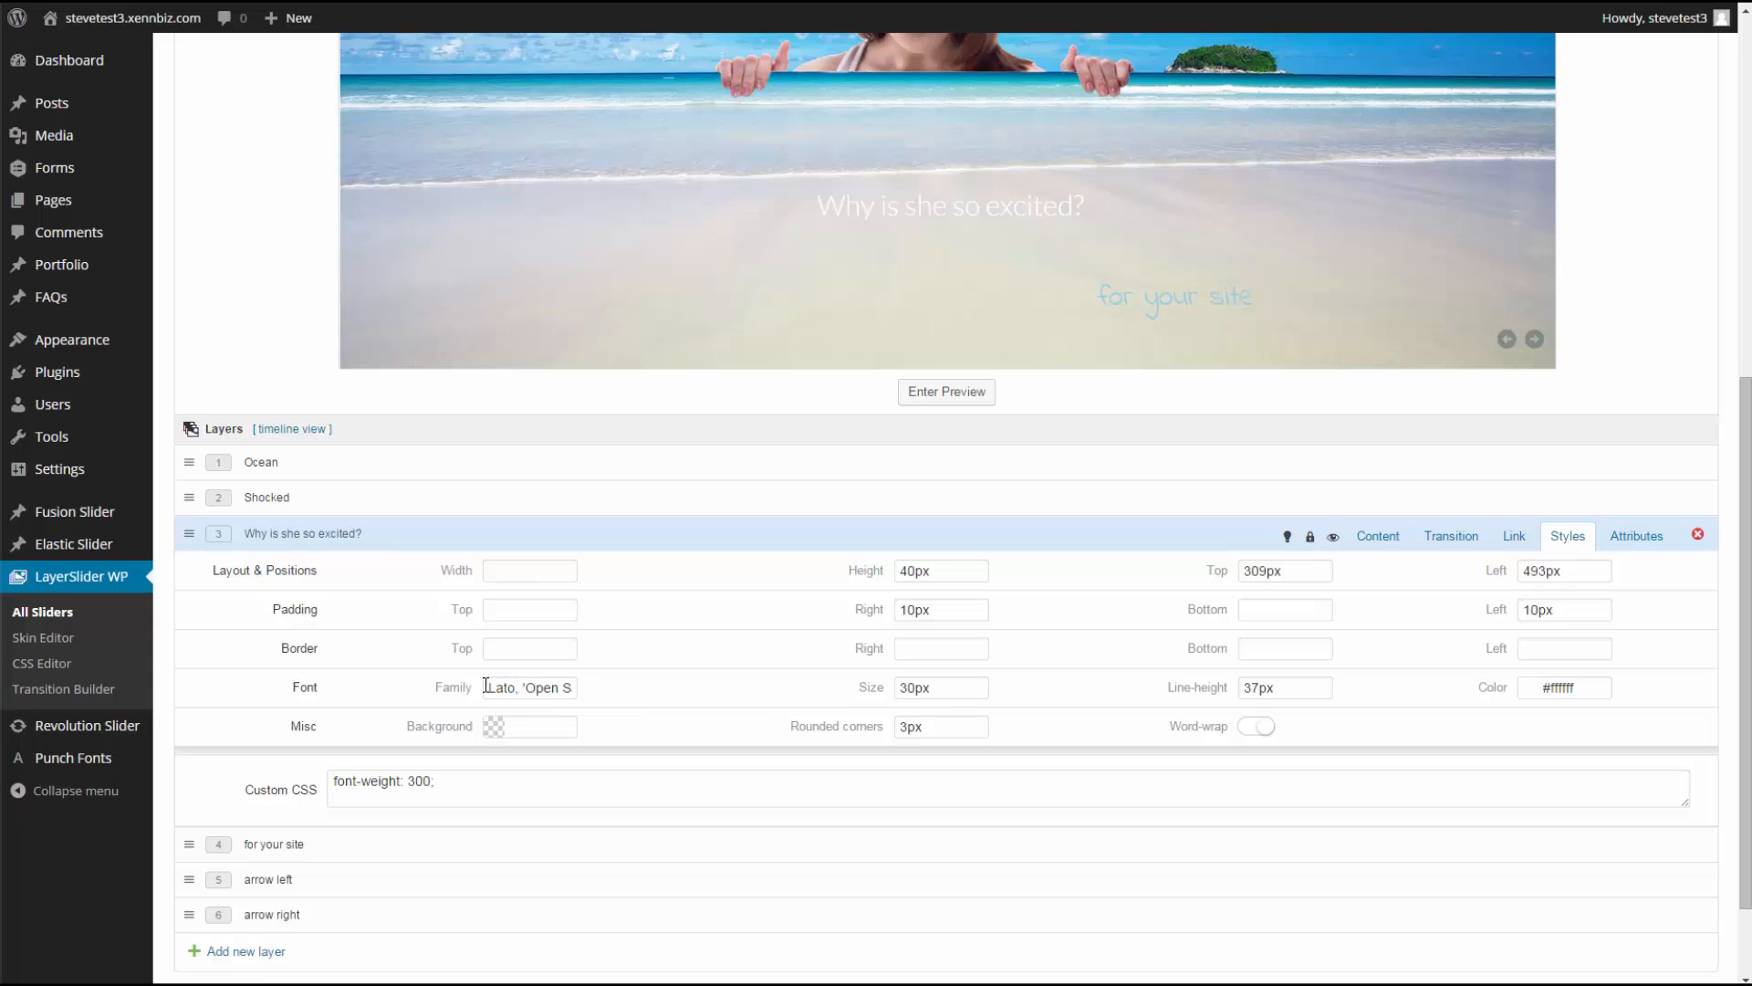
- Set the tagline's font family to Indie Flower and its font size to 60px
{"action": "left_click_drag", "start_coordinate": [489, 687], "coordinate": [561, 691]}
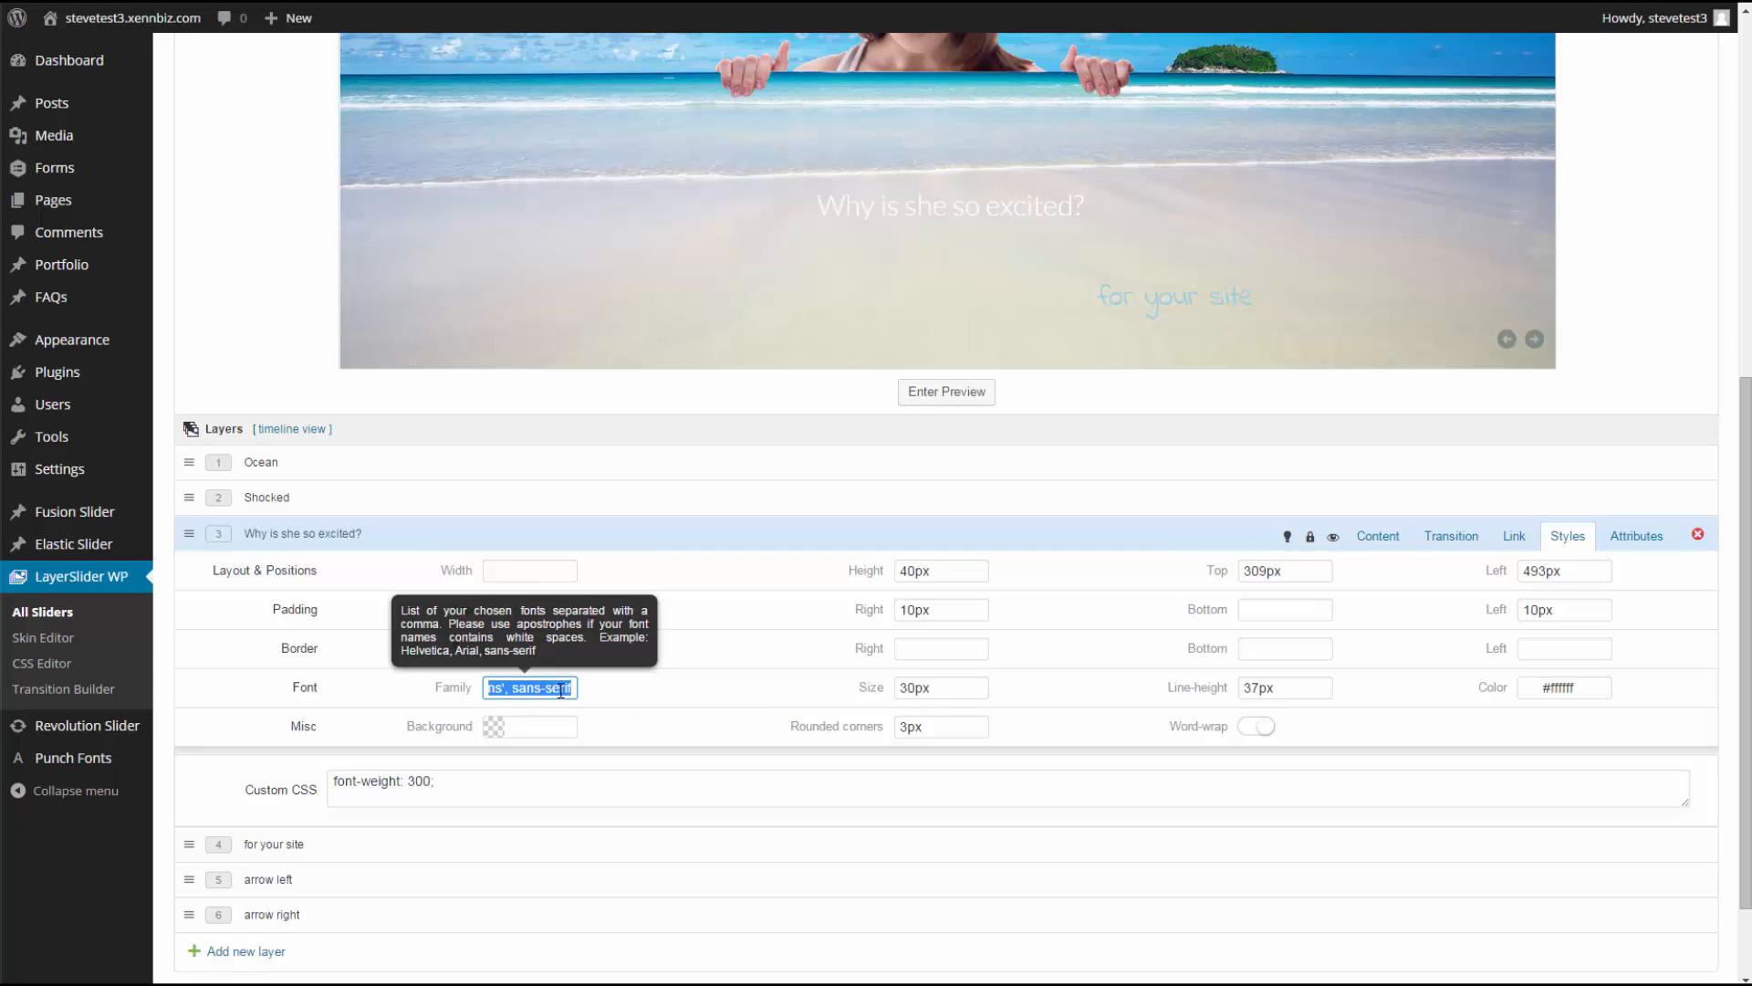
{"action": "type", "text": "Indie Flower"}
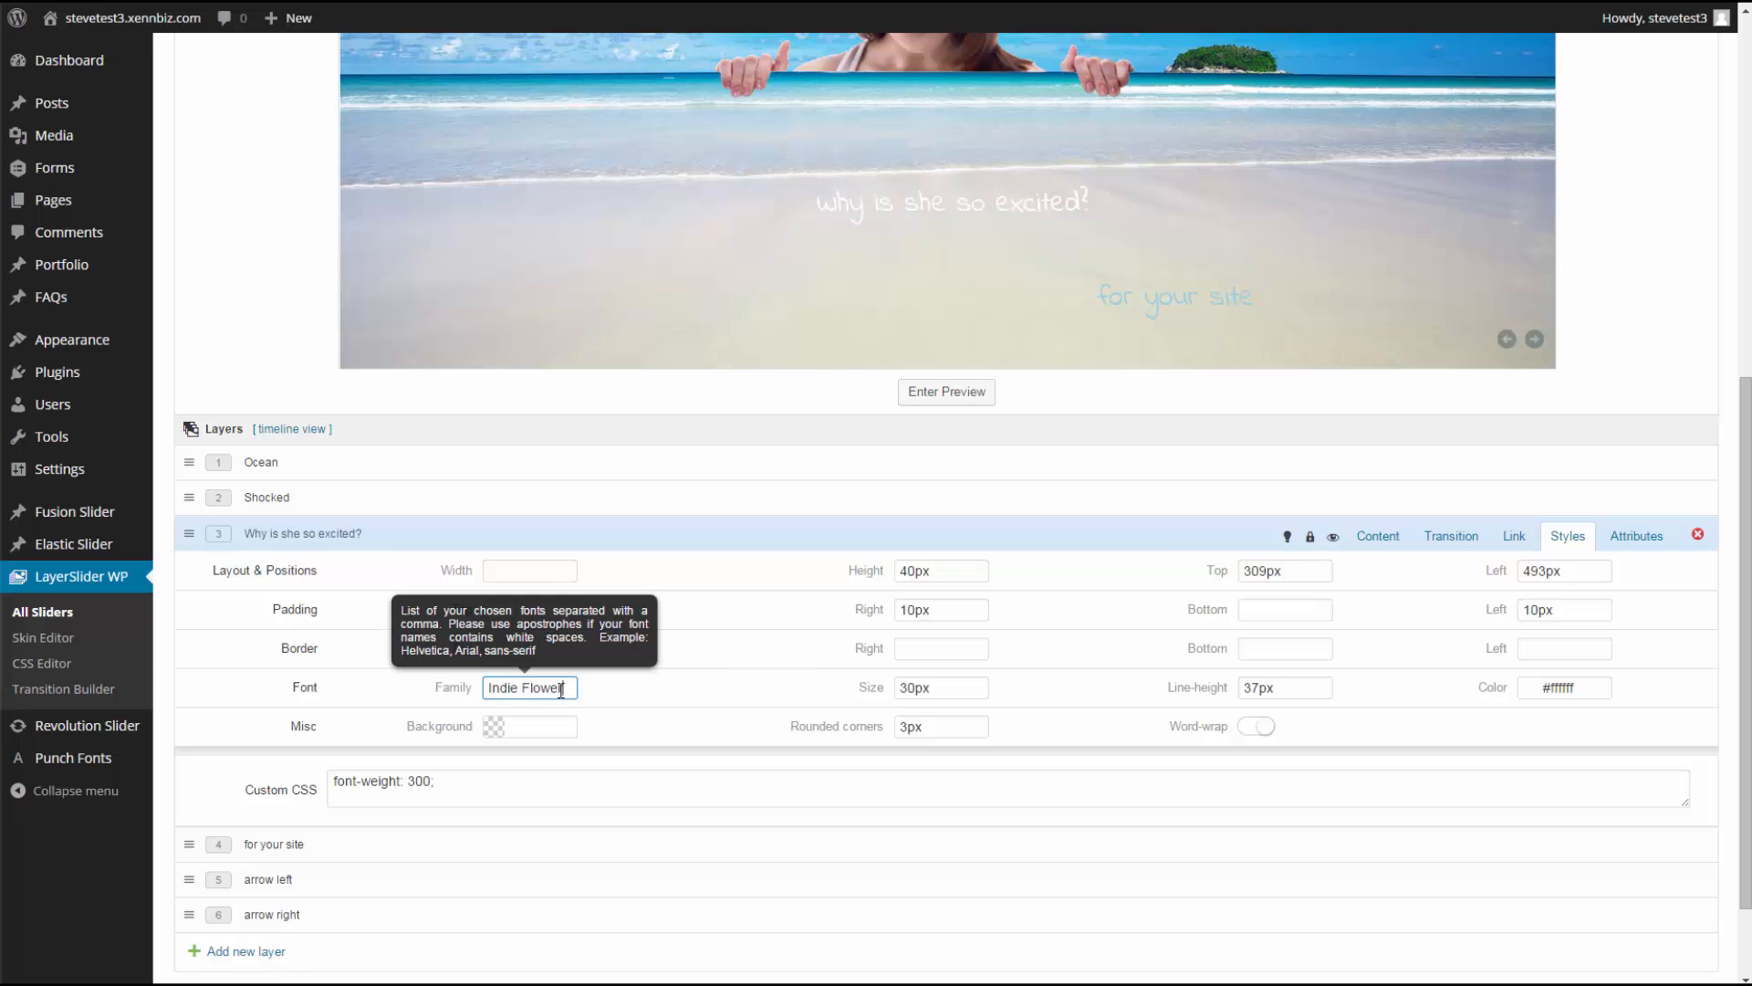
{"action": "left_click", "coordinate": [617, 697]}
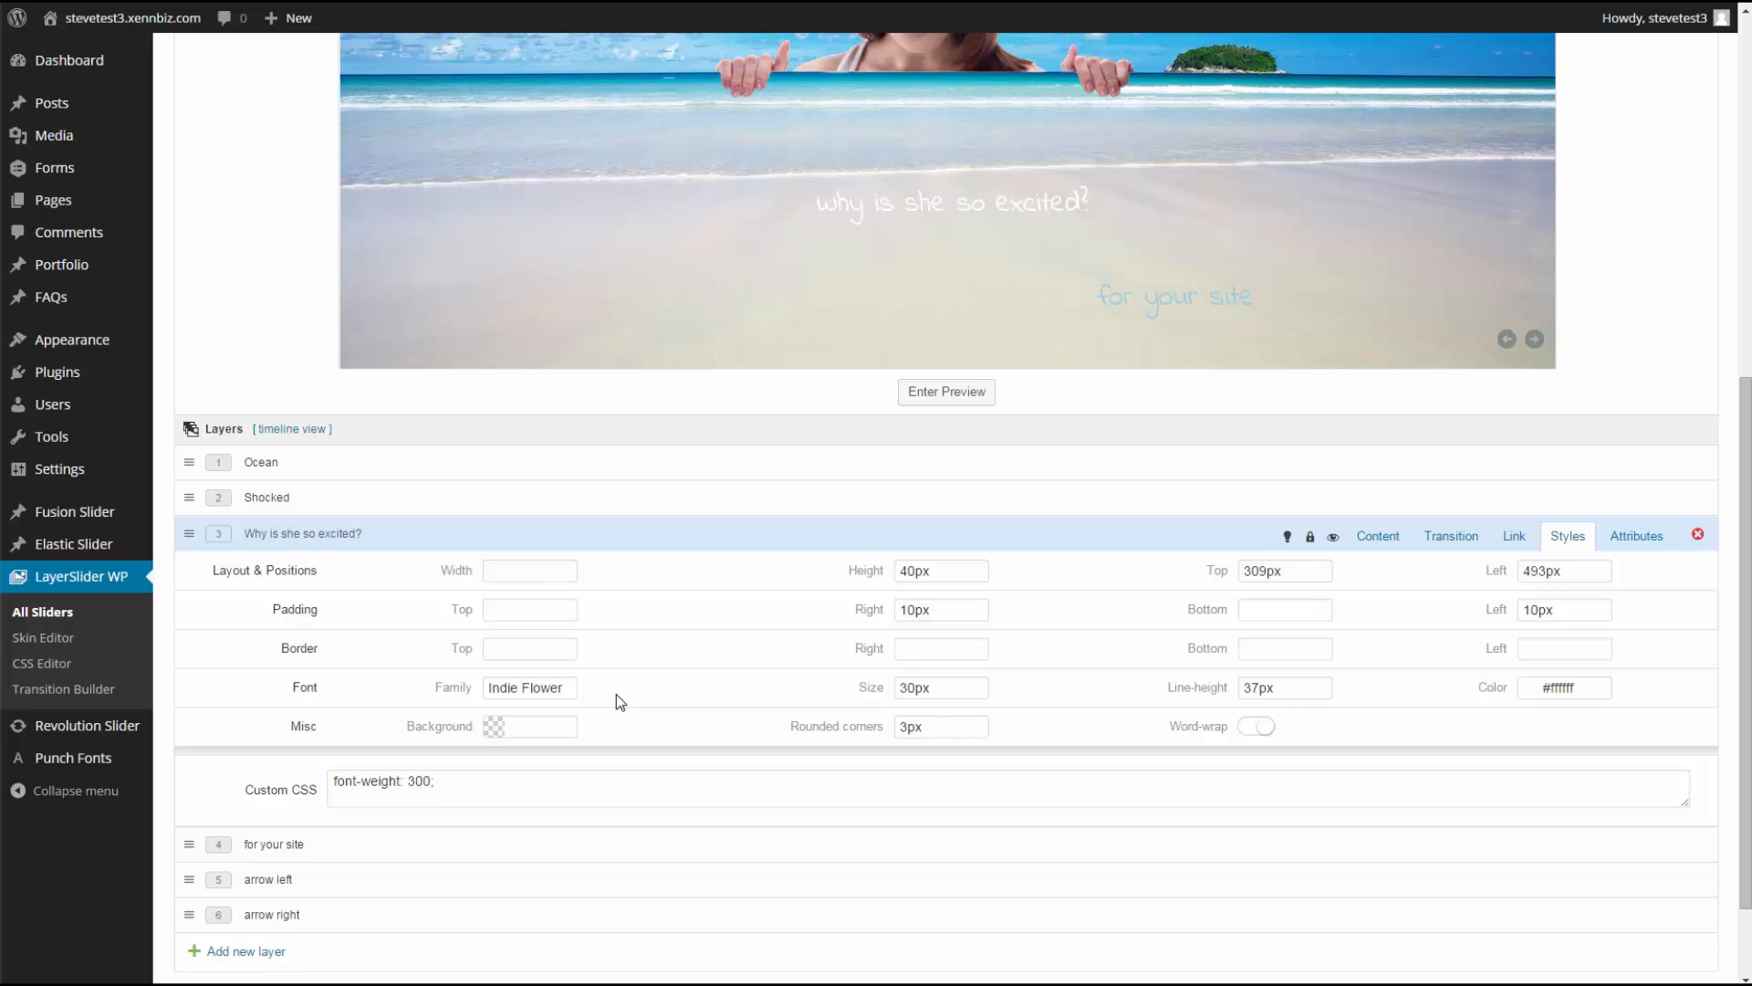
{"action": "left_click_drag", "start_coordinate": [916, 688], "coordinate": [884, 693]}
{"action": "type", "text": "50"}
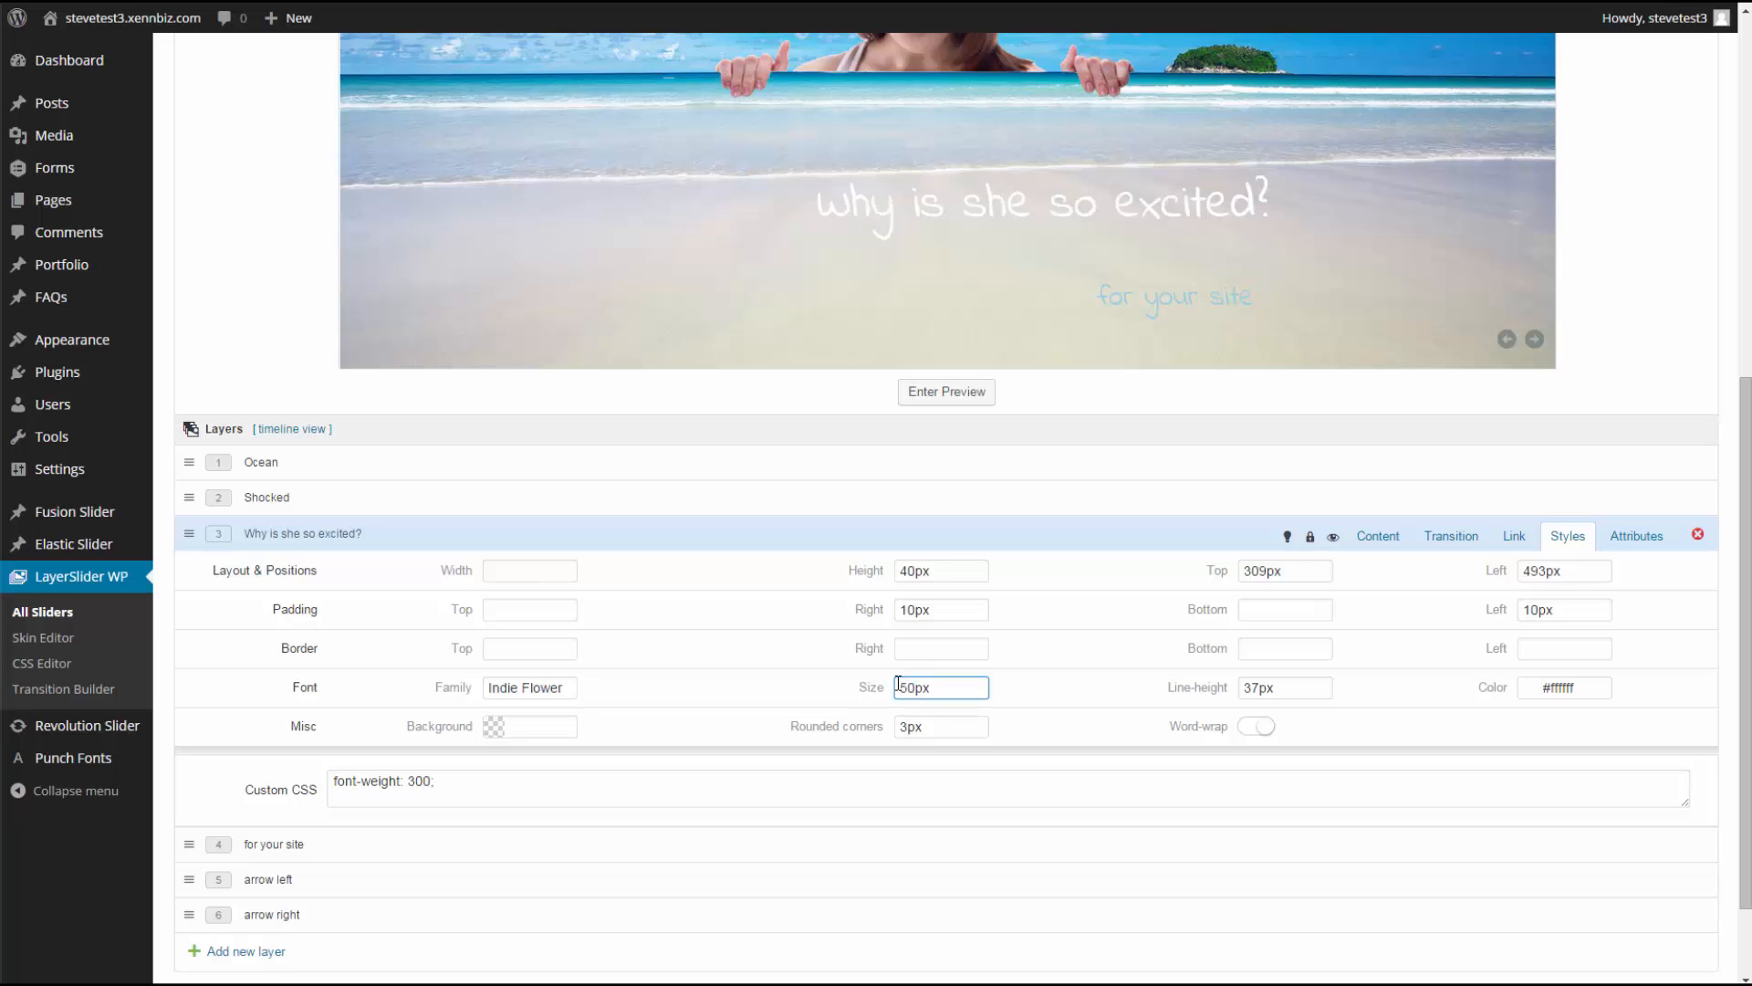
{"action": "left_click_drag", "start_coordinate": [915, 688], "coordinate": [881, 696]}
{"action": "type", "text": "60"}
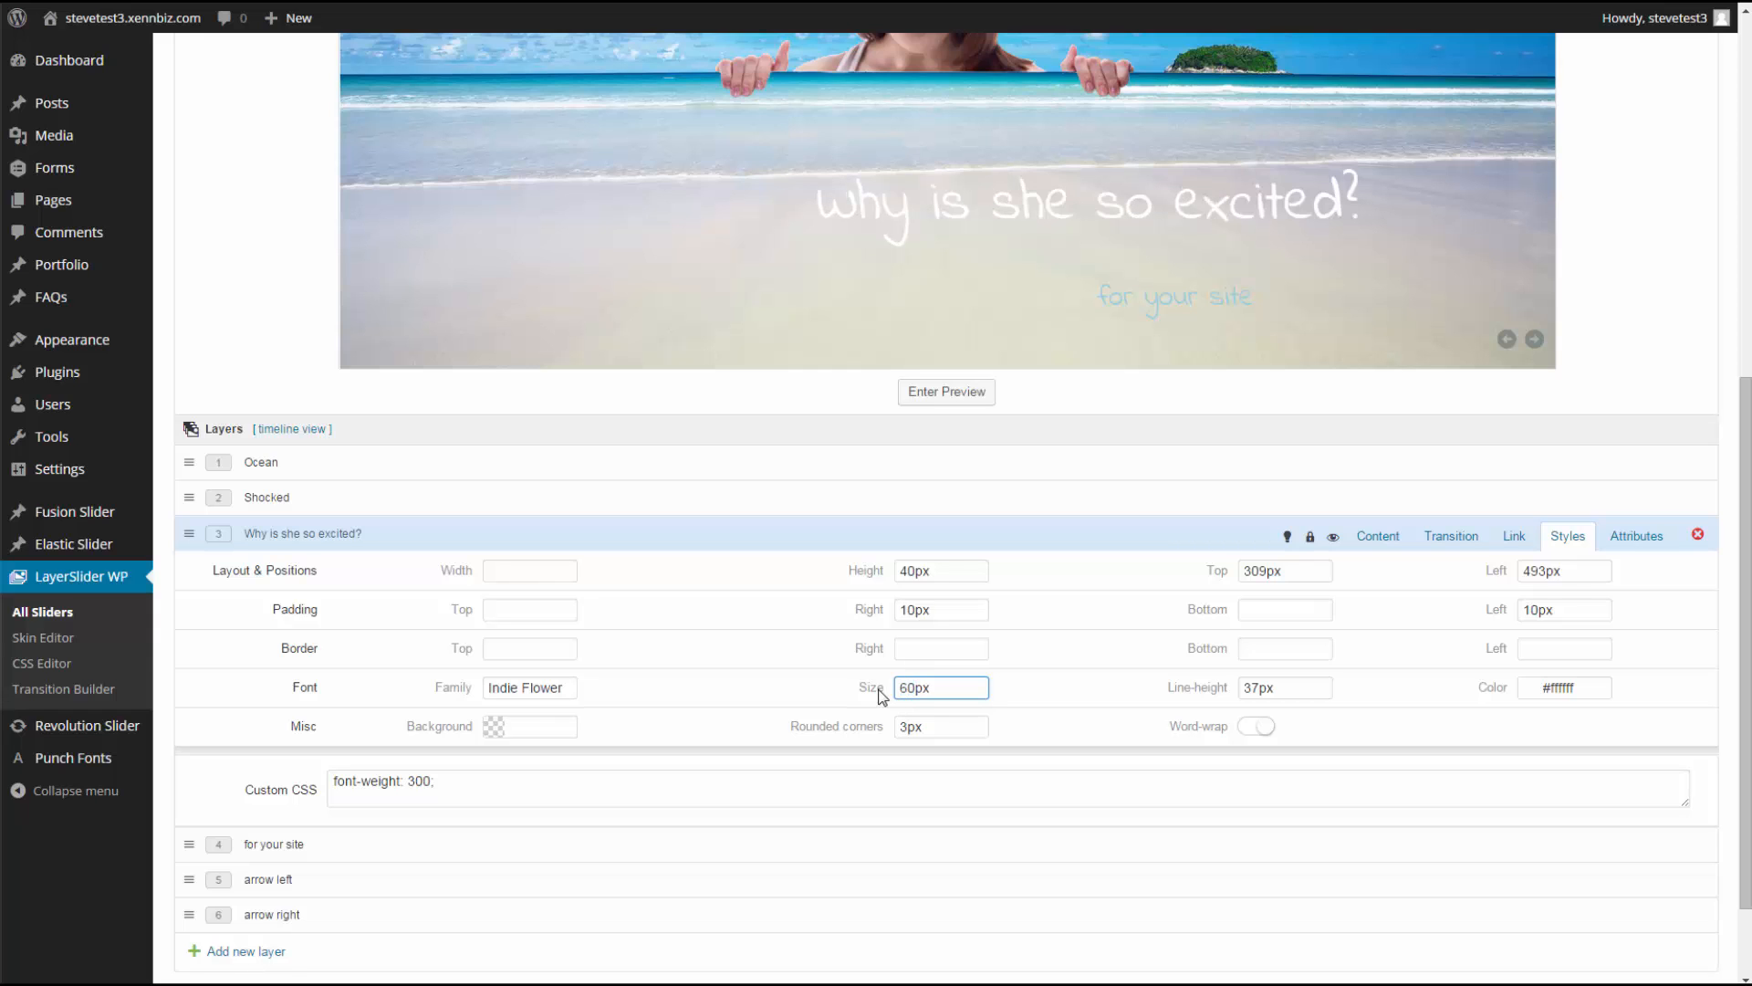
- Reposition the enlarged tagline below the girl at about 300 px top, 353 px left
{"action": "left_click_drag", "start_coordinate": [1056, 209], "coordinate": [927, 200]}
{"action": "scroll", "coordinate": [927, 201], "scroll_direction": "up", "scroll_amount": 2}
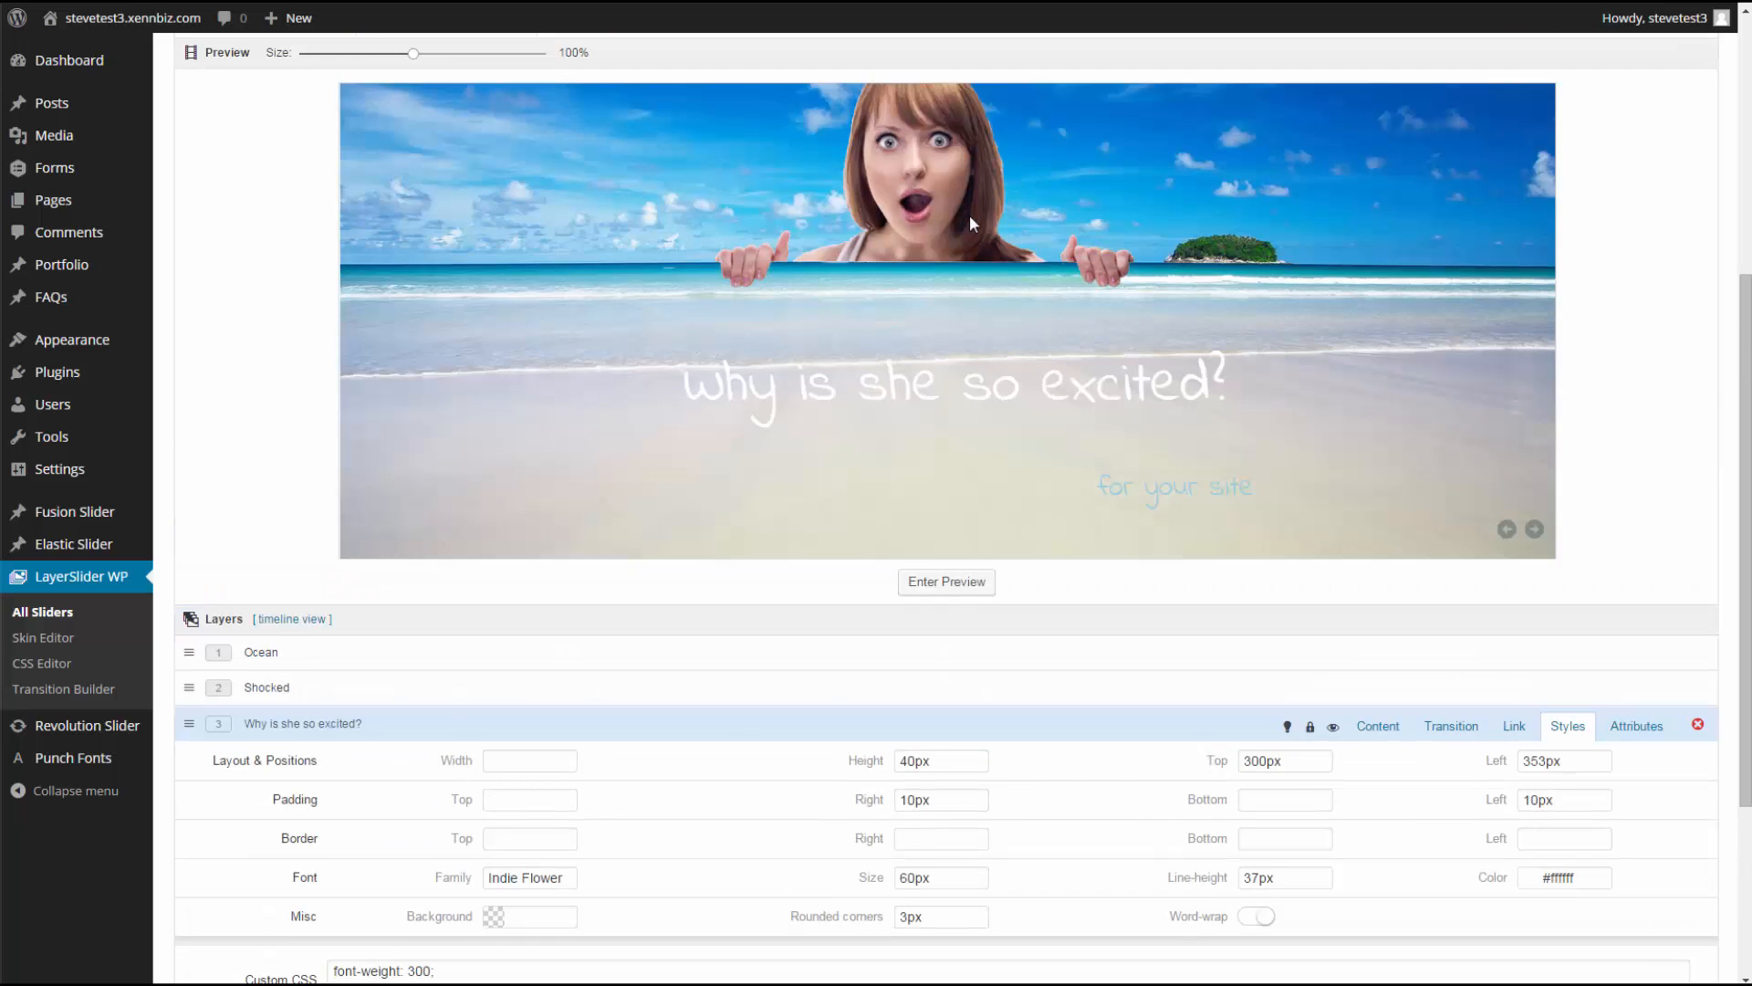
{"action": "scroll", "coordinate": [969, 215], "scroll_direction": "down", "scroll_amount": 2}
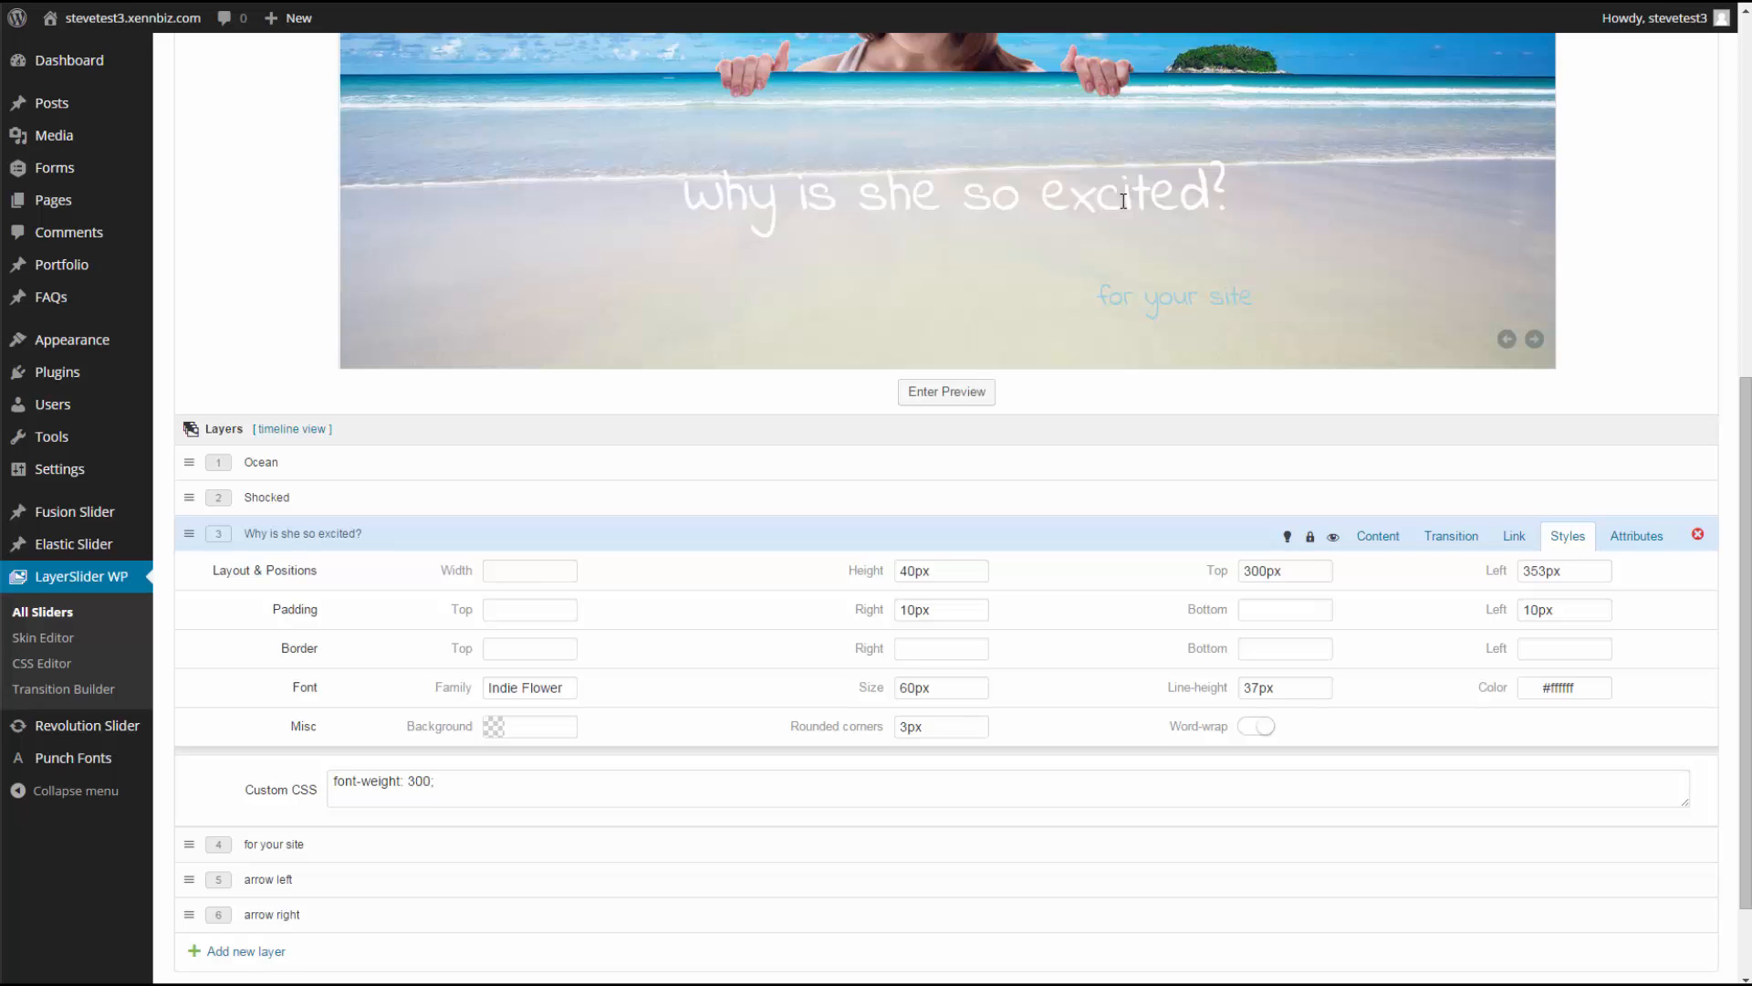
- Set the tagline's font color to the blue #3b4ccc
{"action": "left_click", "coordinate": [1538, 698]}
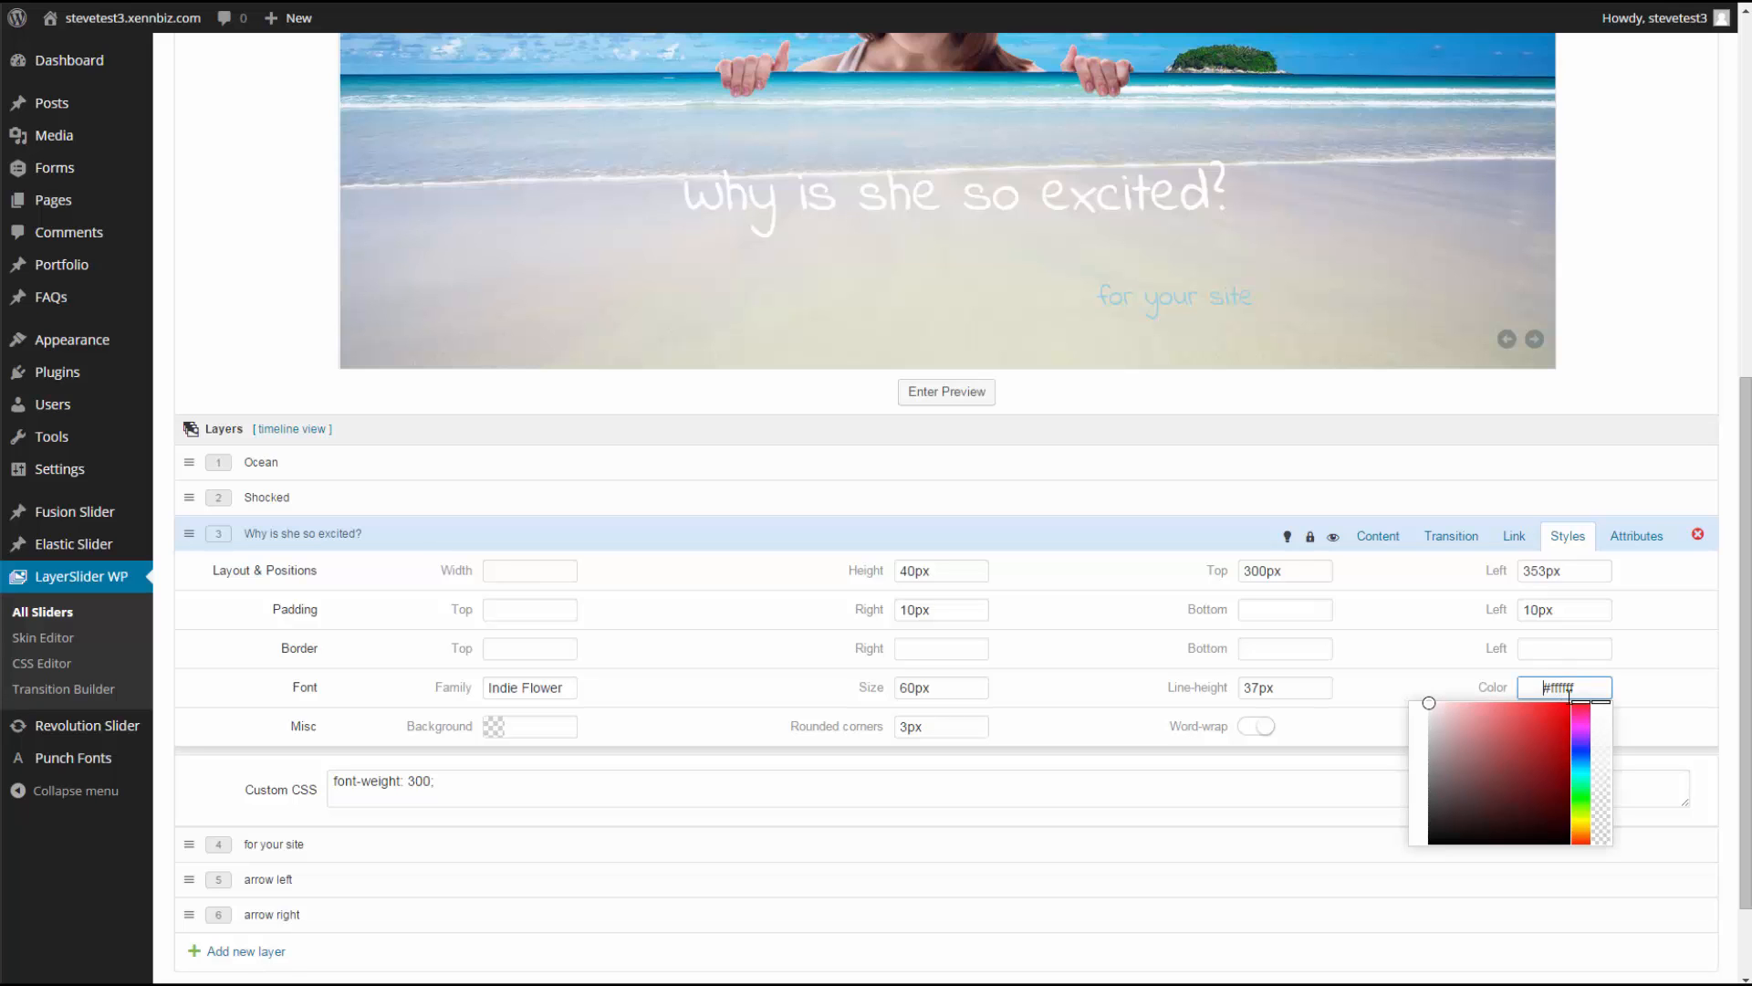
{"action": "left_click", "coordinate": [1582, 755]}
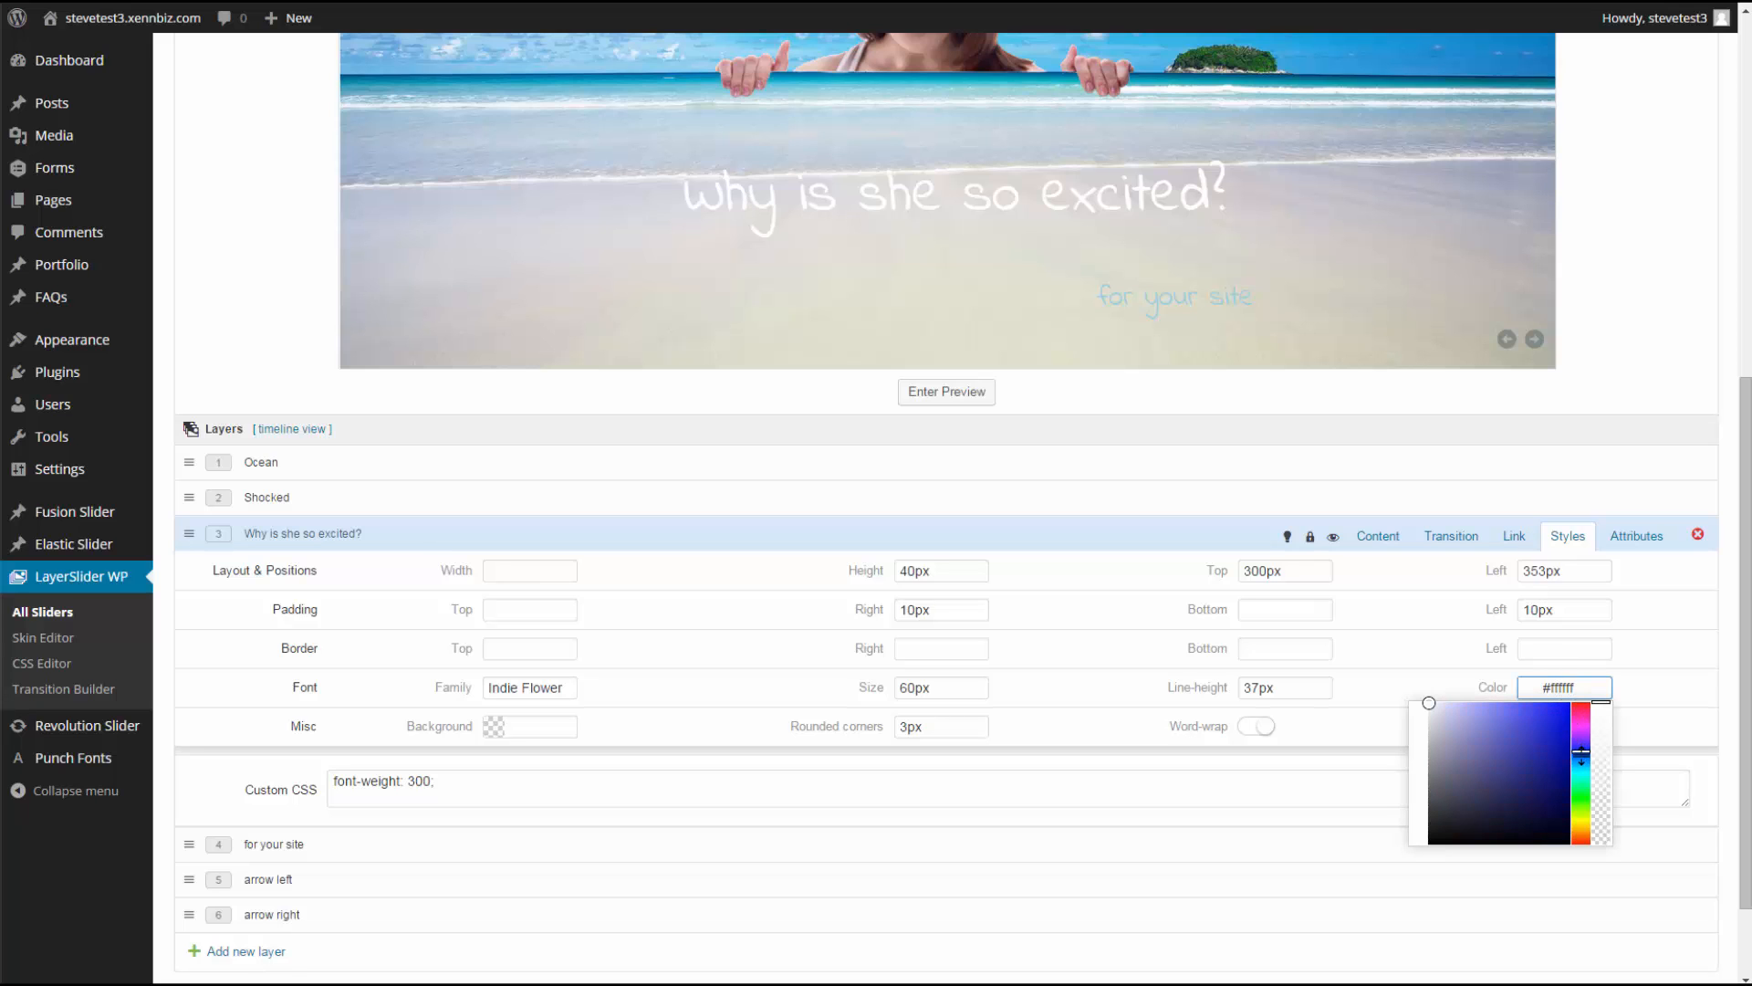
{"action": "left_click", "coordinate": [1531, 736]}
{"action": "left_click_drag", "start_coordinate": [1530, 736], "coordinate": [1524, 728]}
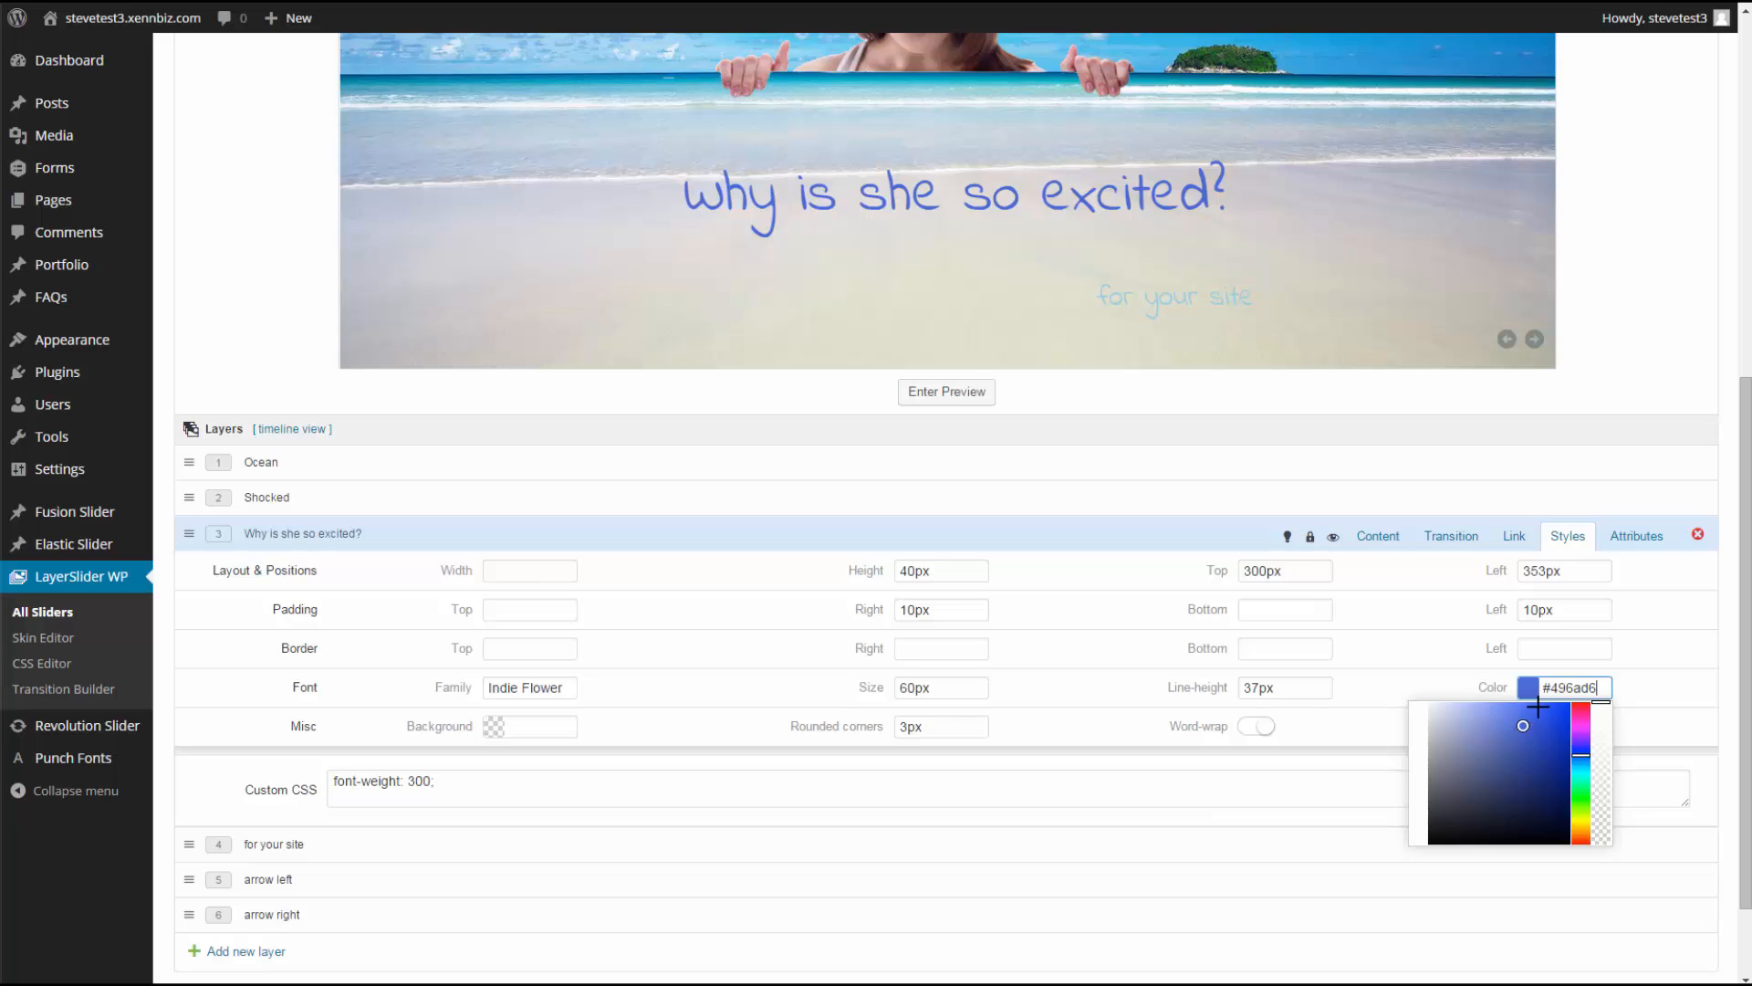
{"action": "mouse_move", "coordinate": [1524, 727]}
{"action": "left_mouse_down"}
{"action": "mouse_move", "coordinate": [1523, 752]}
{"action": "mouse_move", "coordinate": [1539, 749]}
{"action": "left_mouse_up"}
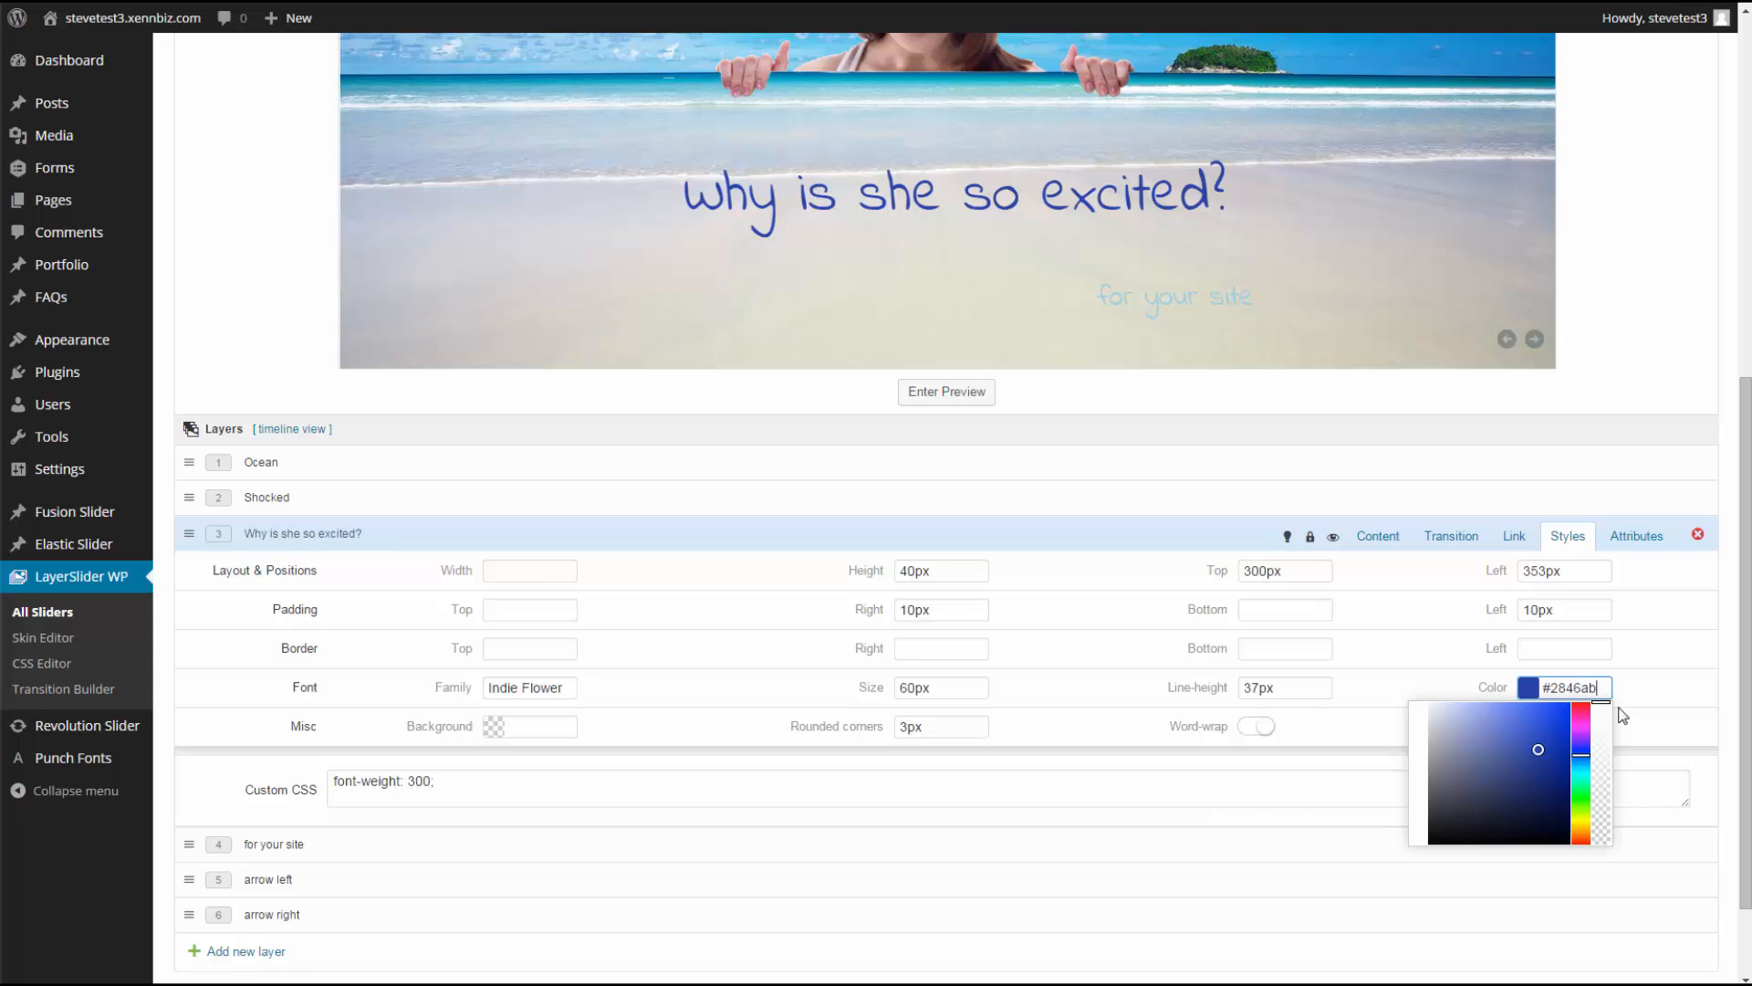
{"action": "left_click_drag", "start_coordinate": [1602, 691], "coordinate": [1544, 692]}
{"action": "type", "text": "3b4ccc"}
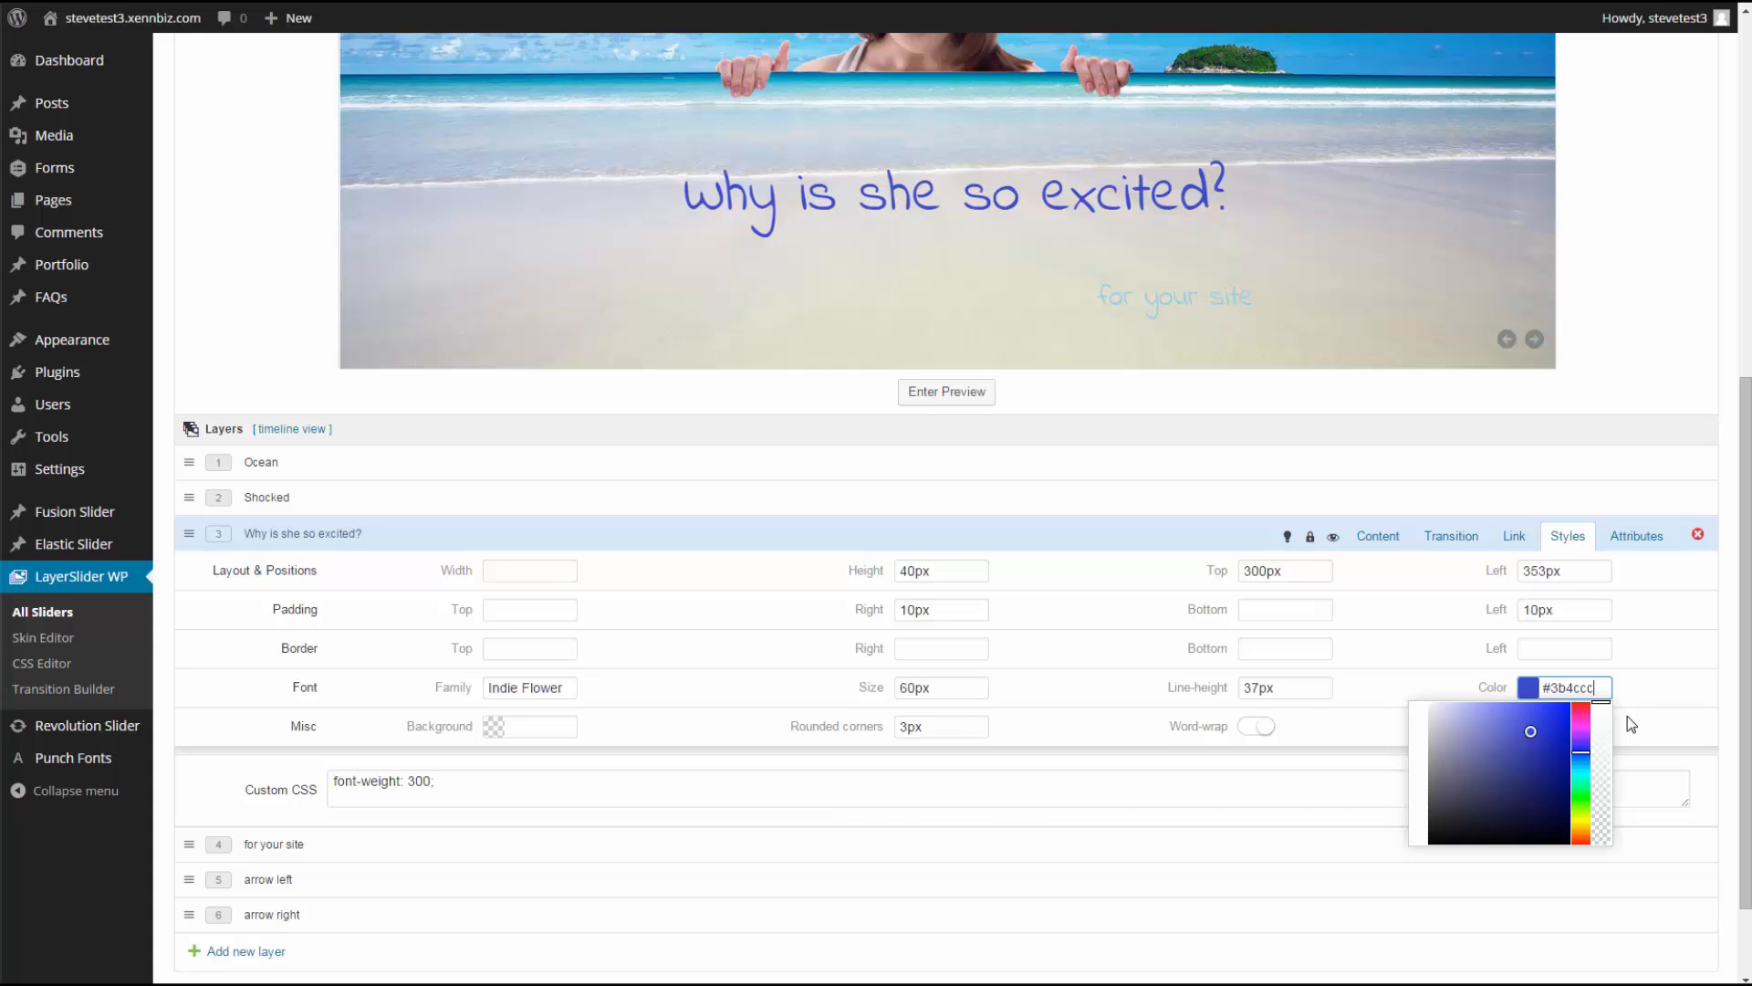
- Delete the "for your site" layer from the slide
{"action": "left_click", "coordinate": [1171, 296]}
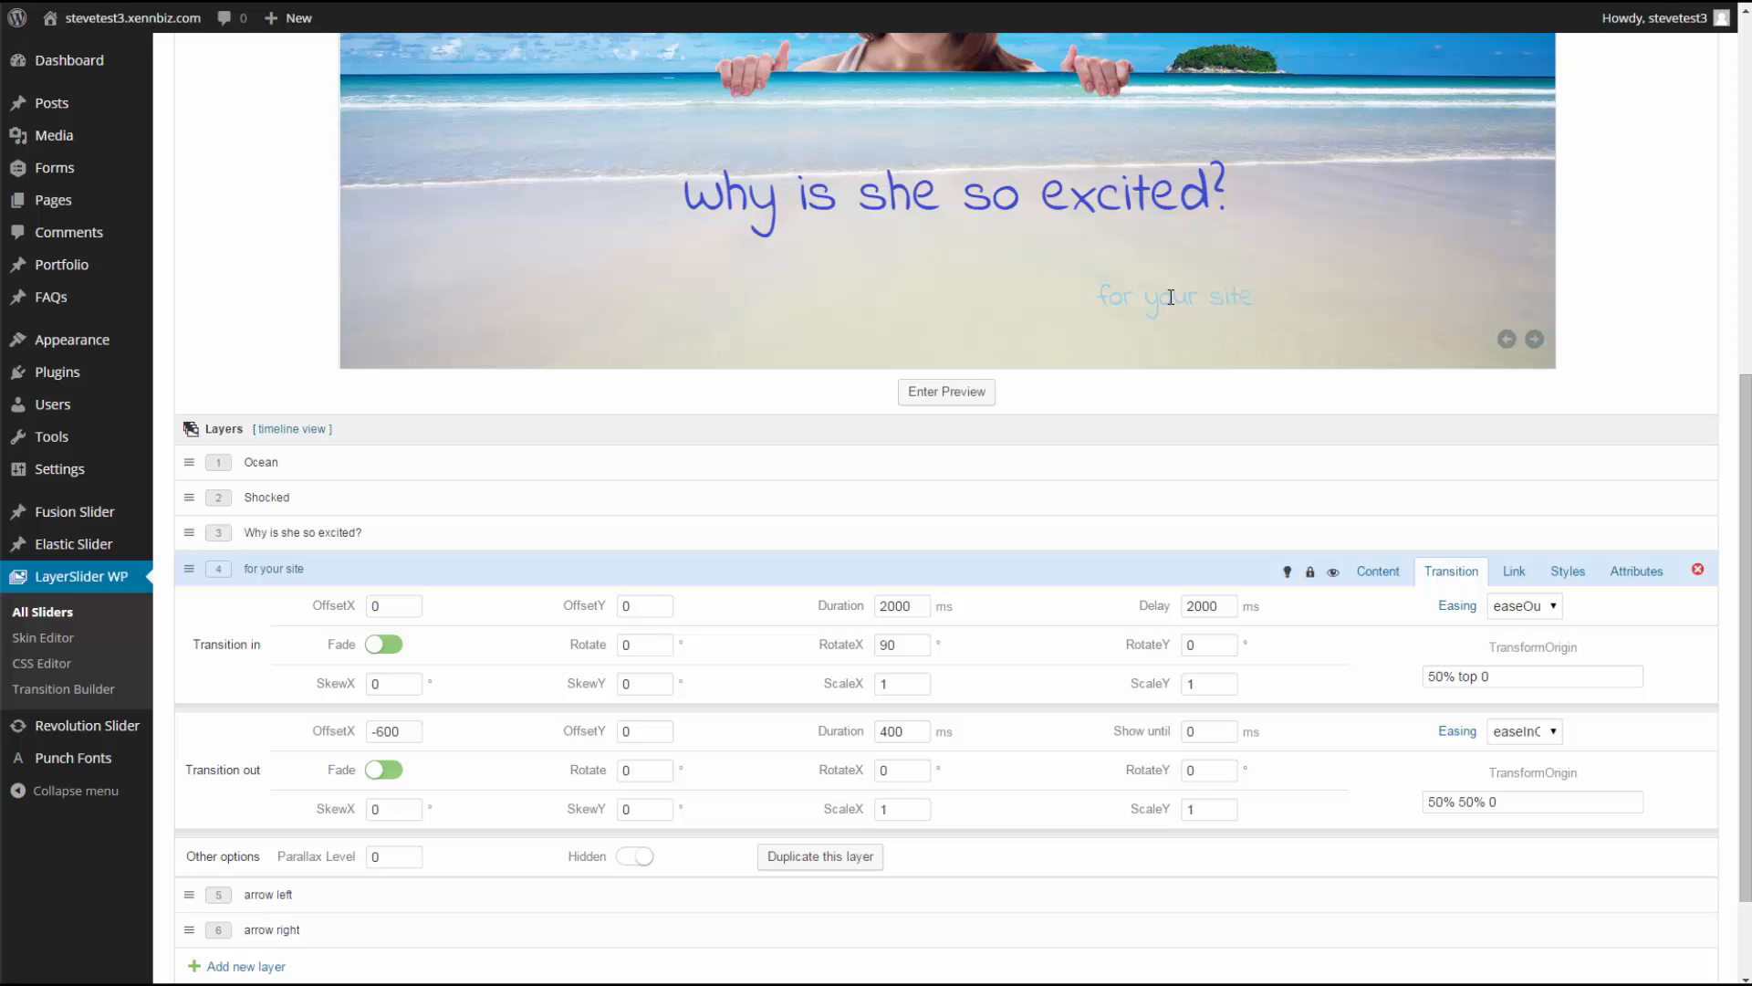
{"action": "left_click", "coordinate": [1697, 573]}
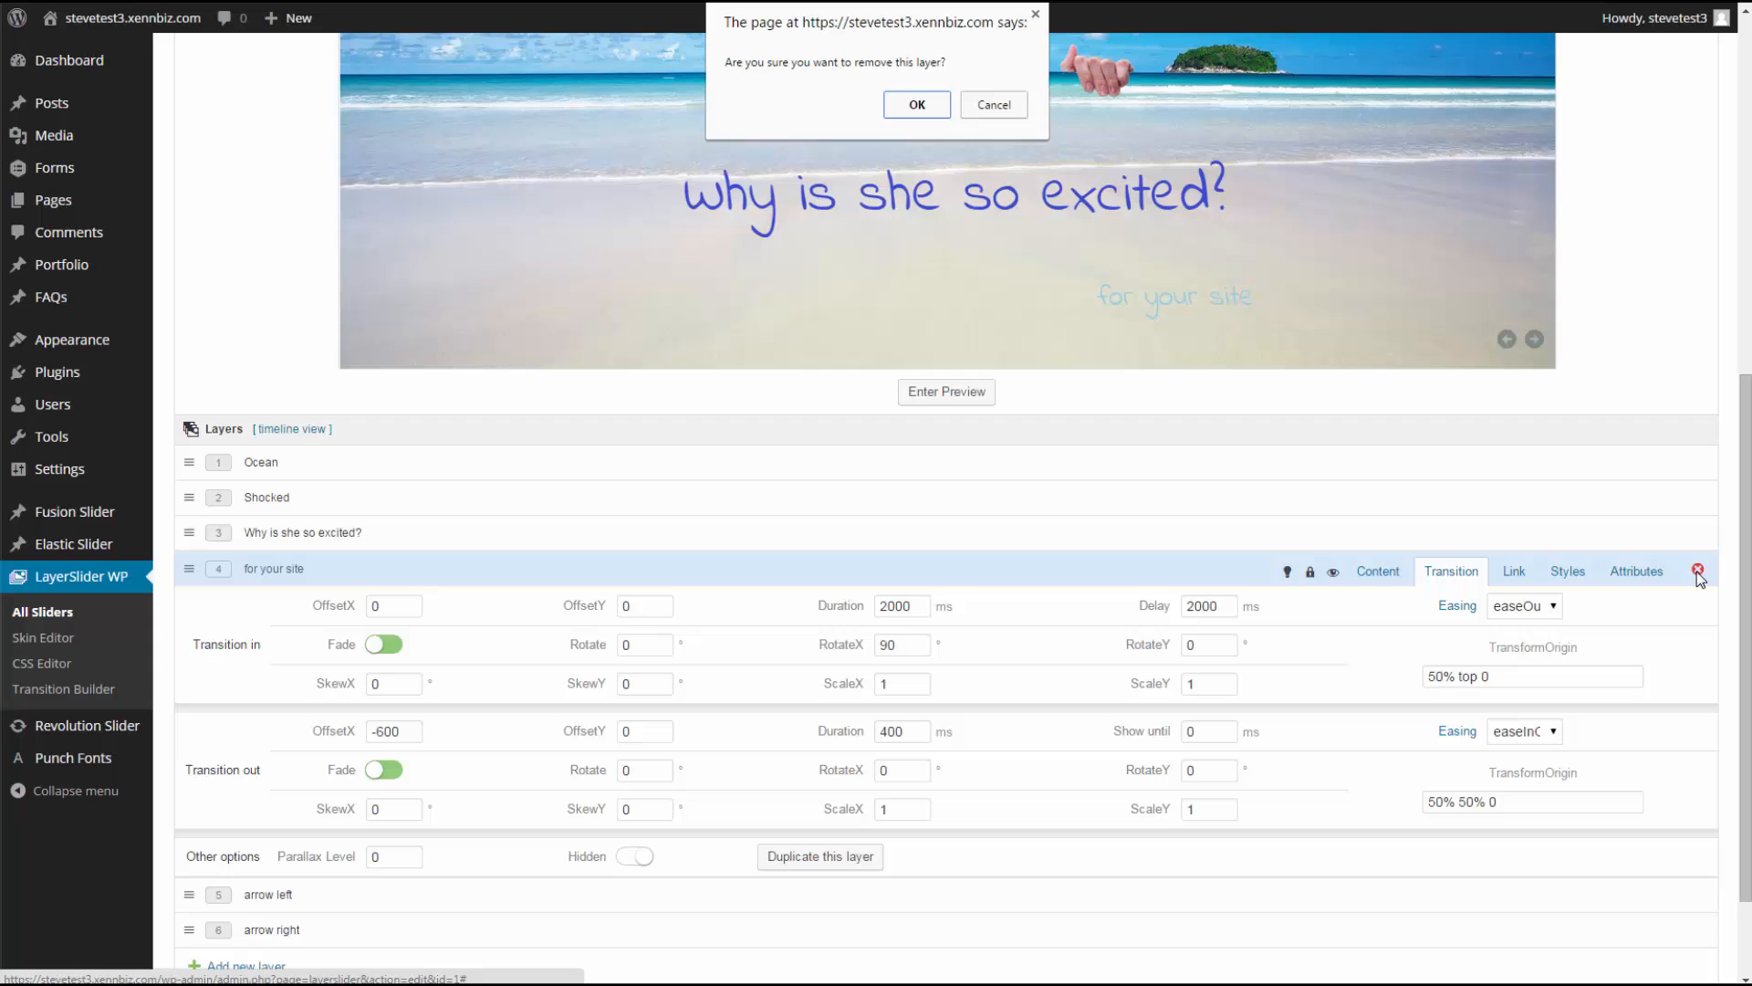
{"action": "left_click", "coordinate": [914, 107]}
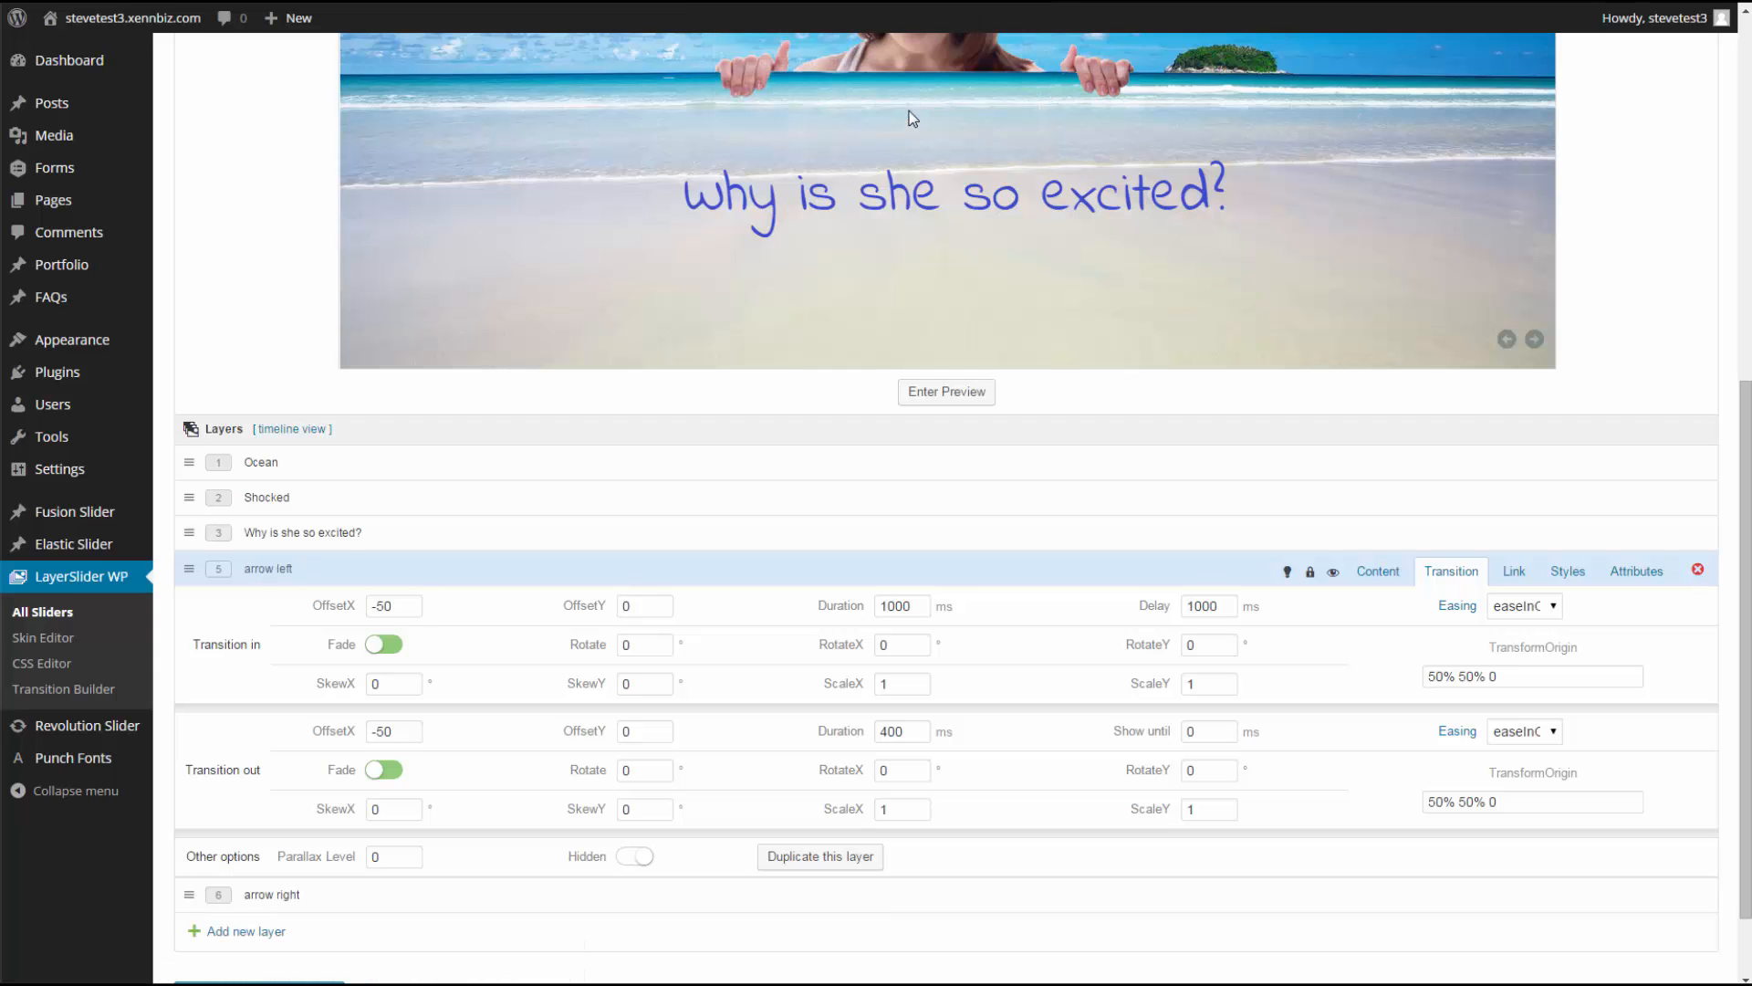
- Preview the slide's animation and nudge the tagline into place, centered beneath the girl
{"action": "scroll", "coordinate": [913, 292], "scroll_direction": "up", "scroll_amount": 3}
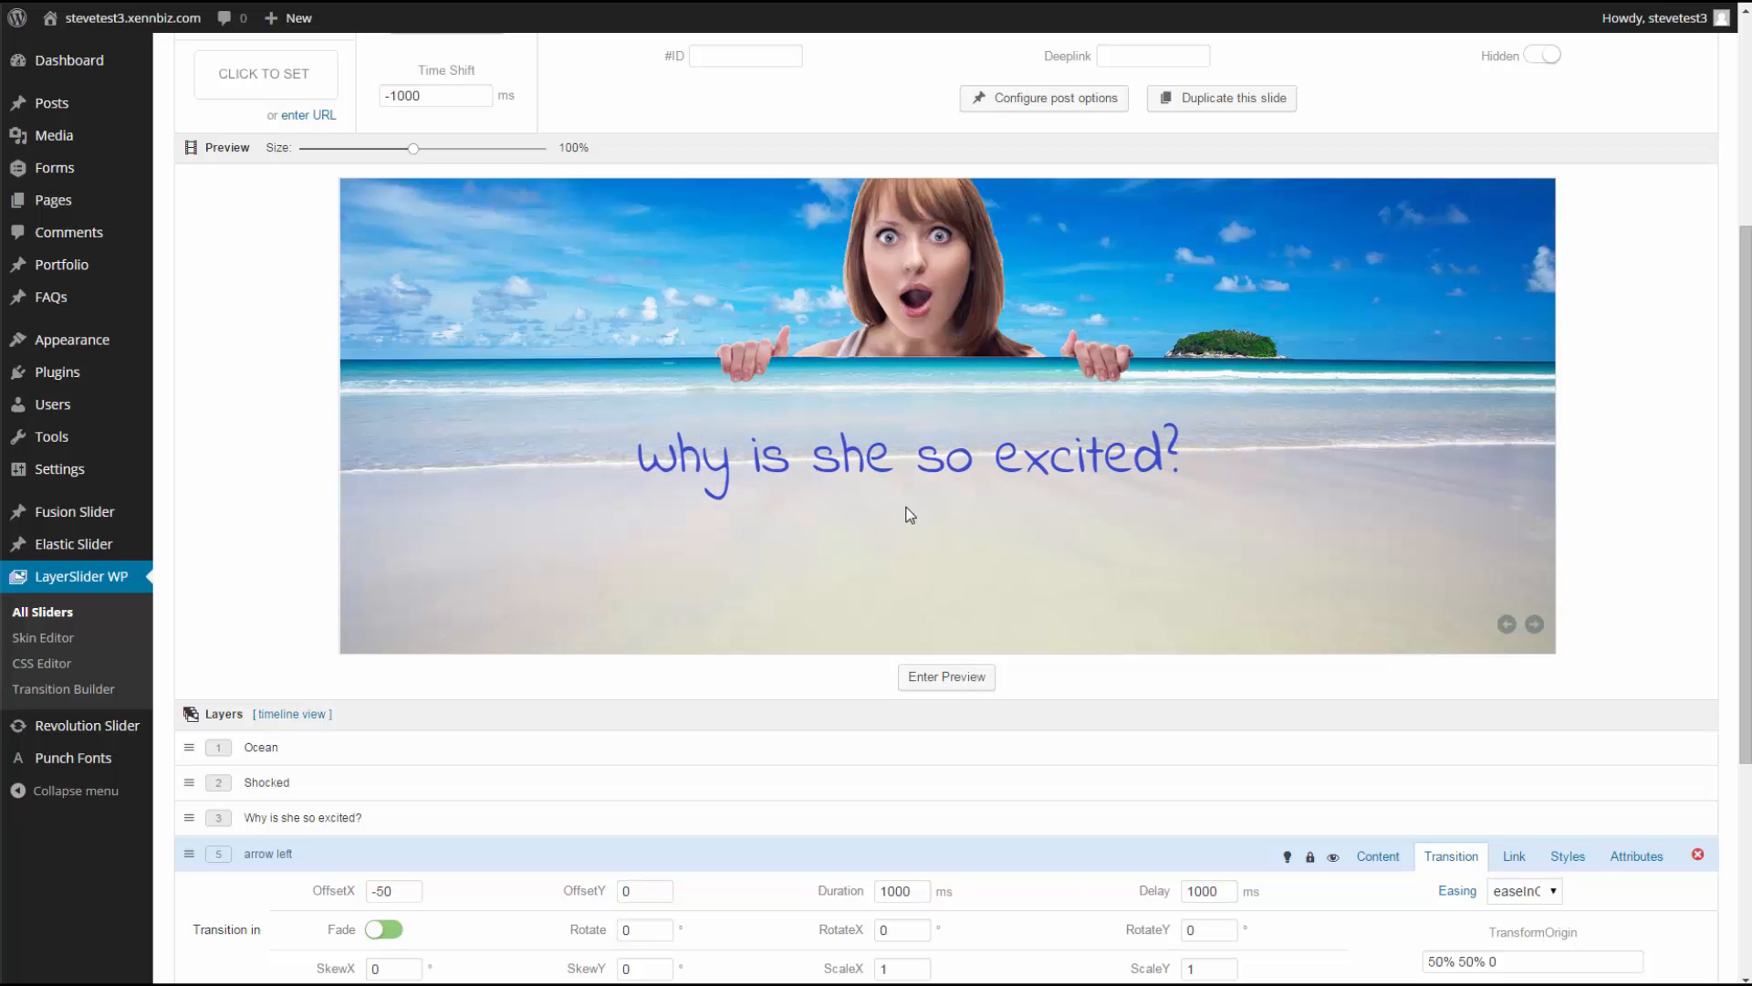
{"action": "left_click", "coordinate": [966, 683]}
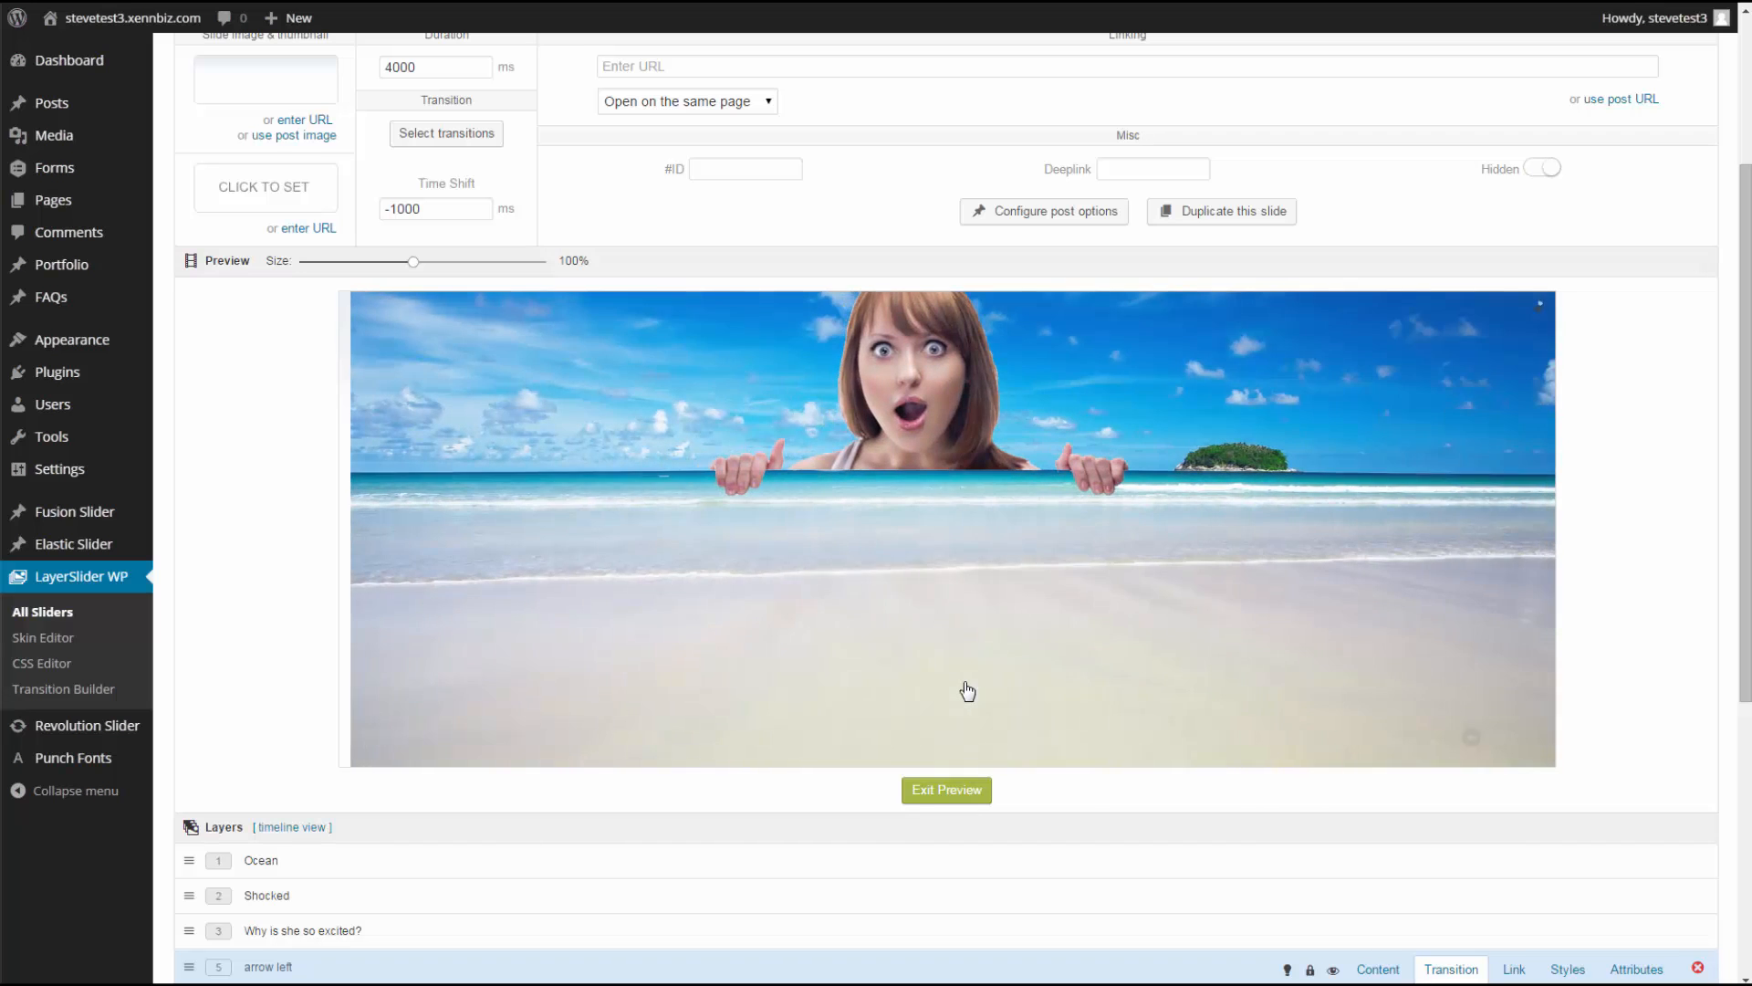
{"action": "left_click", "coordinate": [949, 790]}
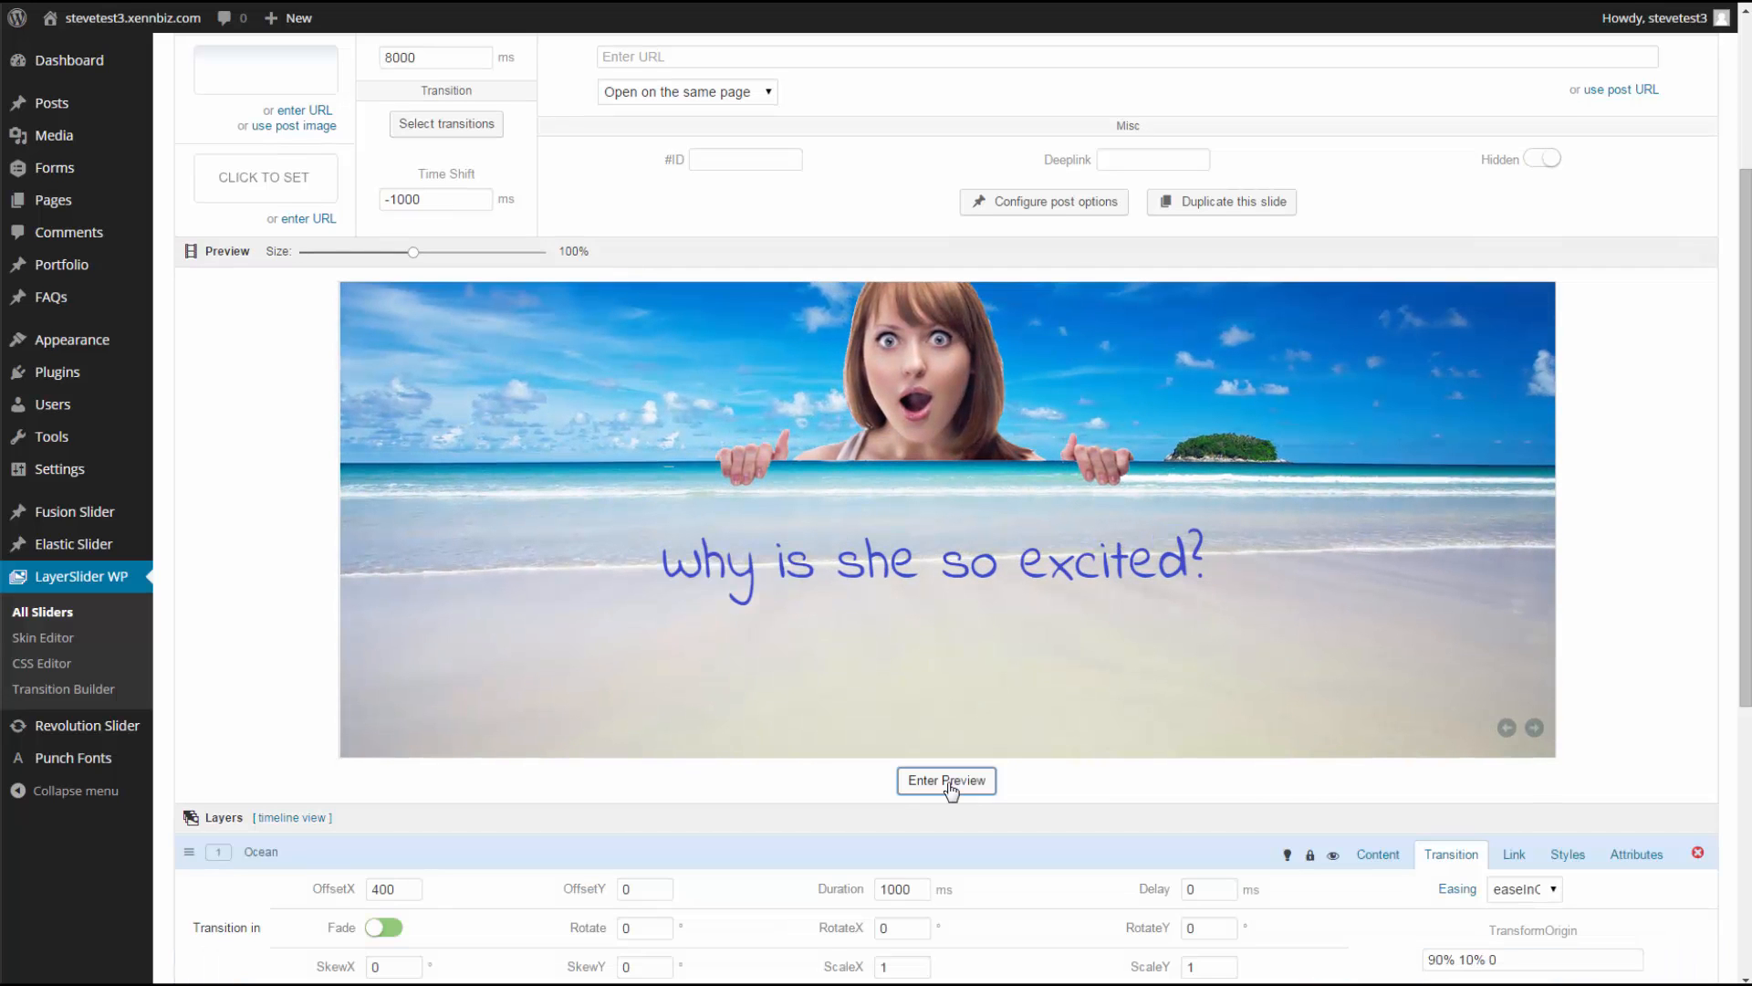
{"action": "left_click_drag", "start_coordinate": [976, 568], "coordinate": [973, 563]}
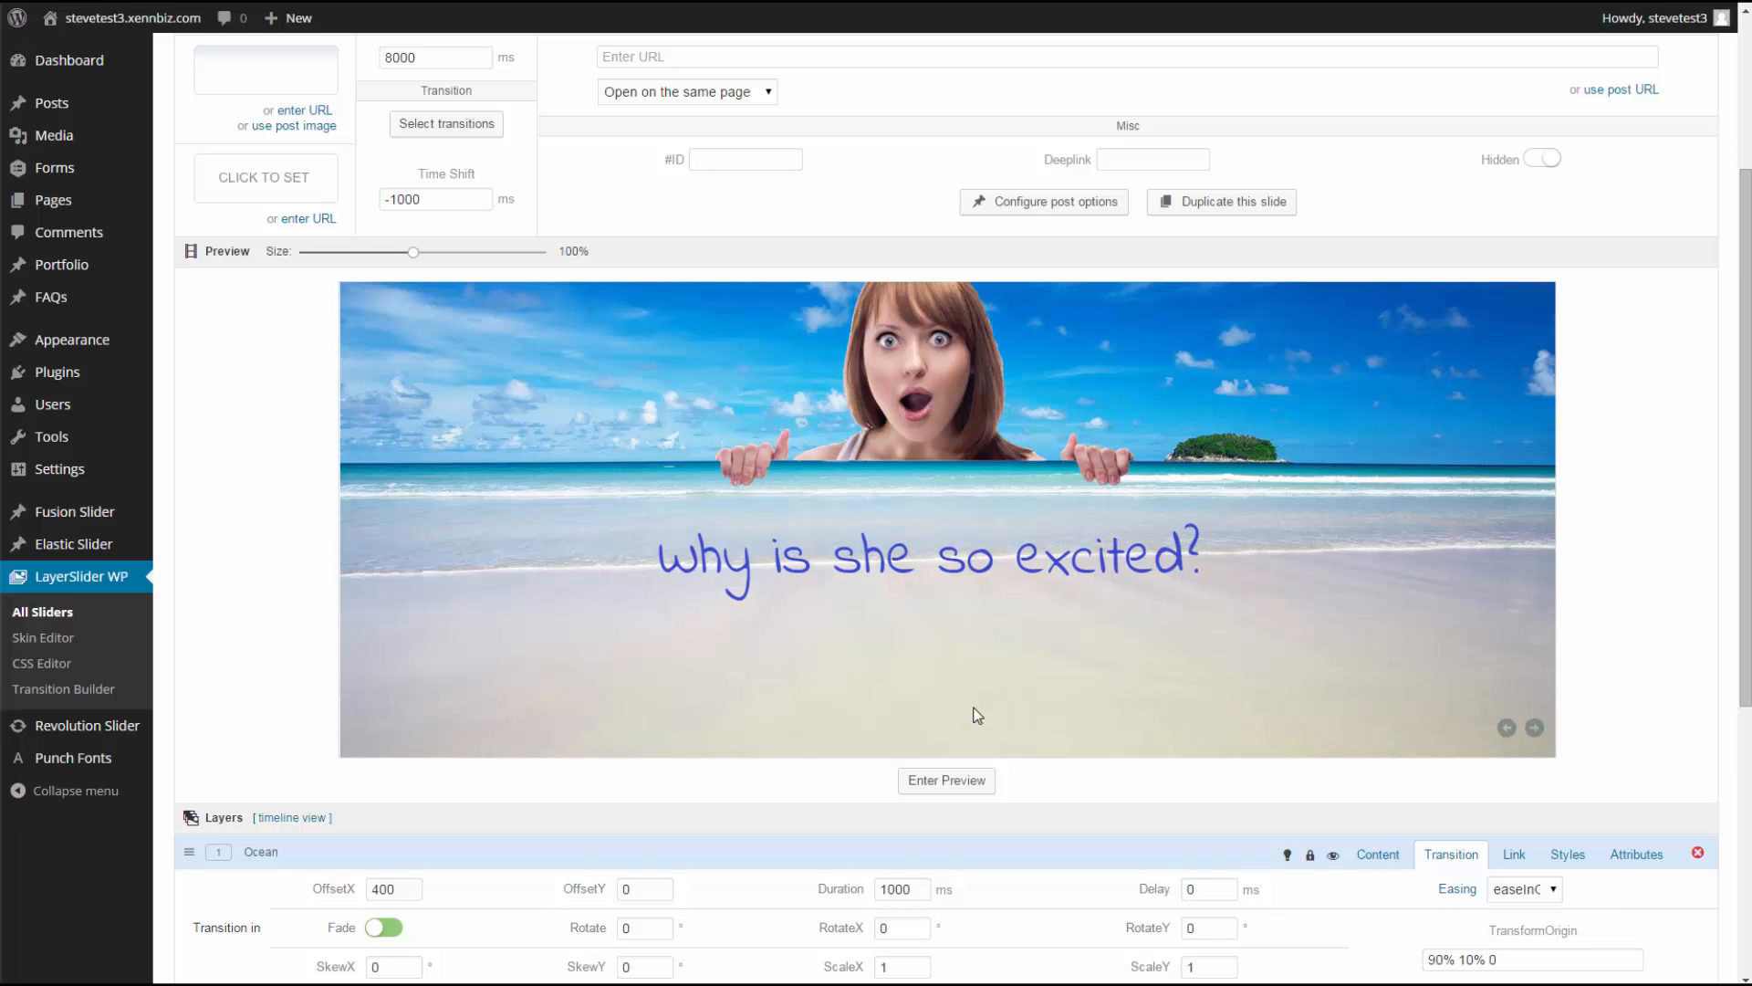
- Look over the Ocean layer's transition settings and the layer list, and start the slide preview again
{"action": "scroll", "coordinate": [977, 716], "scroll_direction": "down", "scroll_amount": 4}
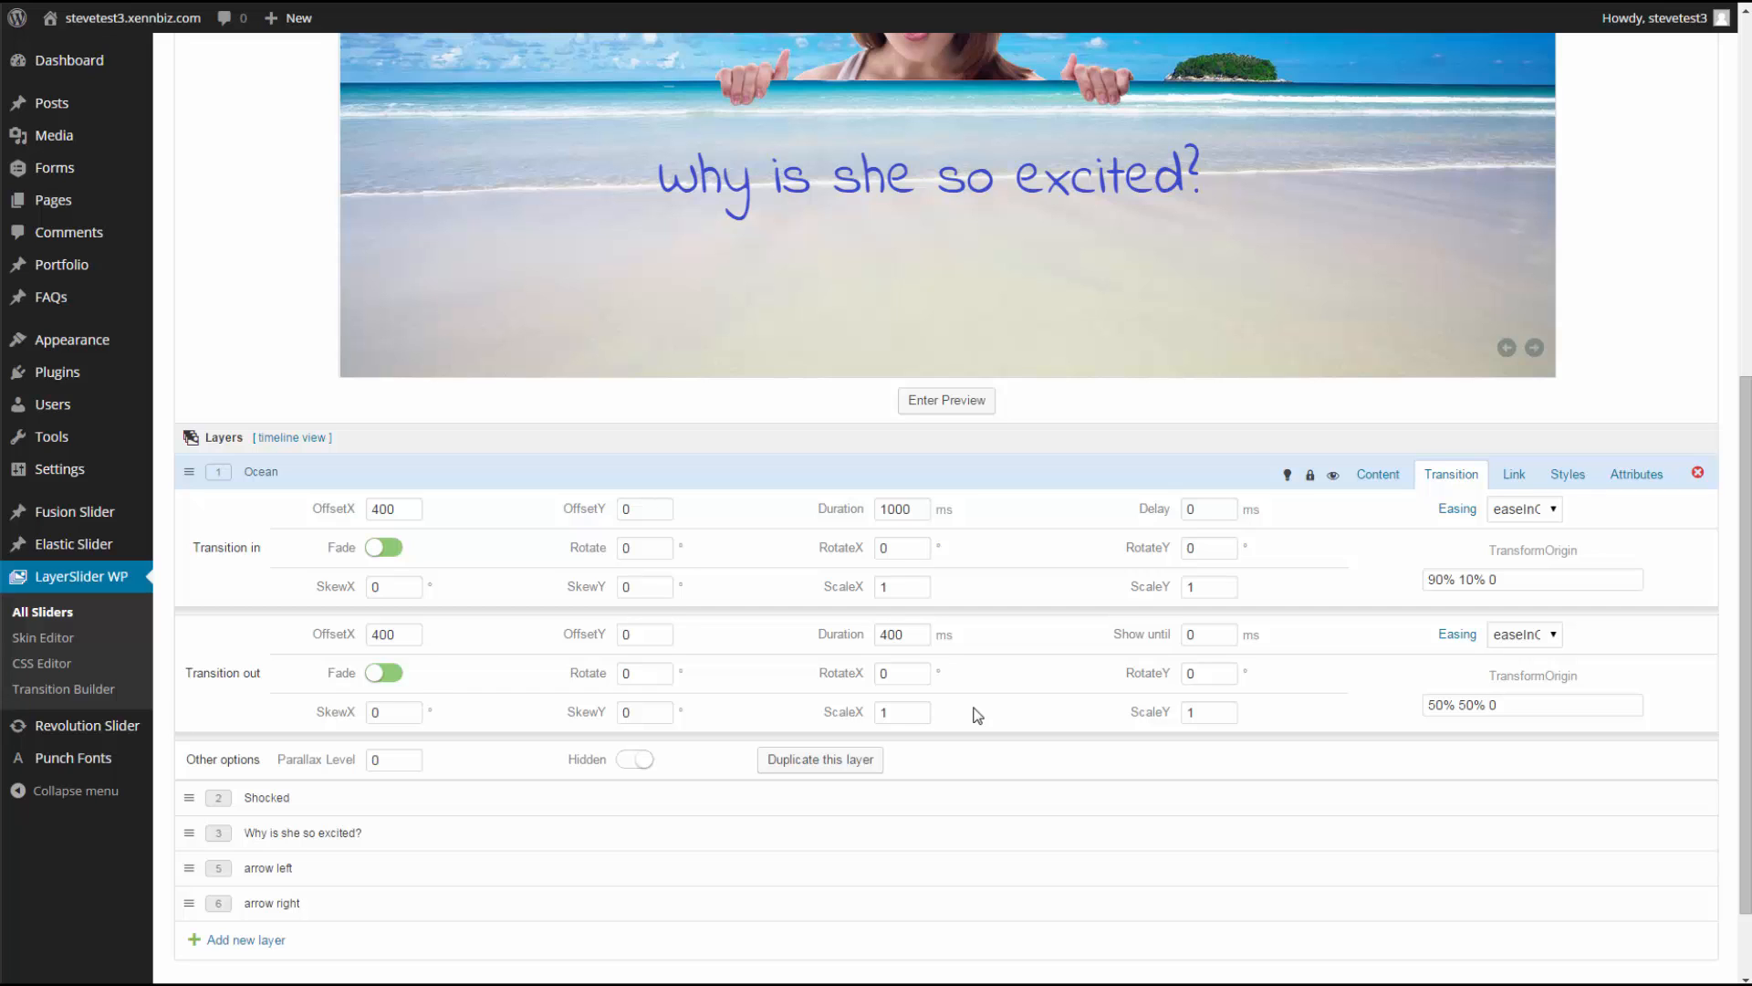
{"action": "scroll", "coordinate": [977, 716], "scroll_direction": "down", "scroll_amount": 1}
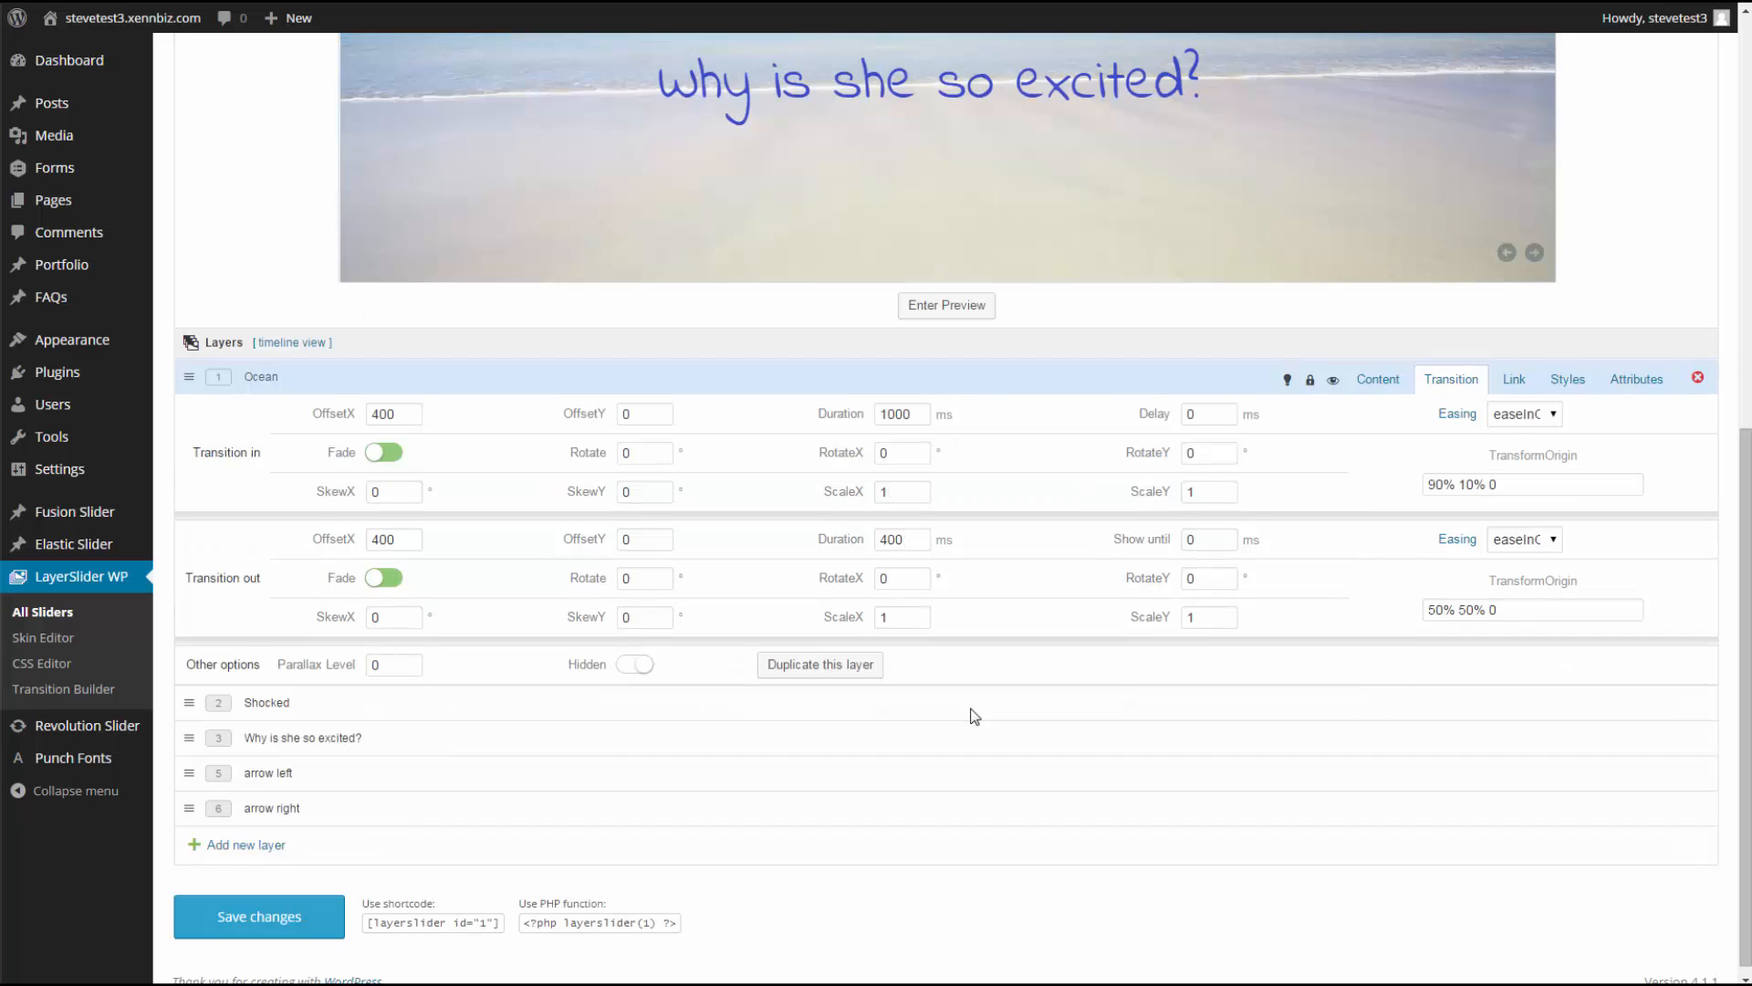
{"action": "scroll", "coordinate": [975, 716], "scroll_direction": "up", "scroll_amount": 5}
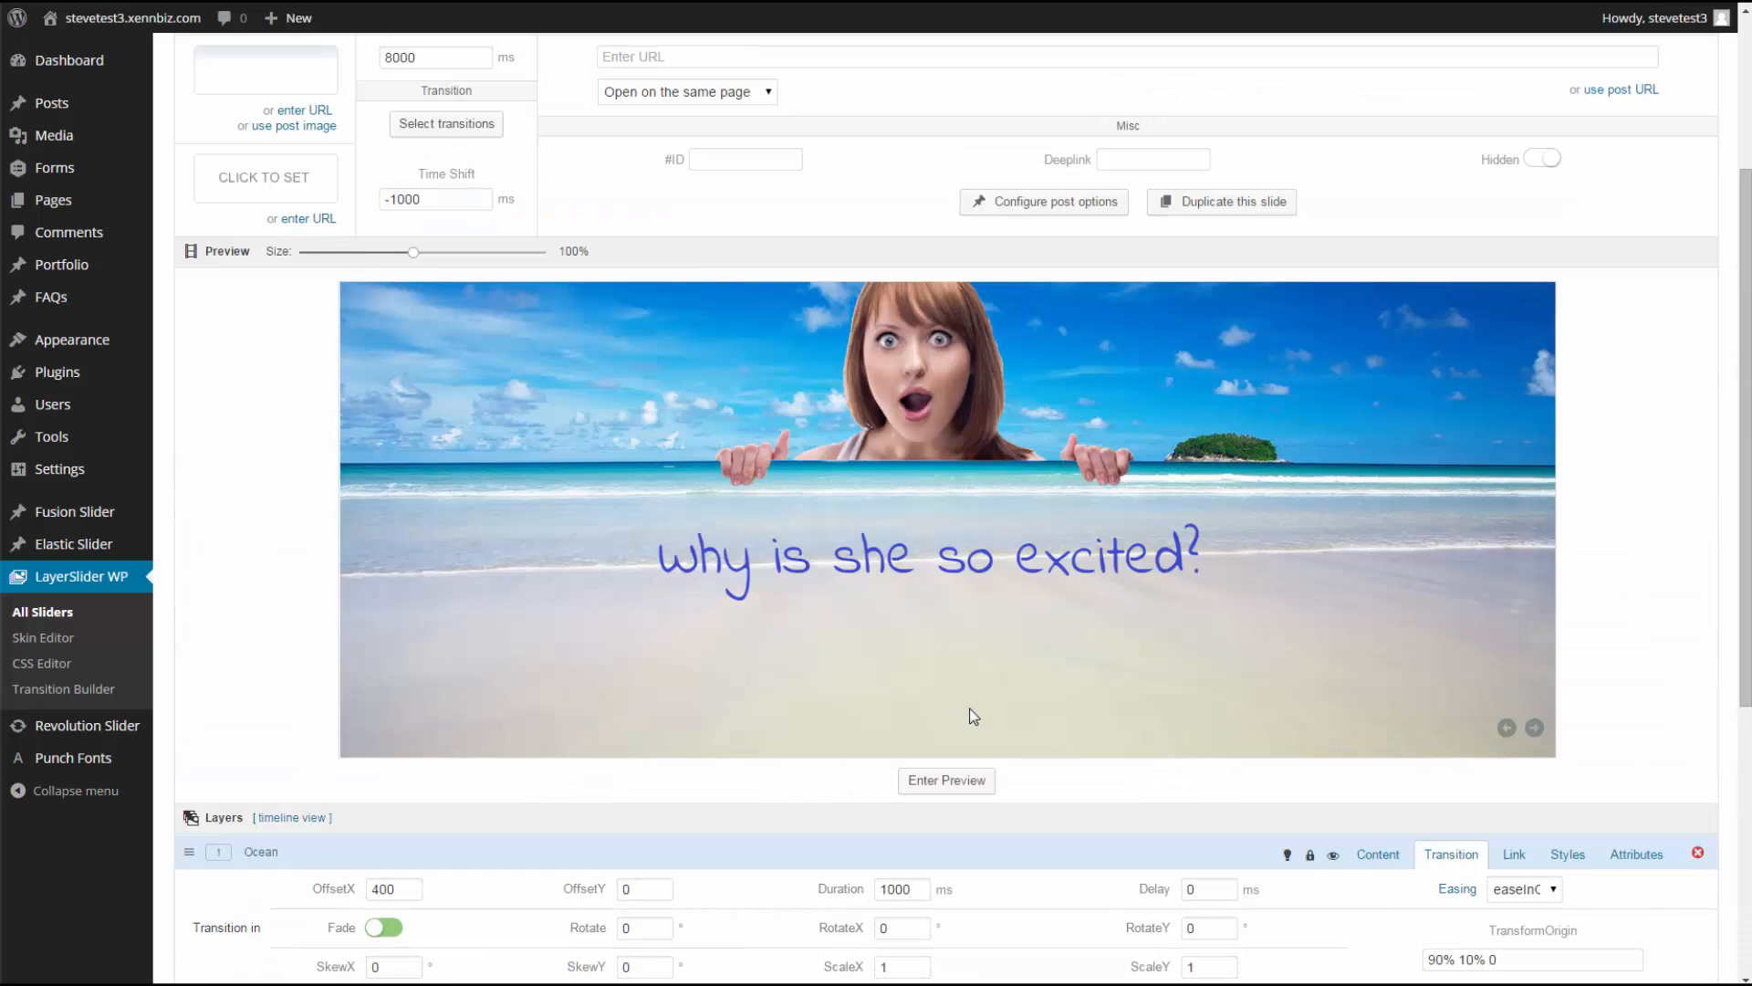
{"action": "left_click", "coordinate": [948, 781]}
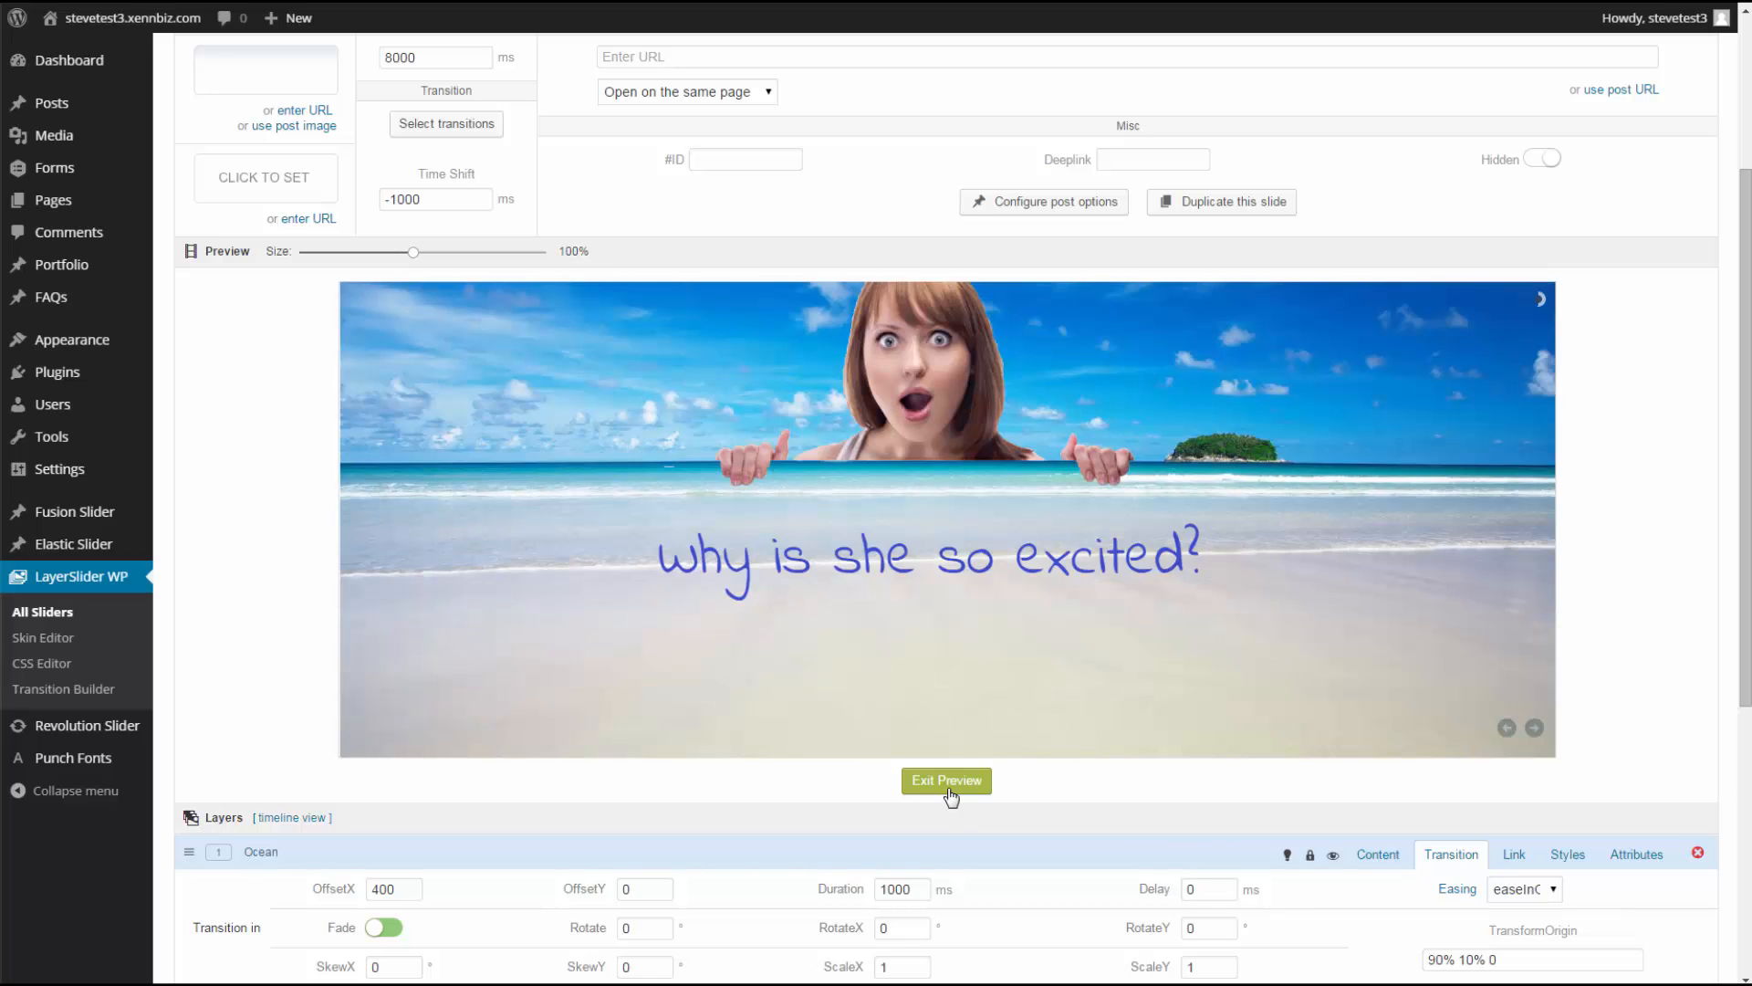